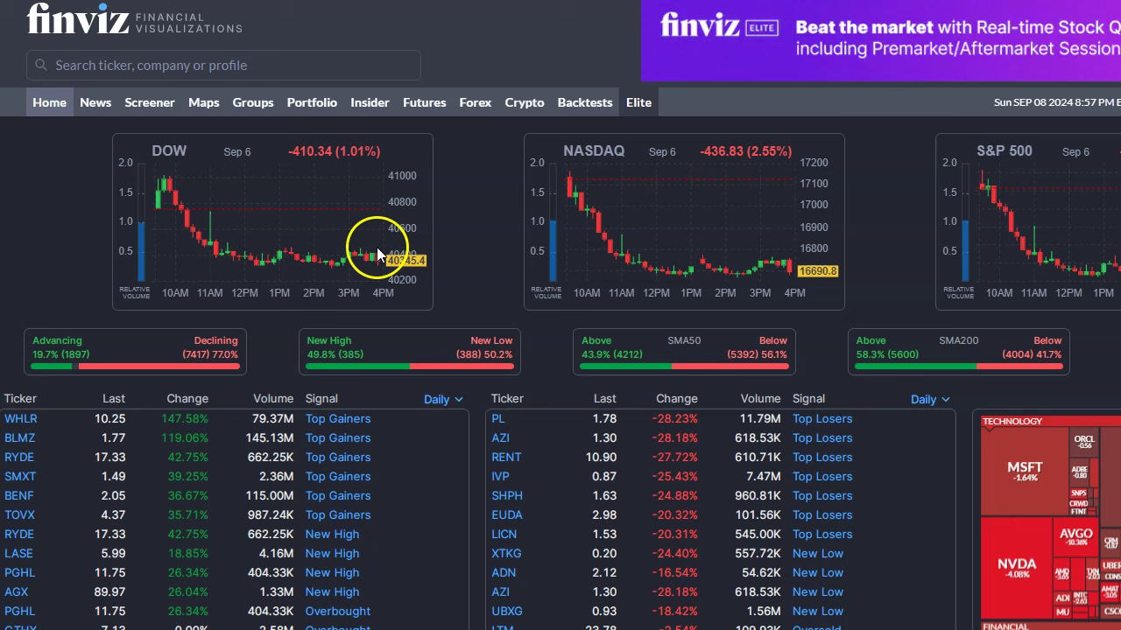
Filter the Finviz screener to market caps over $2bln and show the Performance view
click(147, 107)
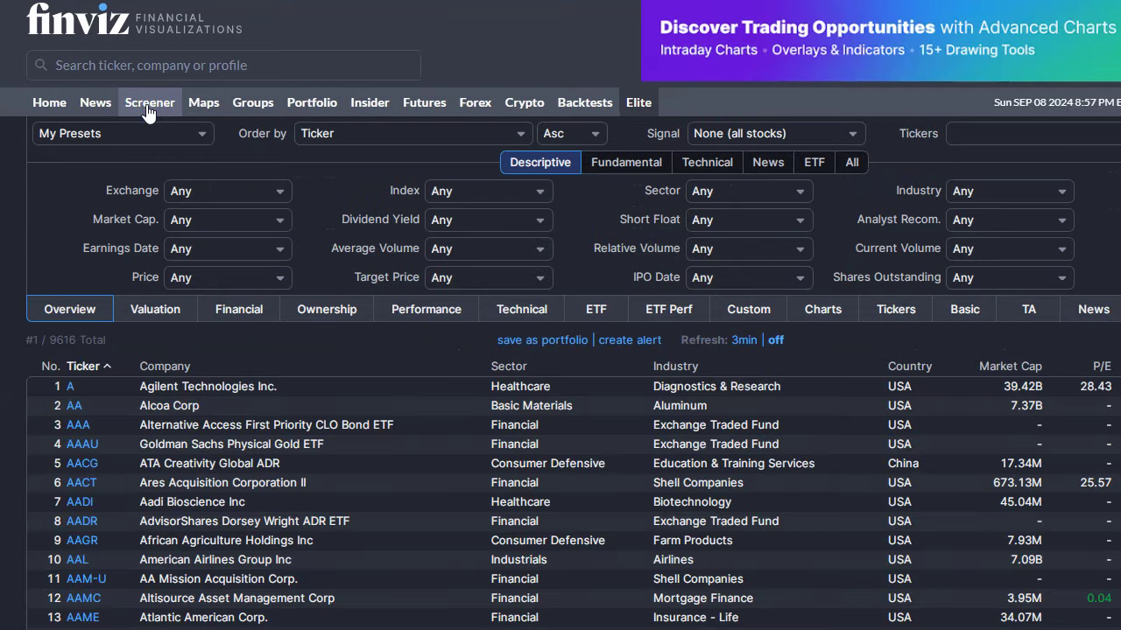
click(230, 226)
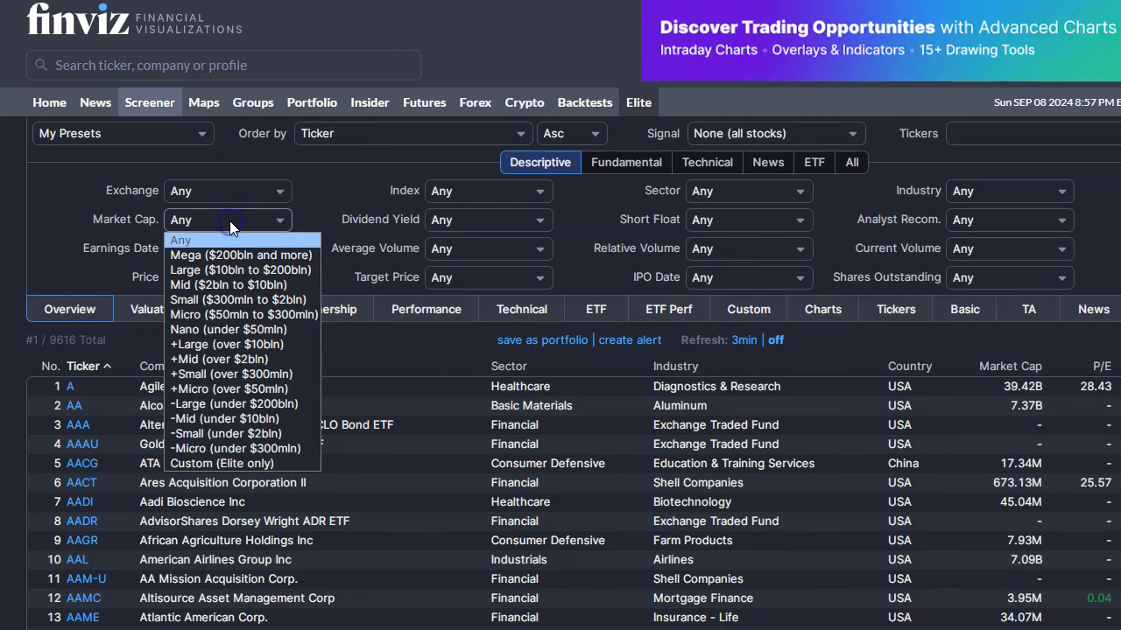
click(294, 359)
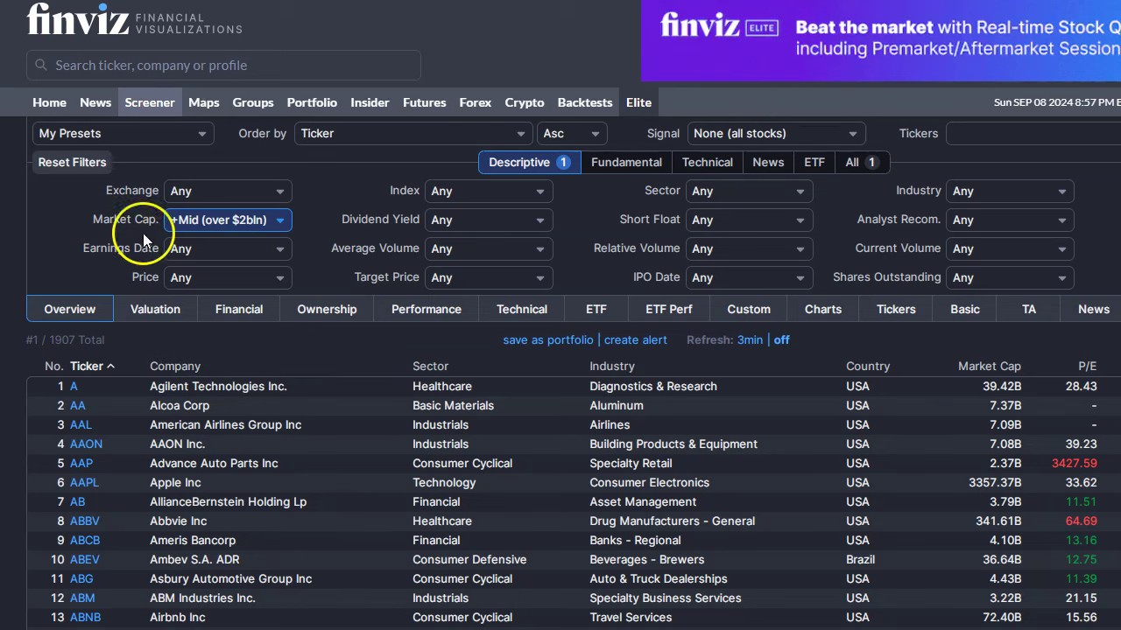
mouse_move(147, 228)
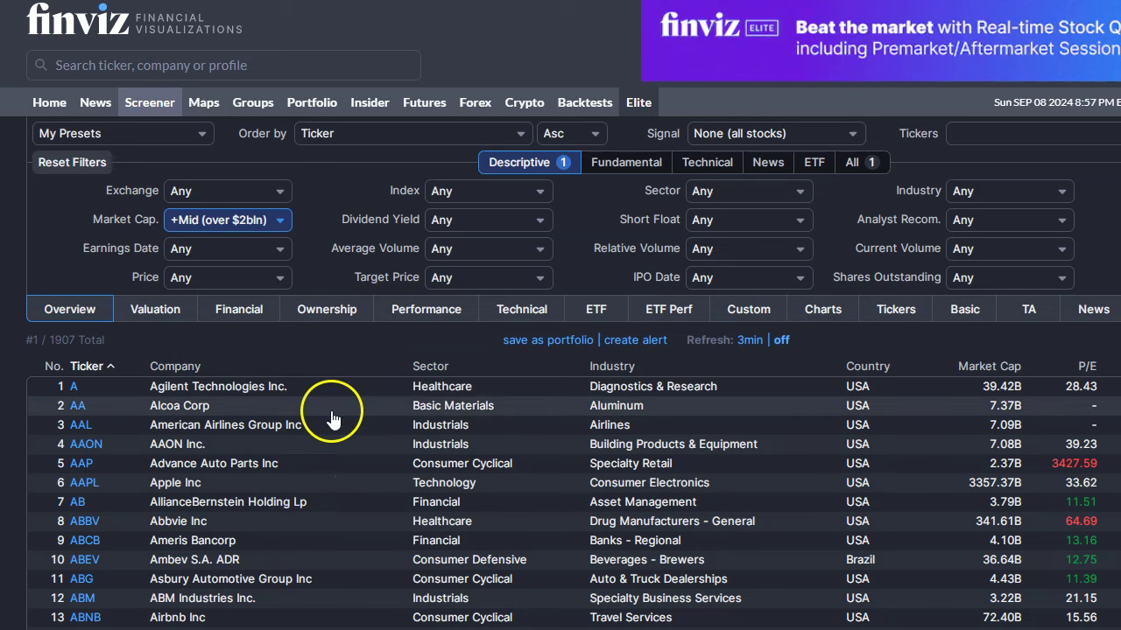
click(429, 317)
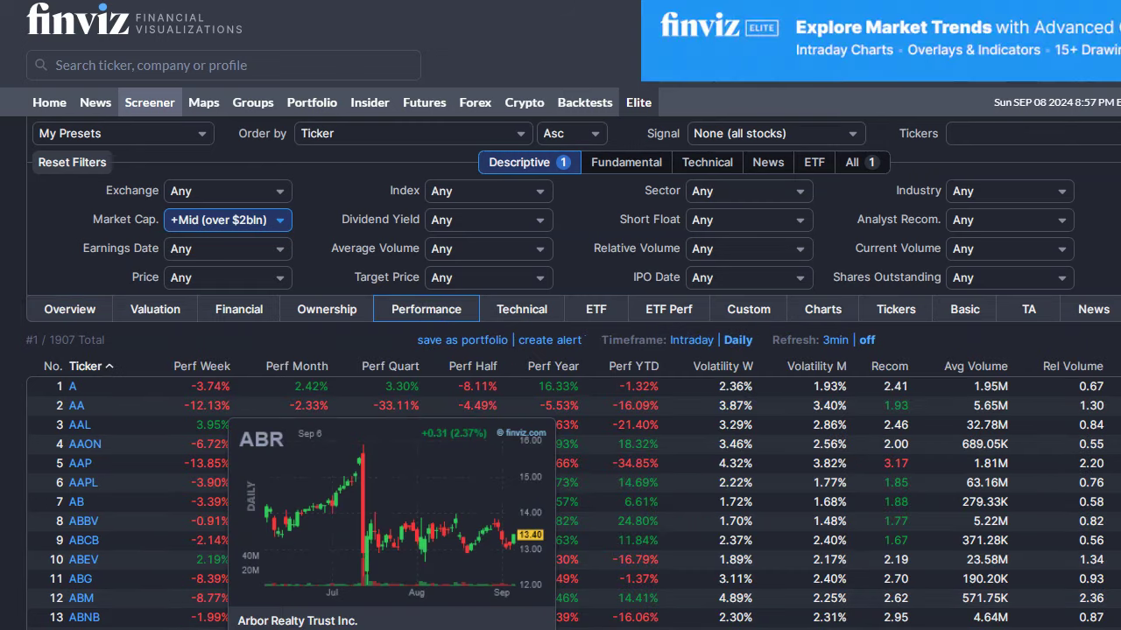
scroll(309, 493, down, 1)
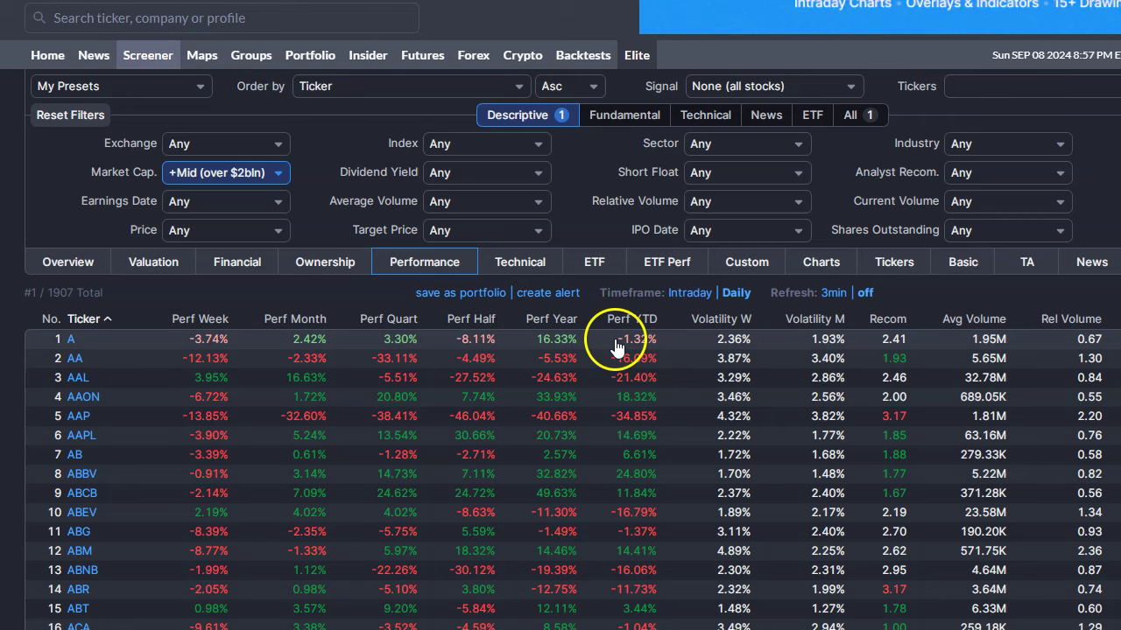
Sort the screener results by Perf Year, top yearly gainers first
click(565, 320)
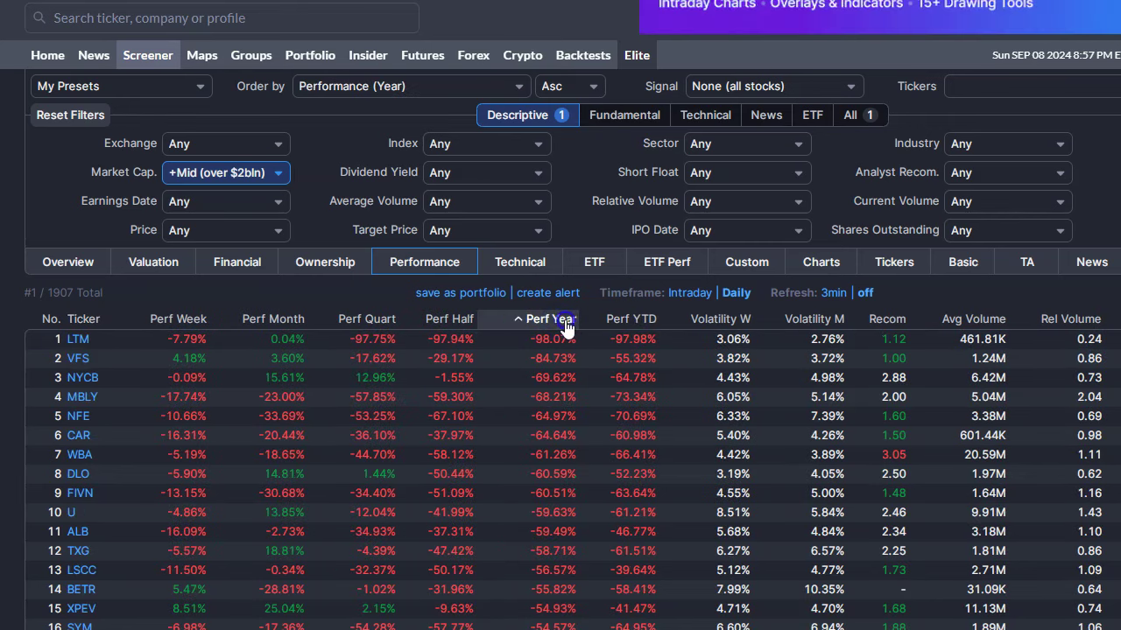
click(566, 324)
click(564, 325)
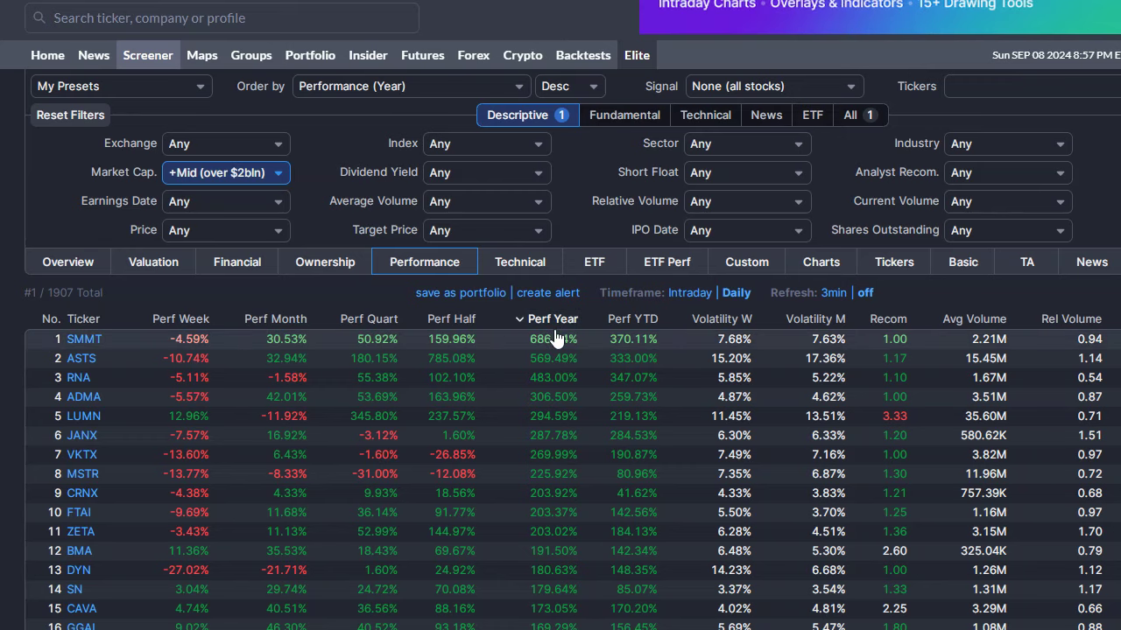
scroll(560, 337, down, 2)
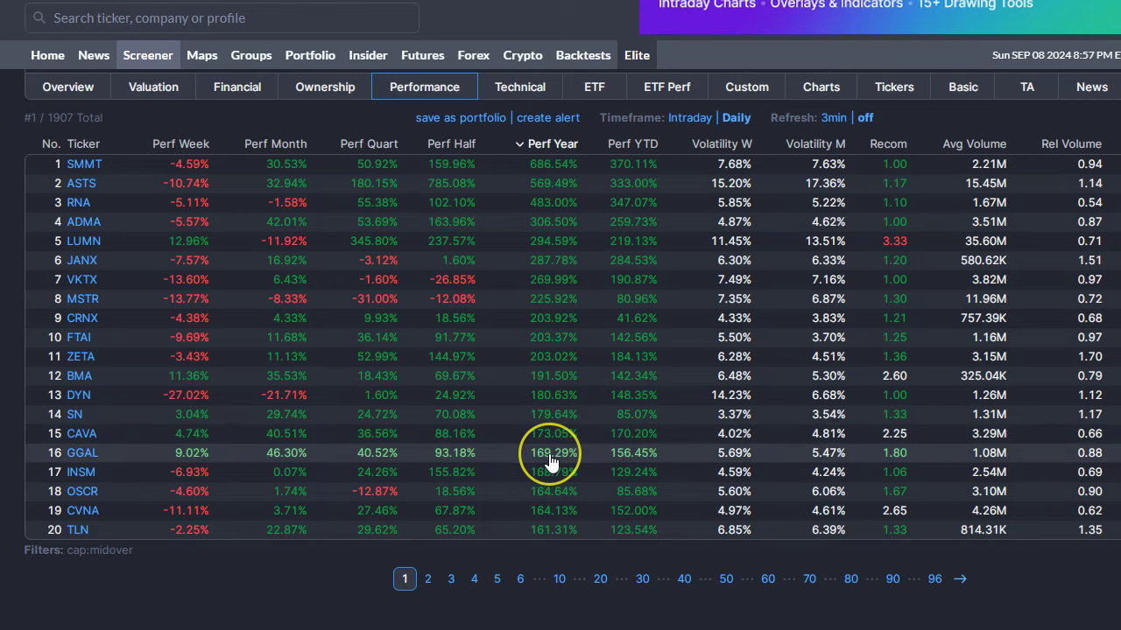
scroll(544, 456, up, 1)
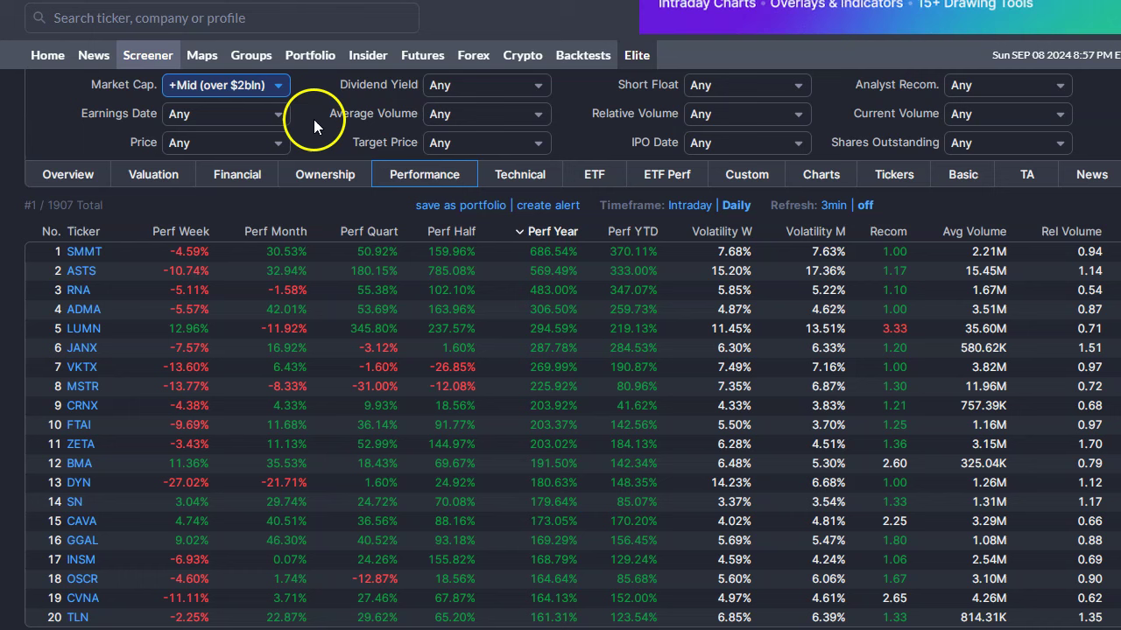
Narrow the Market Cap filter to +Large (over $10bln), leaving 816 stocks
click(276, 86)
click(280, 215)
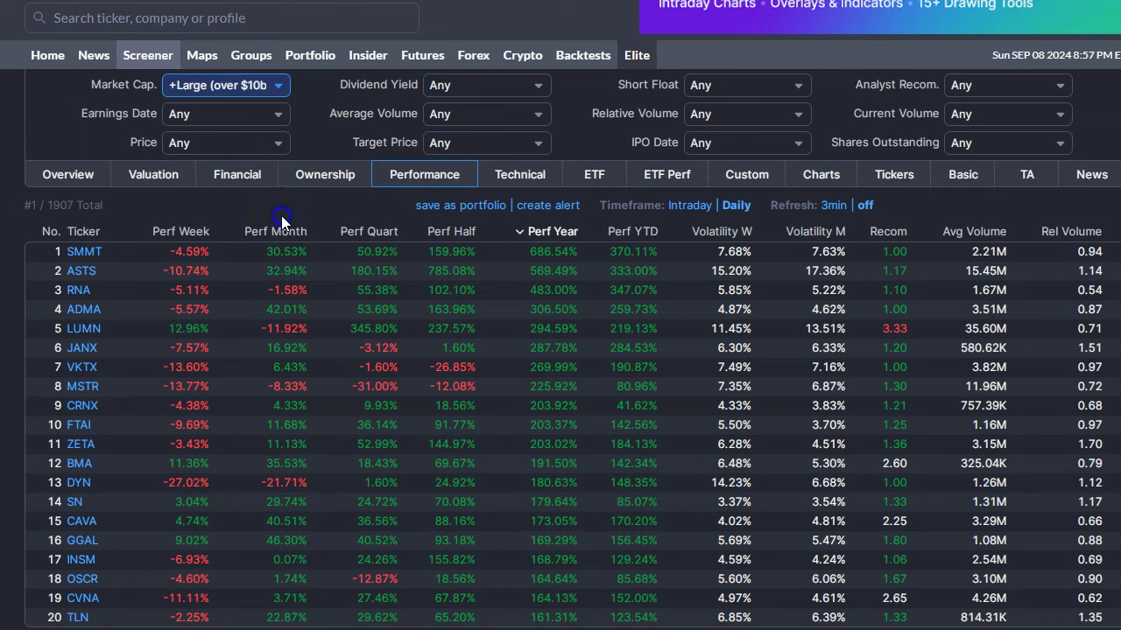
scroll(250, 375, down, 1)
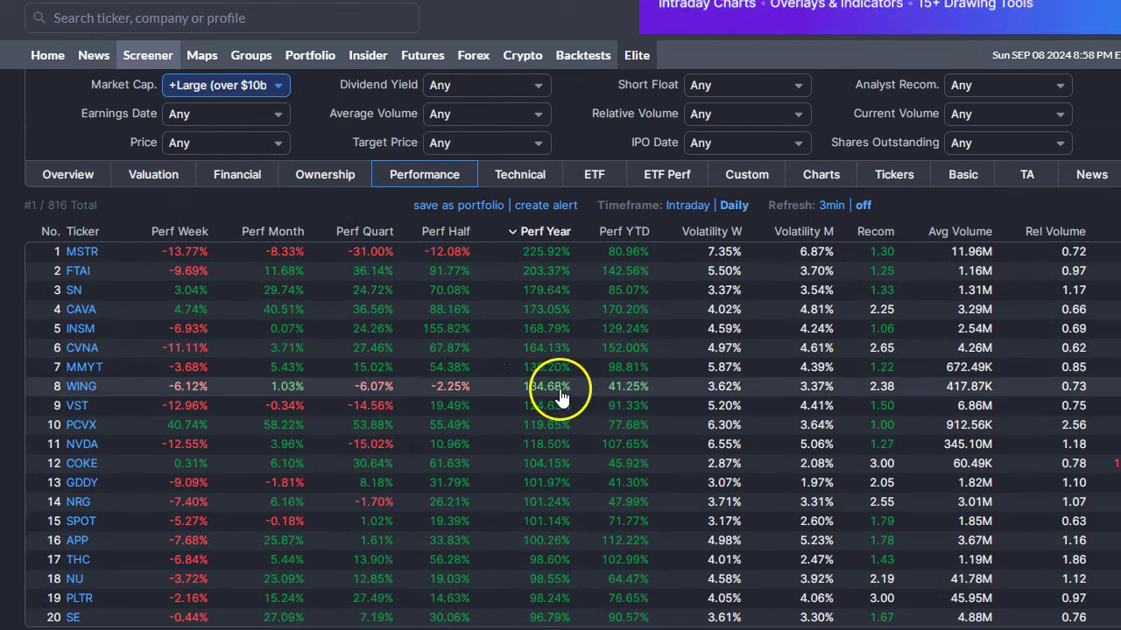
mouse_move(88, 448)
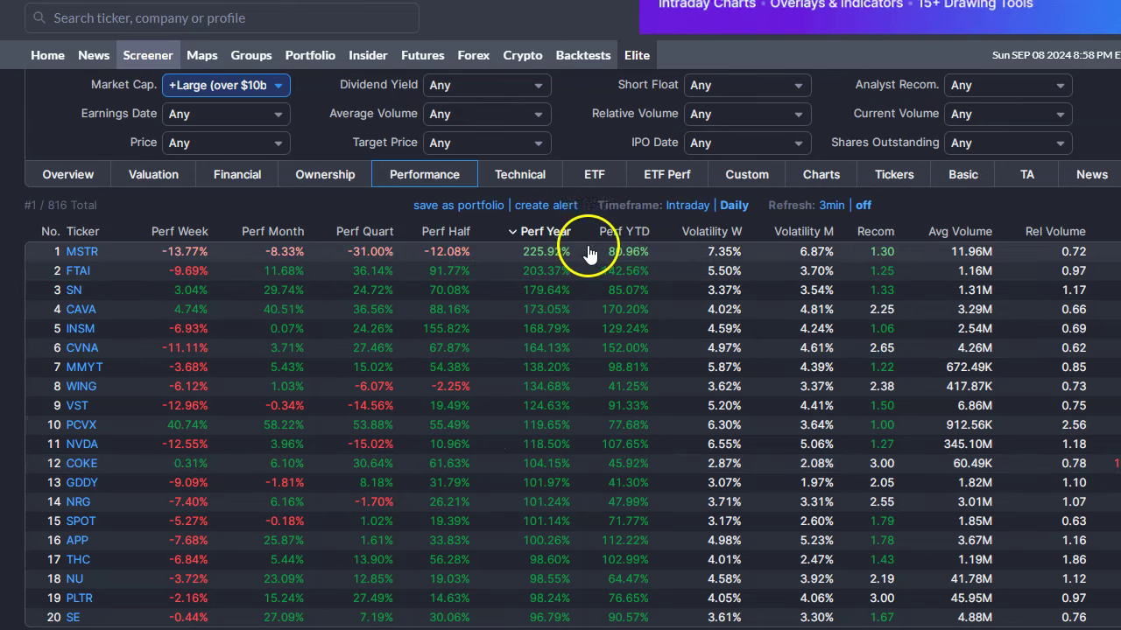
Re-sort the 816 large caps by Perf Year ascending, with BETR, LI and INTC weakest
click(552, 231)
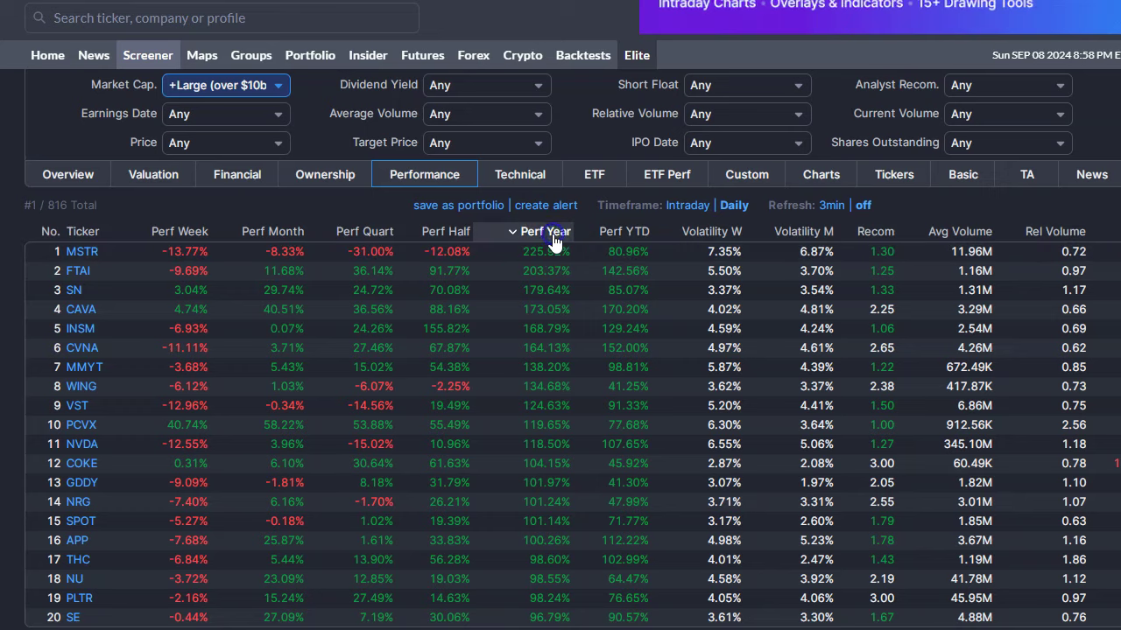
scroll(776, 399, down, 2)
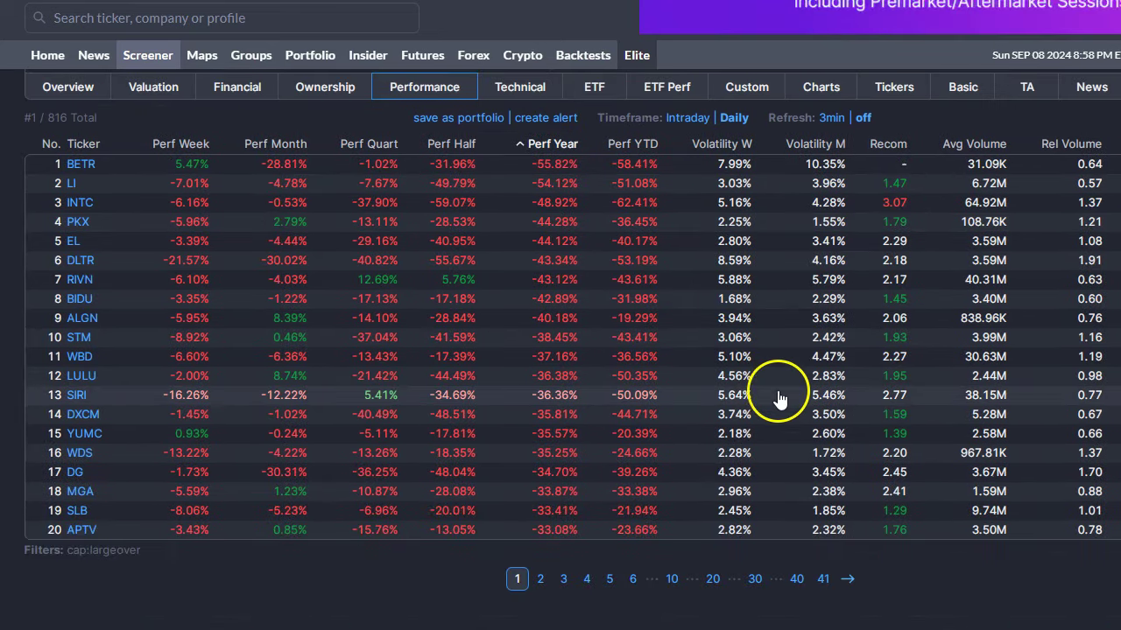
scroll(776, 399, up, 1)
scroll(779, 393, down, 1)
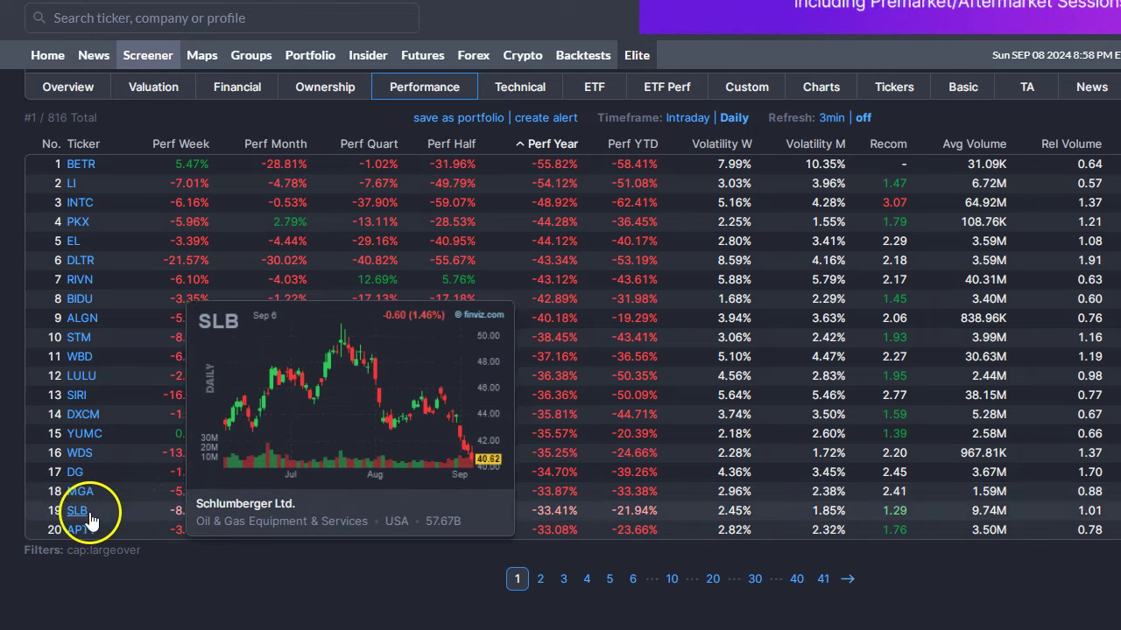
mouse_move(83, 304)
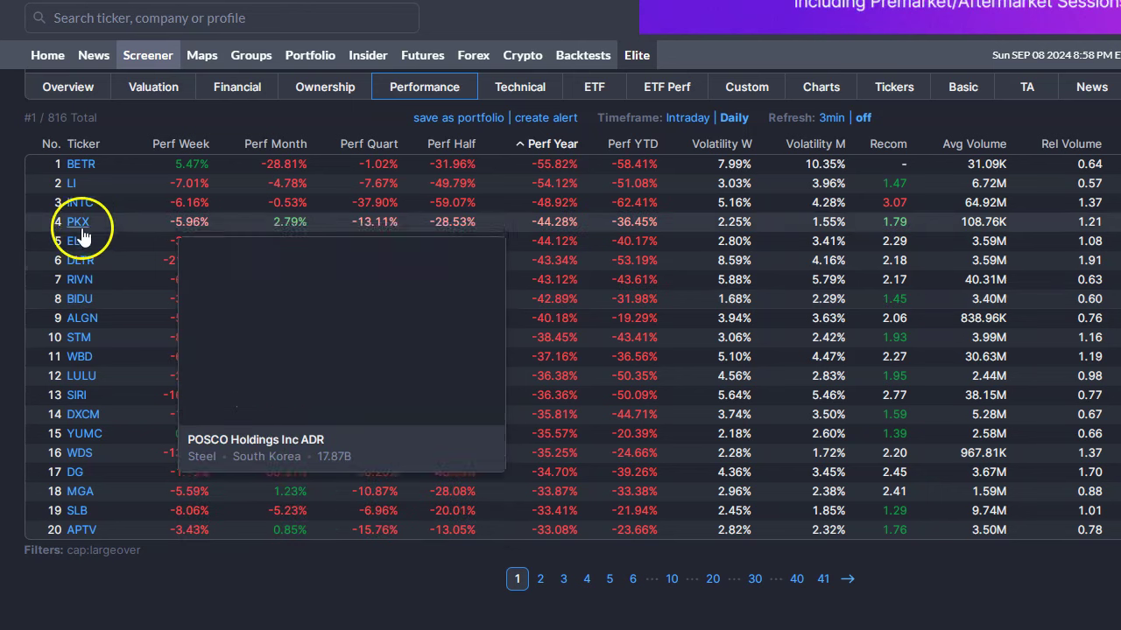
mouse_move(81, 207)
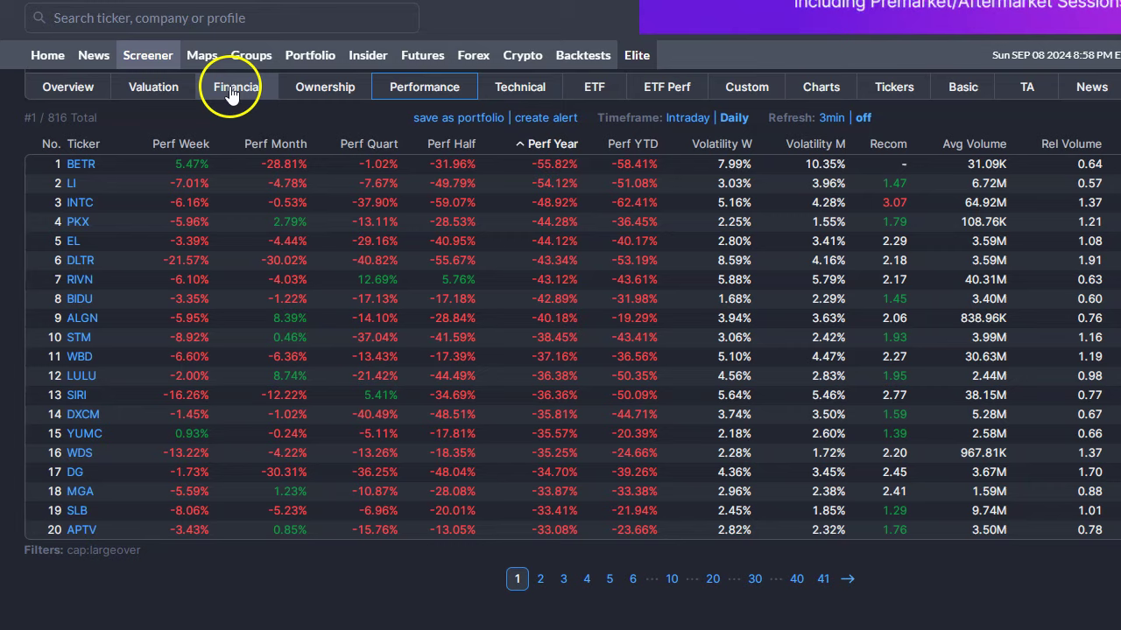
Show the Valuation columns and select the whole results table for copying
click(157, 91)
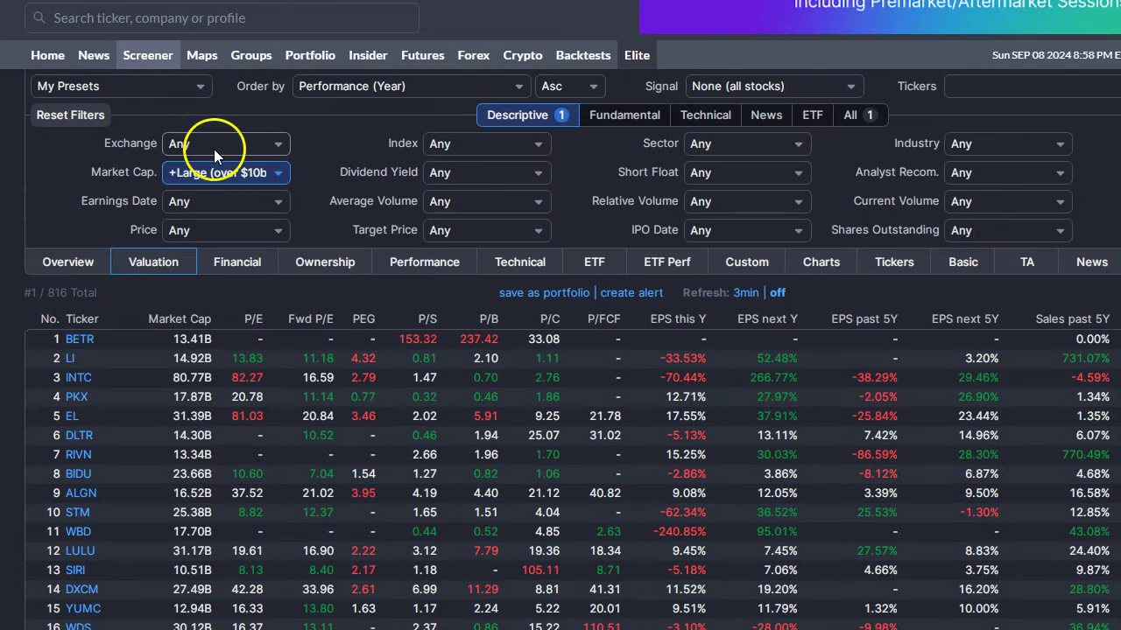
scroll(275, 250, down, 2)
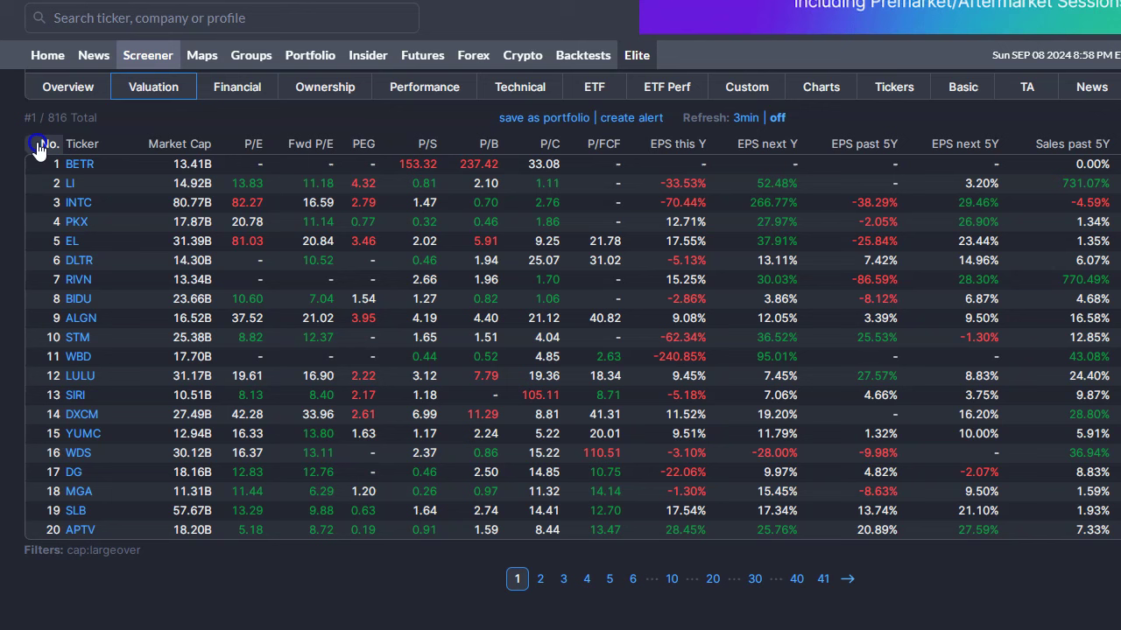
drag(58, 154, 926, 613)
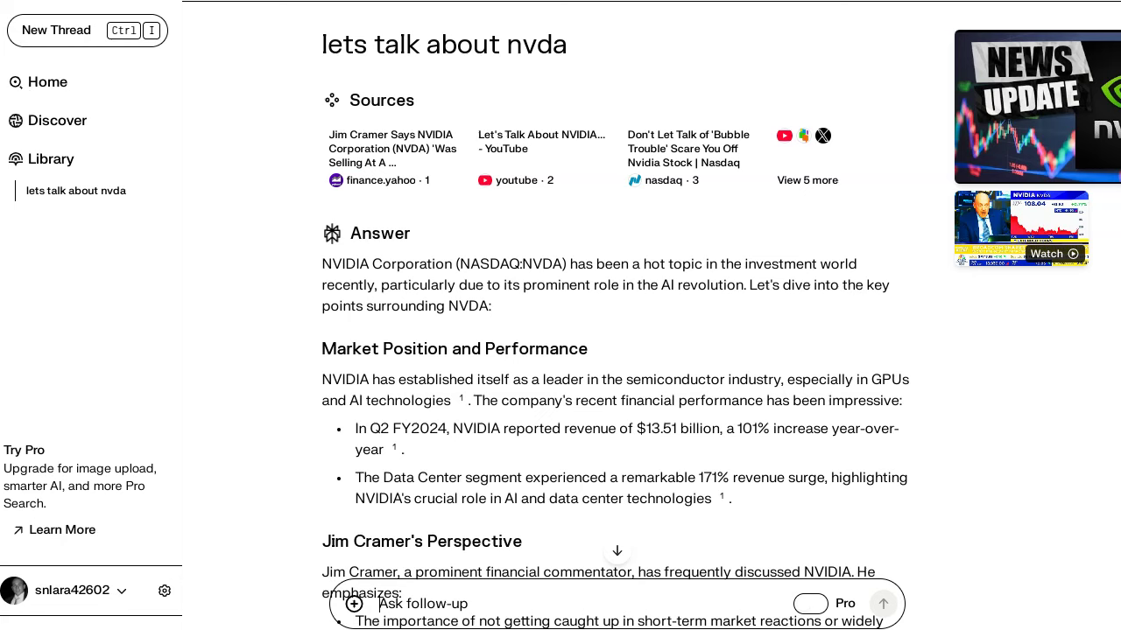
Ask 'help me analyze these stocks,' as a follow-up with the pasted Finviz table
click(667, 611)
text(help me analyze these stocks,)
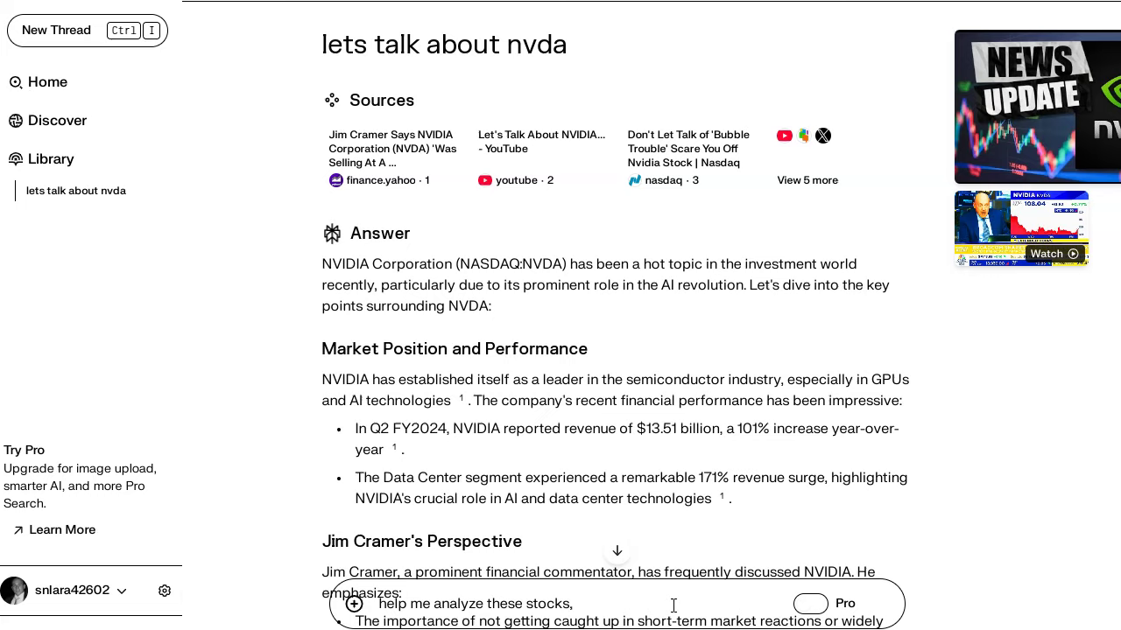
key(ctrl+v)
key(Return)
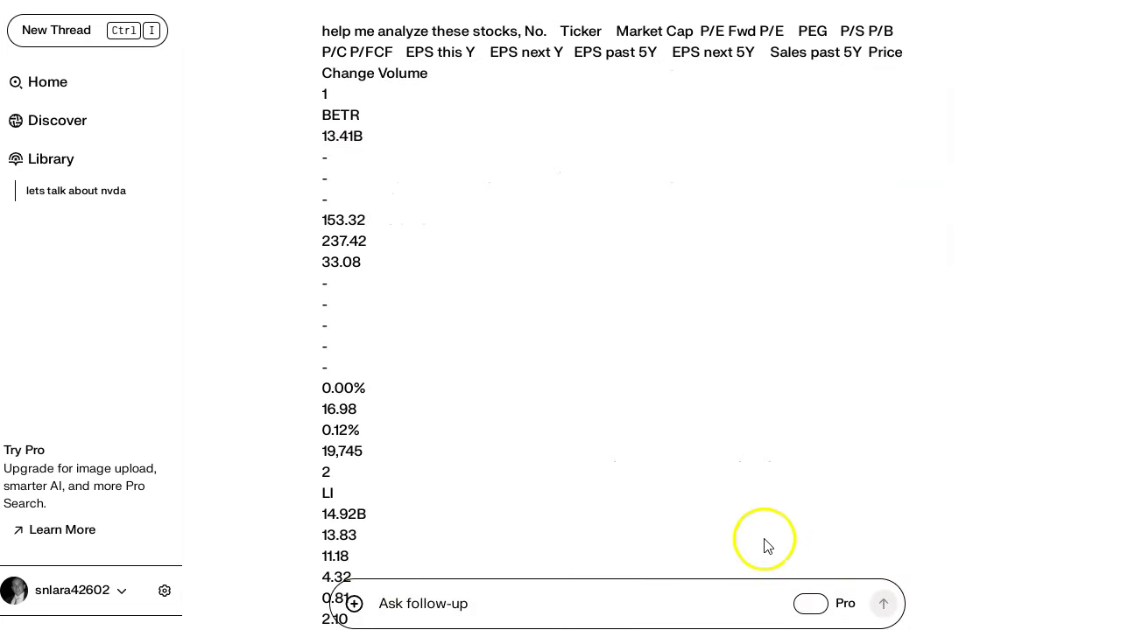
Read down the streaming answer assessing BETR, LI and INTC
scroll(758, 438, down, 7)
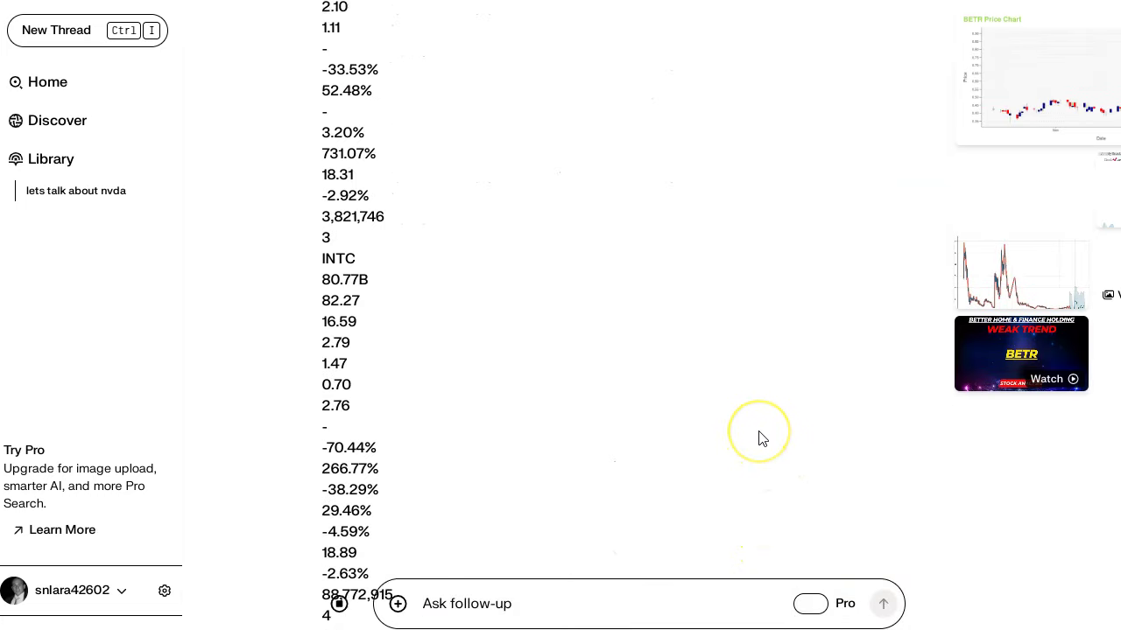
scroll(759, 438, down, 12)
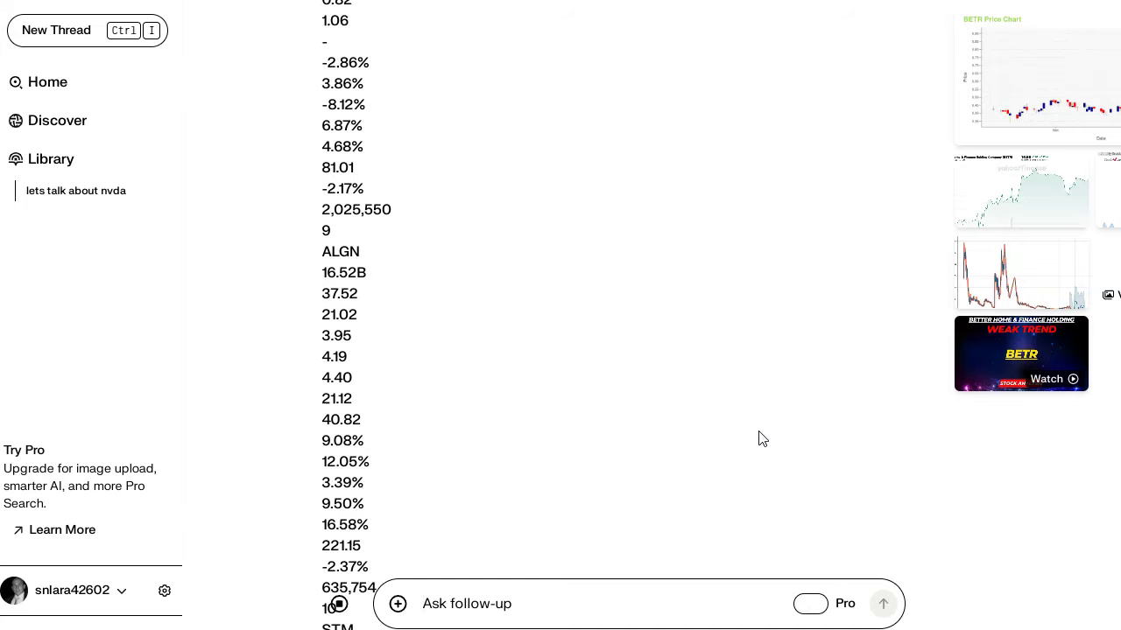
scroll(758, 438, down, 20)
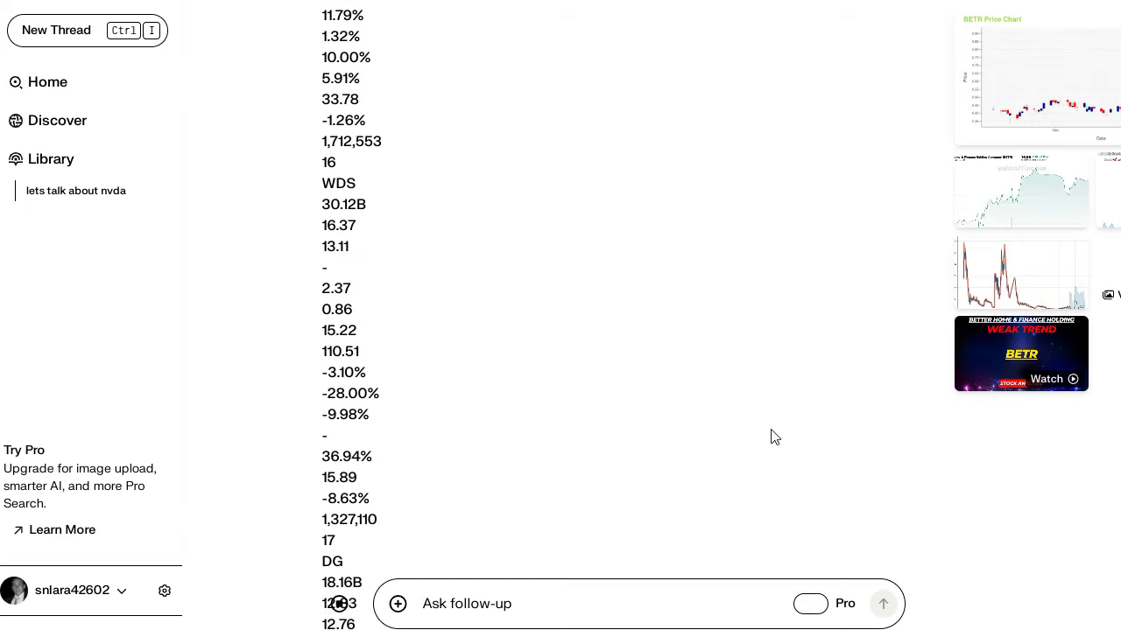
scroll(771, 438, down, 20)
click(772, 359)
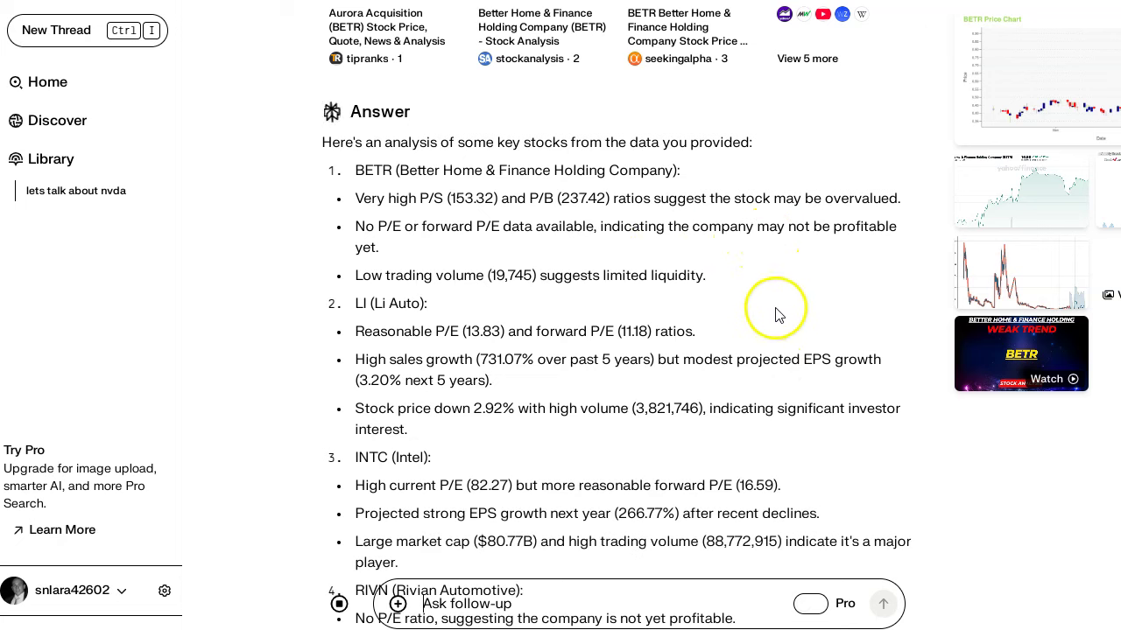
Review the finished answer through LULU and DG down to the related BETR questions
scroll(588, 361, down, 6)
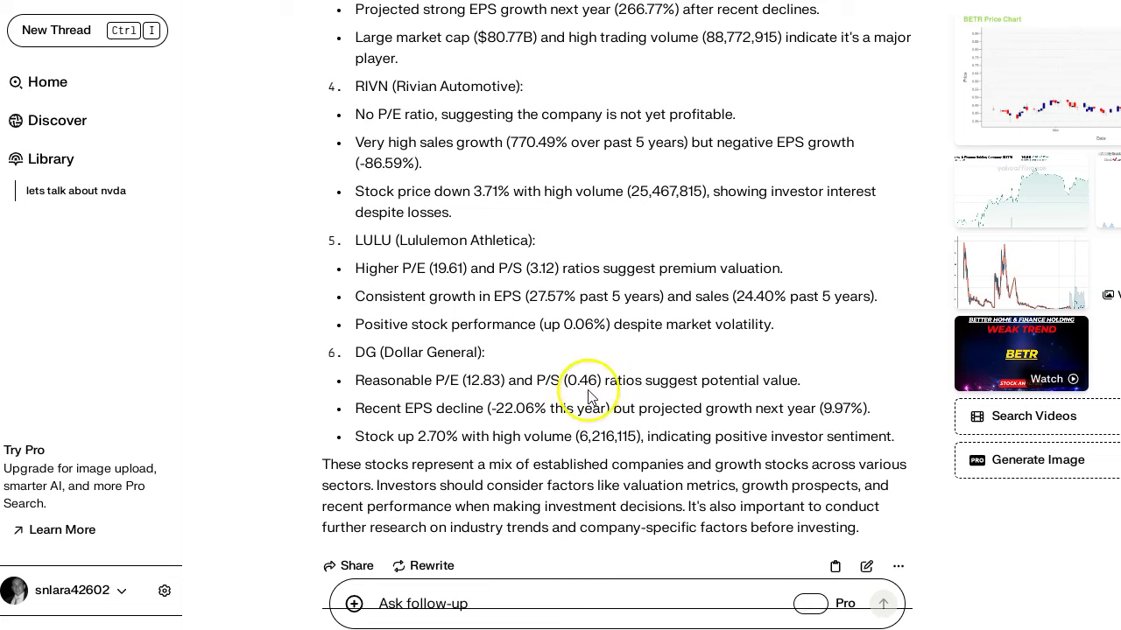
scroll(385, 368, up, 1)
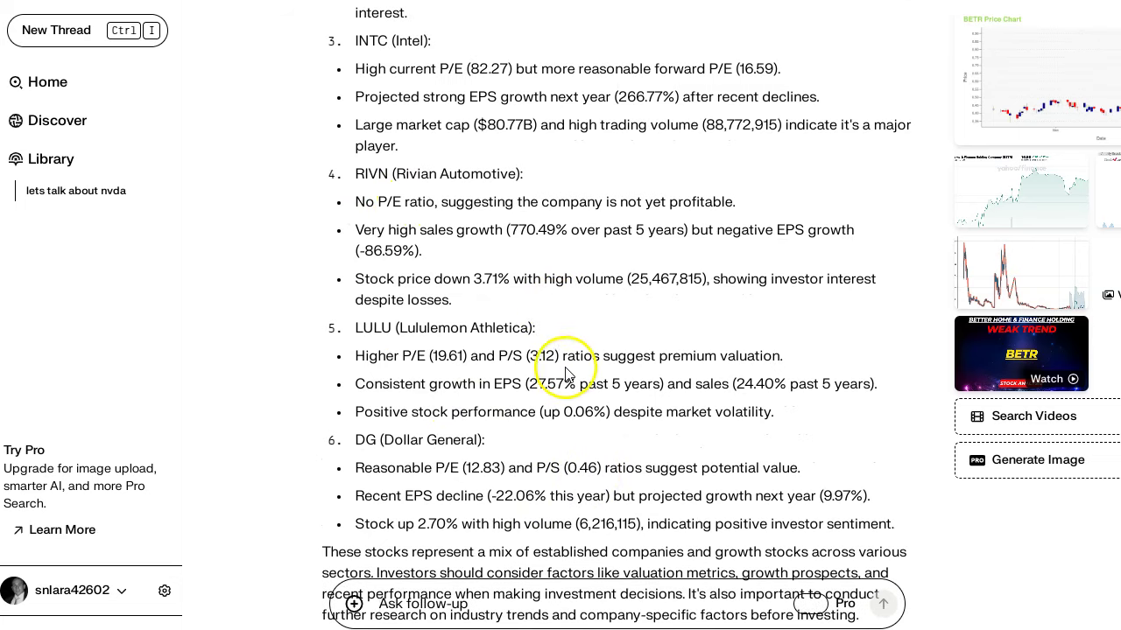
scroll(578, 372, down, 5)
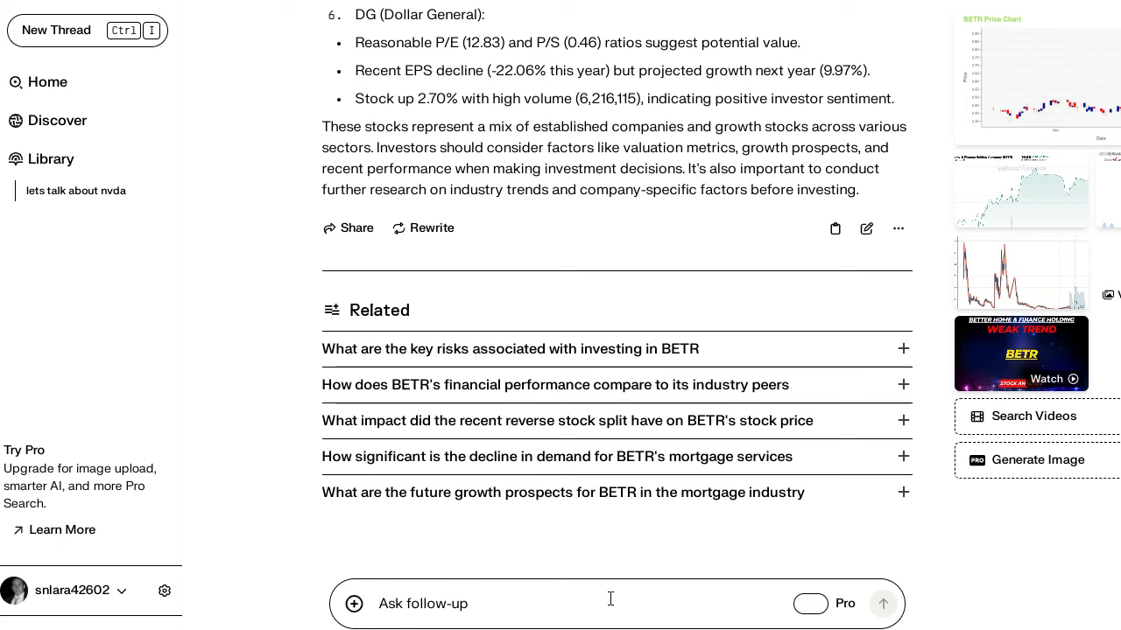
Ask to rank the stocks by book value under 1, then low current and forward P/E
text(please rank these stocks, optimize for b)
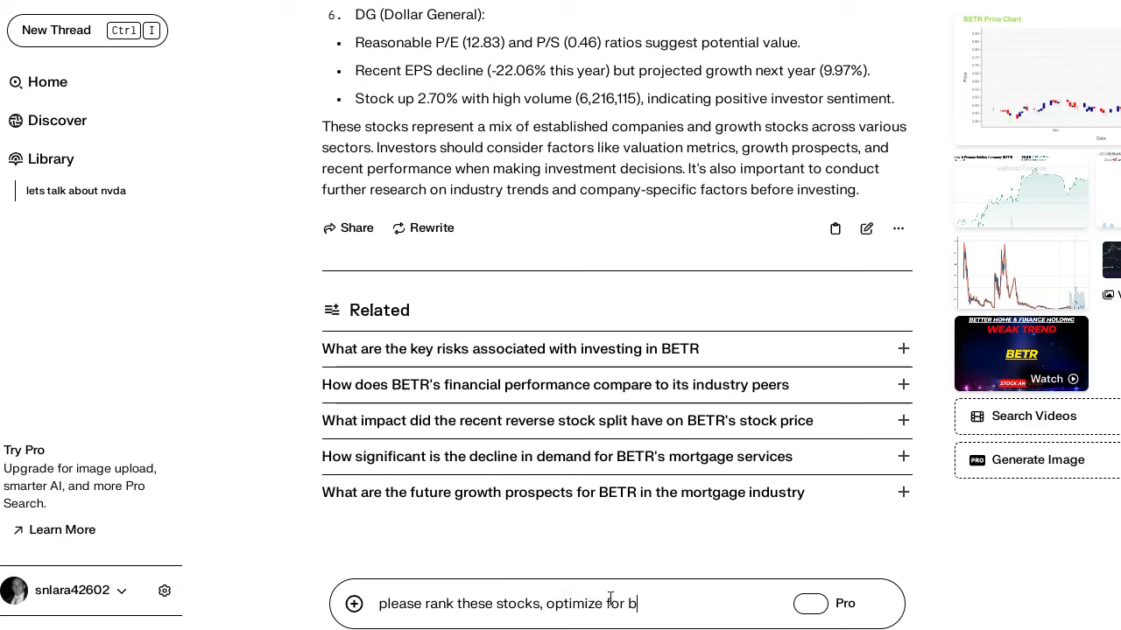
text(ue fi)
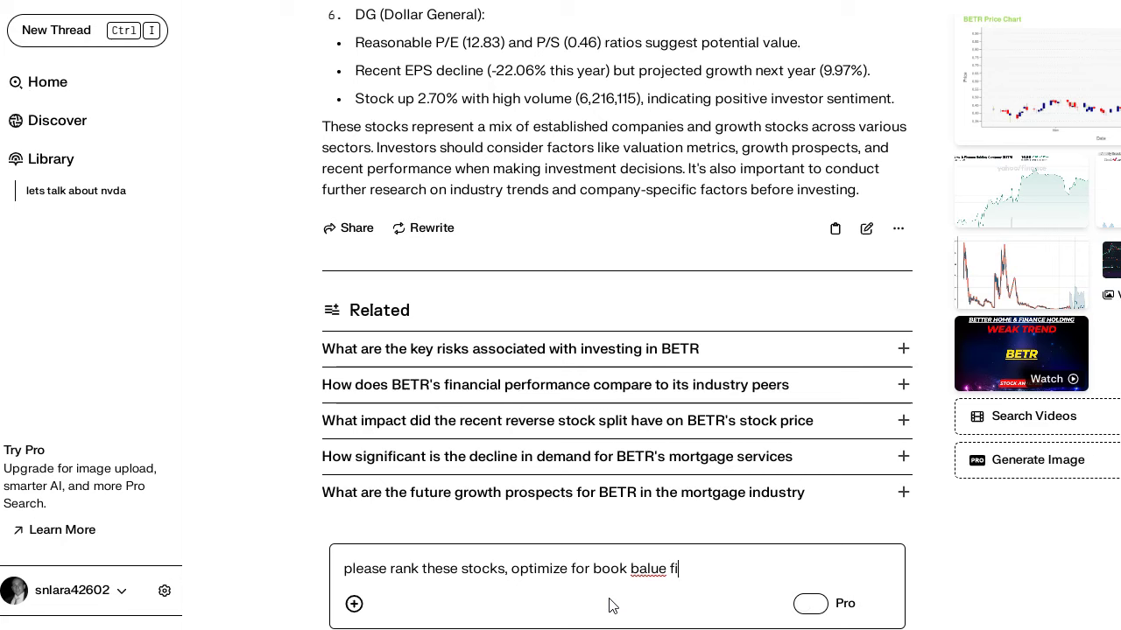
key(BackSpace)
key(BackSpace)
key(BackSpace)
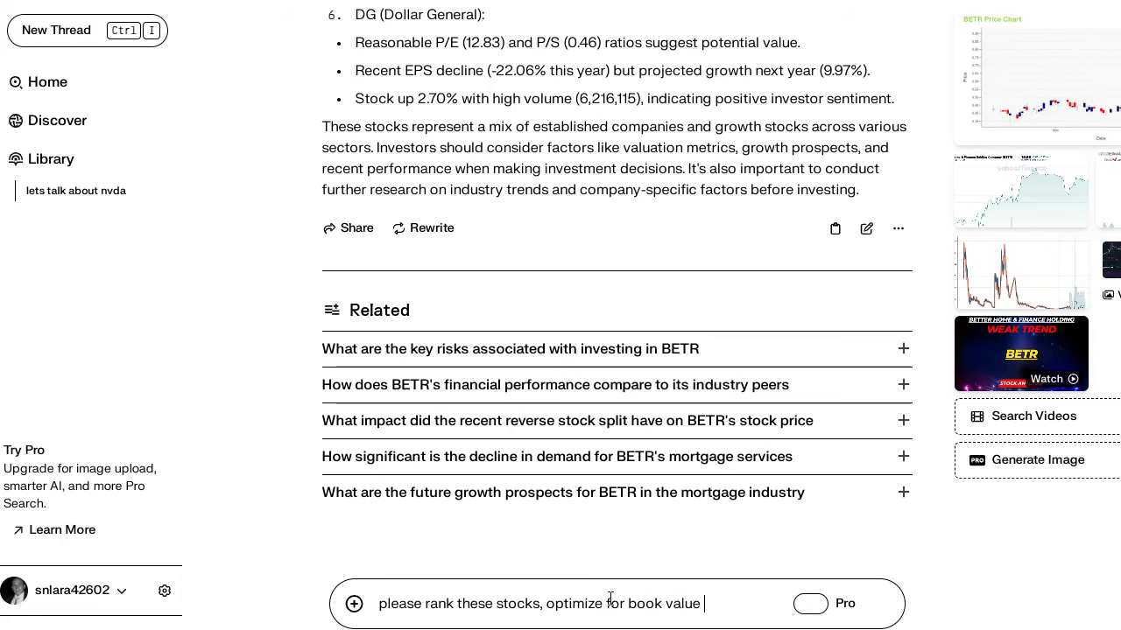
text(e first, like under 1 book value)
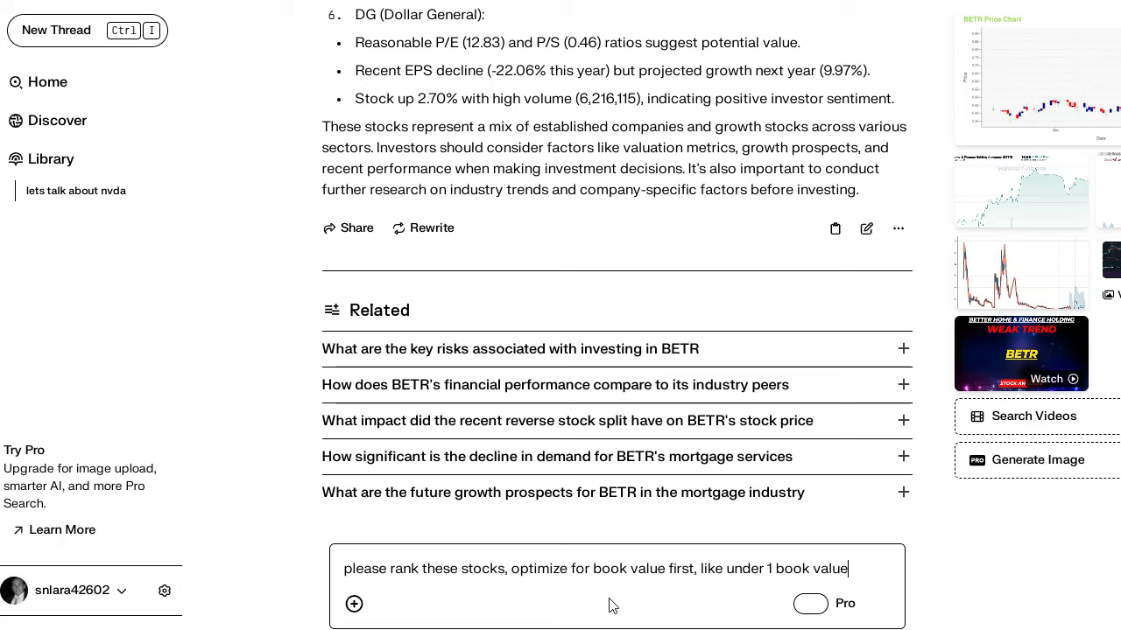
text(for)
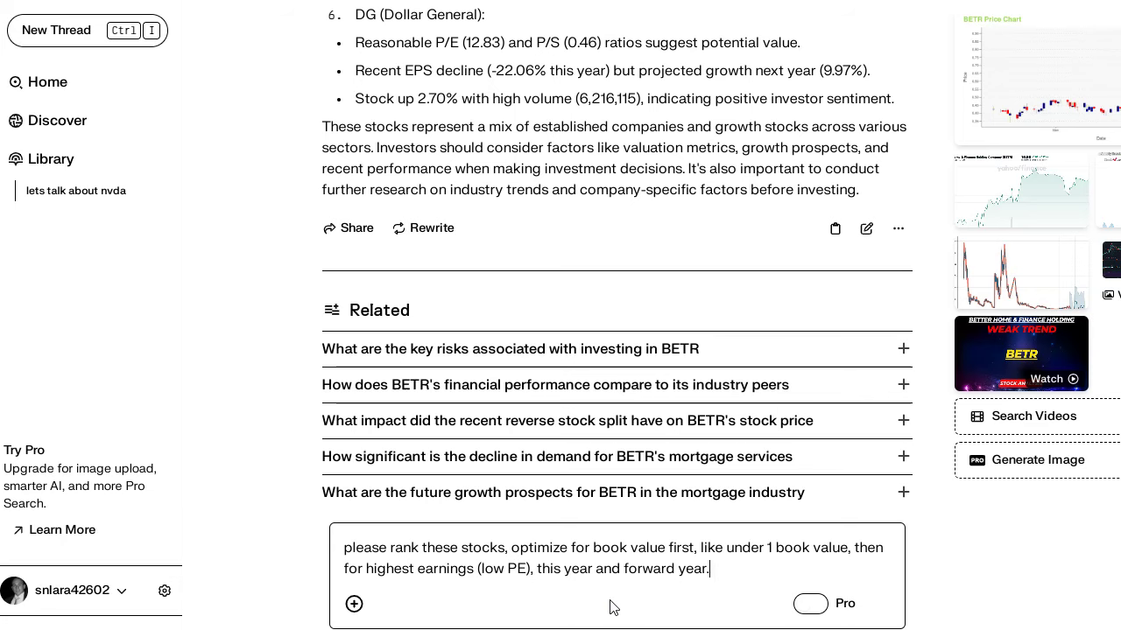
key(Return)
click(574, 567)
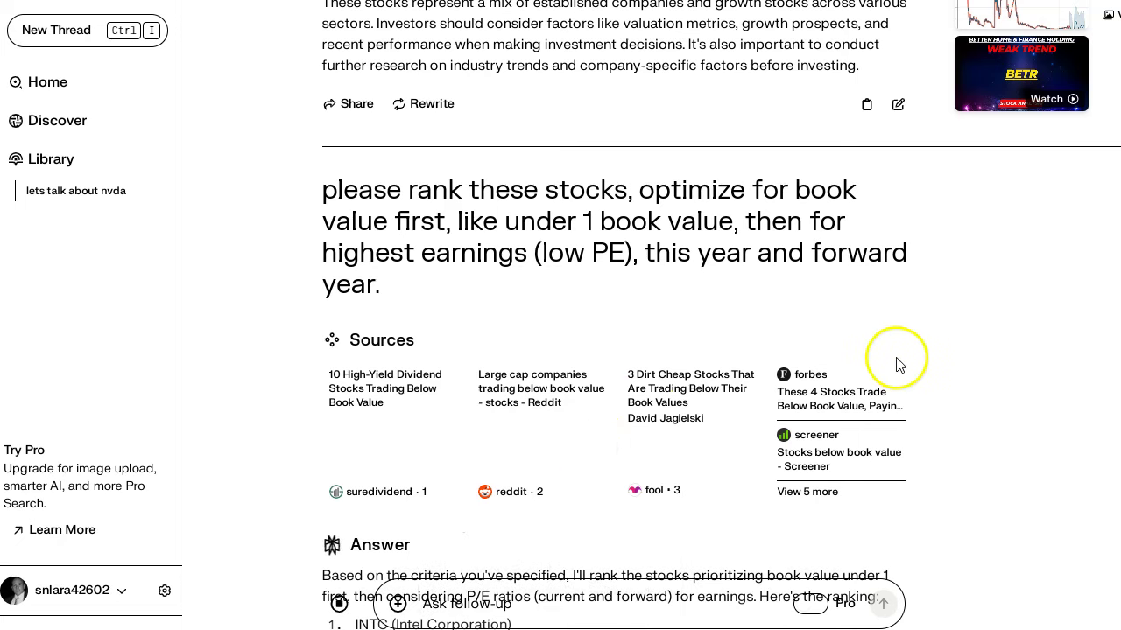
Review the streamed ranking answer led by INTC and PKX
scroll(928, 377, down, 3)
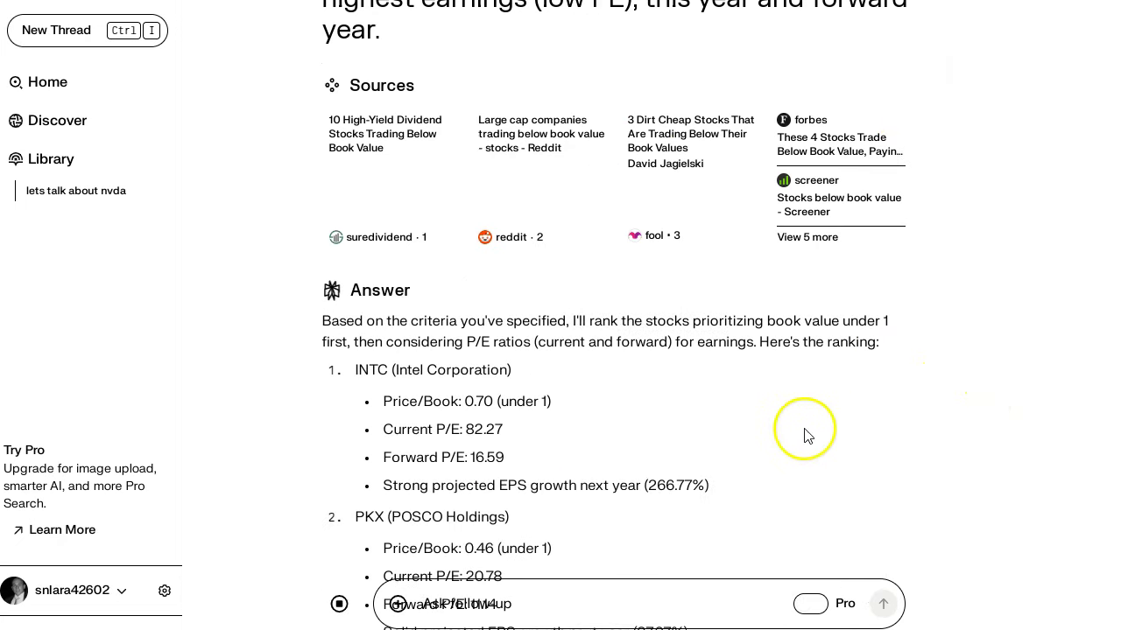
scroll(814, 429, down, 1)
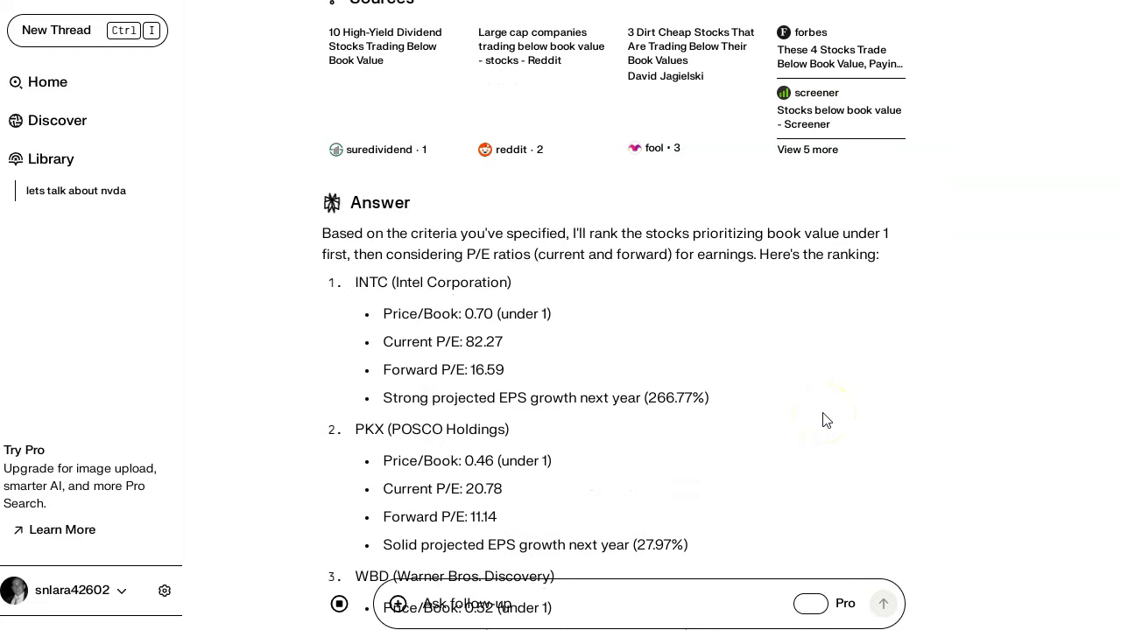
click(519, 314)
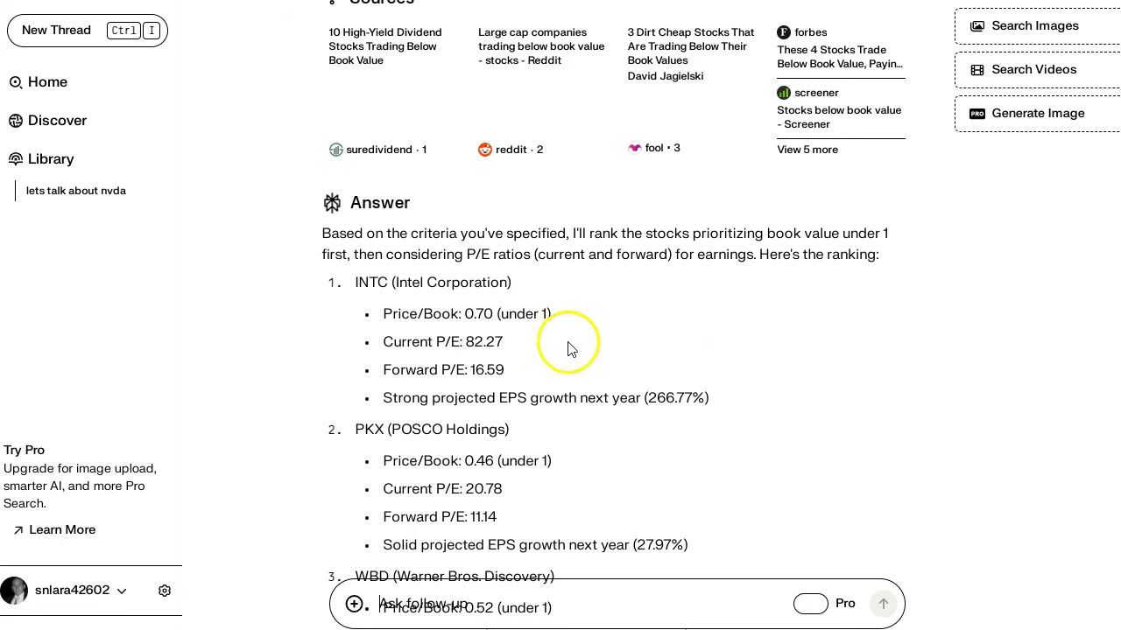
click(675, 324)
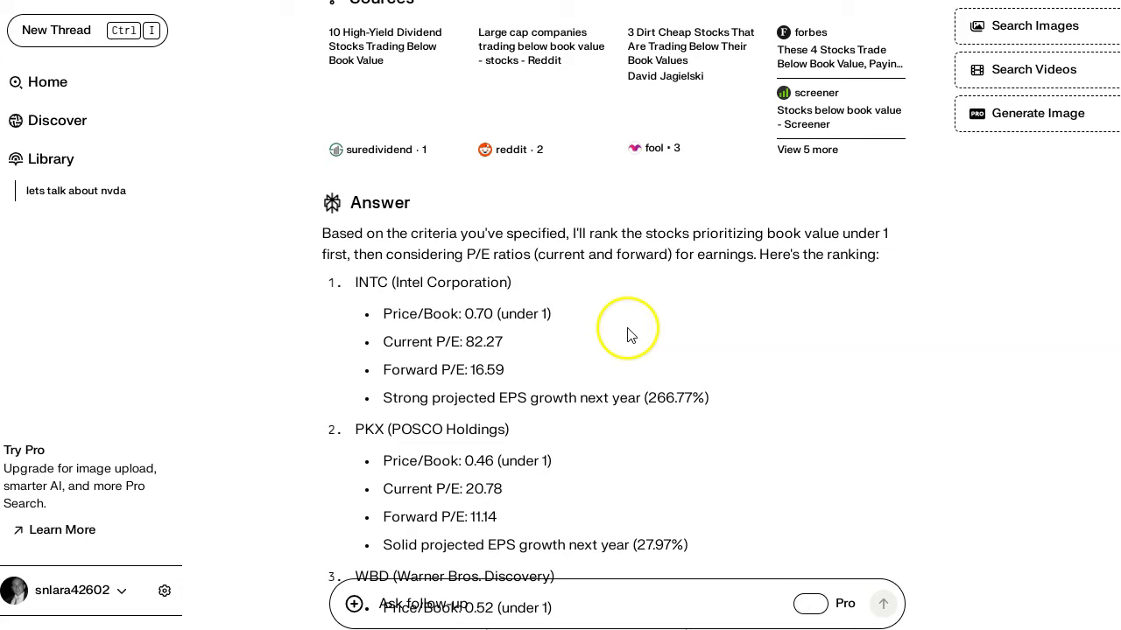
scroll(628, 333, down, 1)
scroll(629, 333, down, 3)
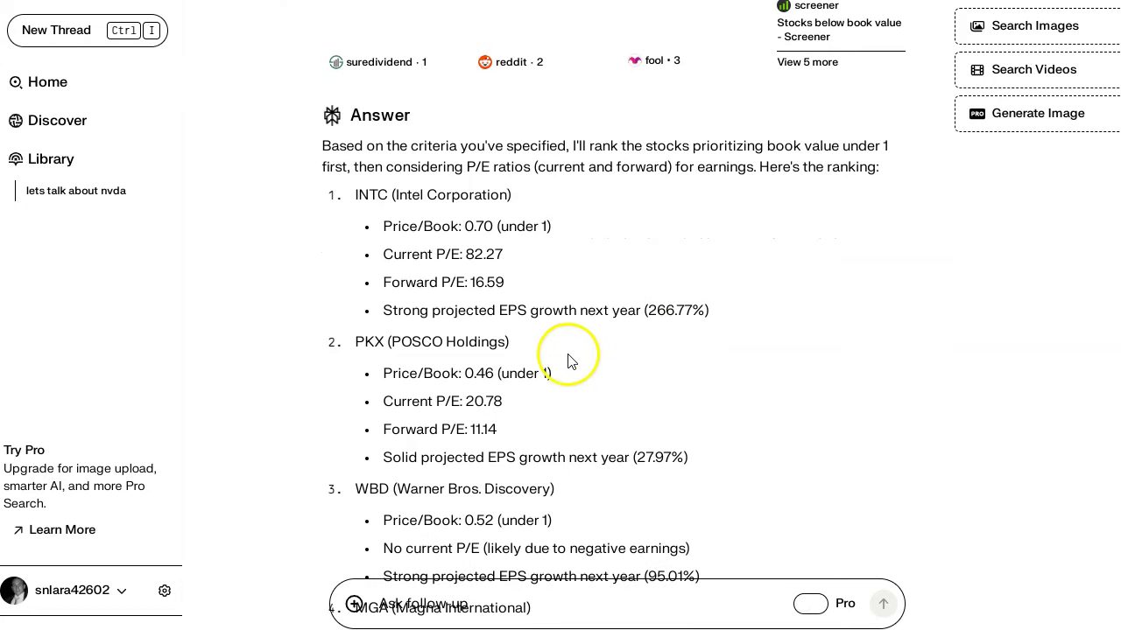
click(473, 340)
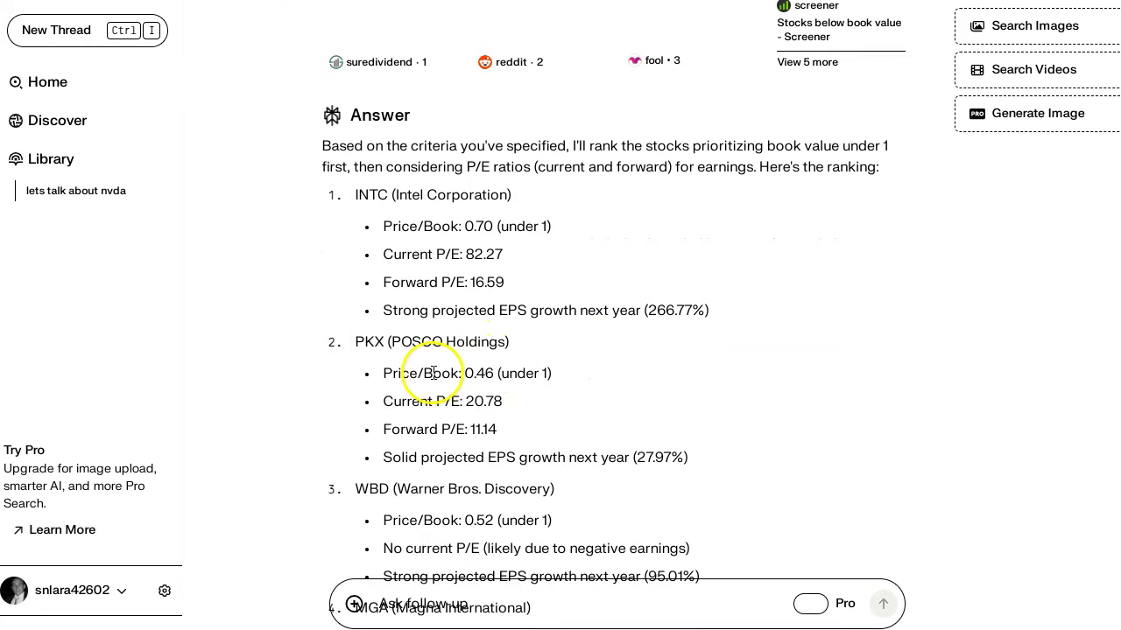
click(521, 373)
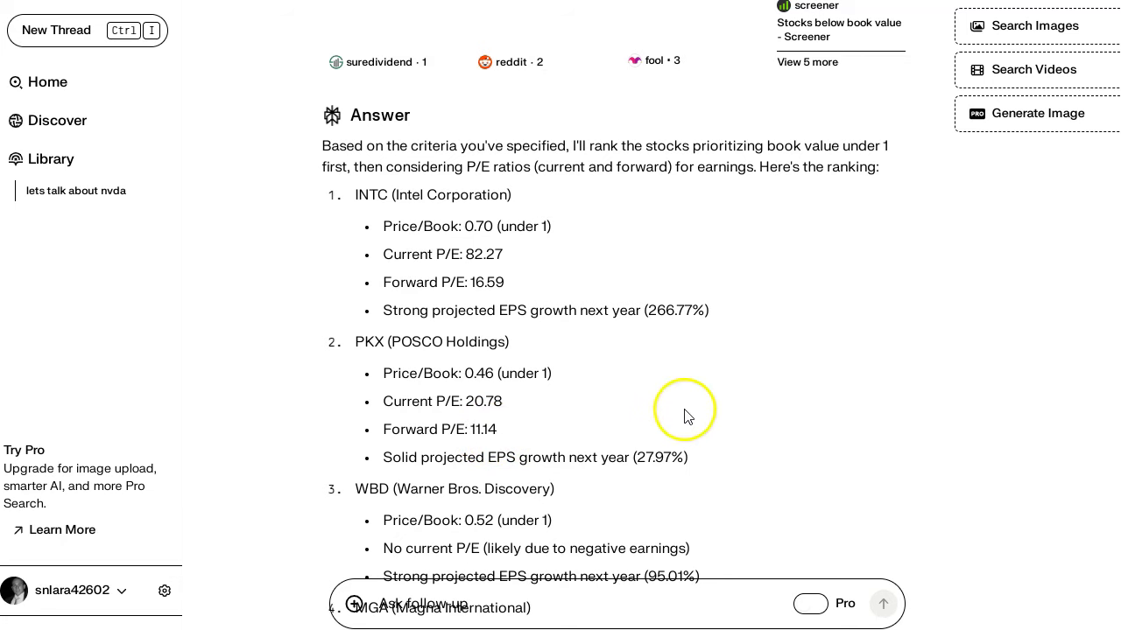
Read the rest of the ranking through WBD, MGA and STM in fifth place
scroll(691, 446, down, 2)
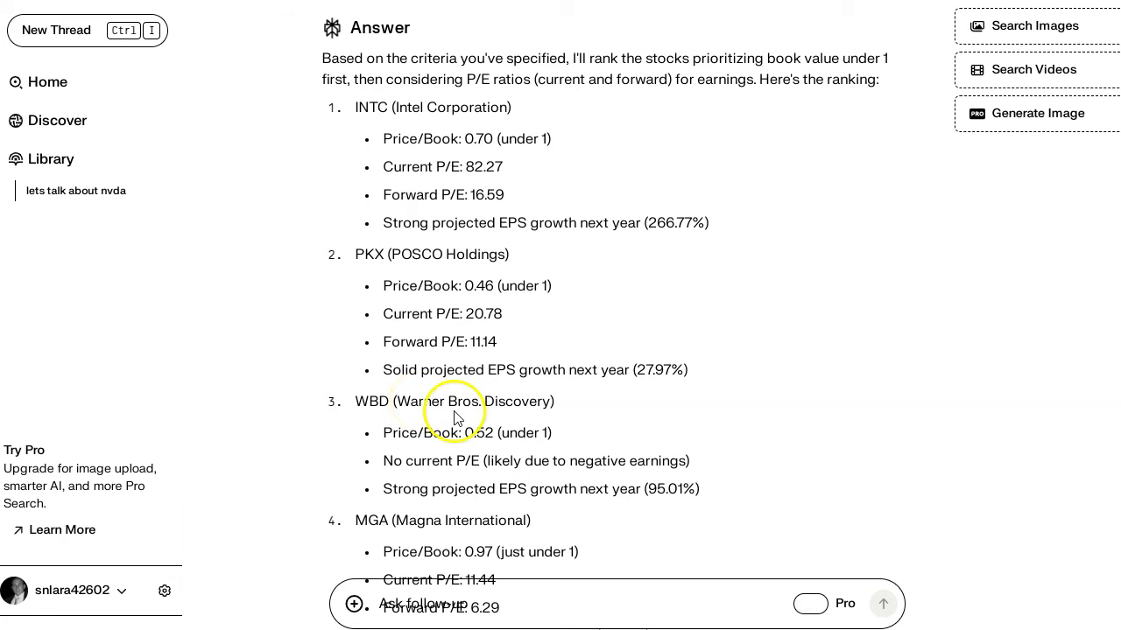
scroll(760, 396, down, 4)
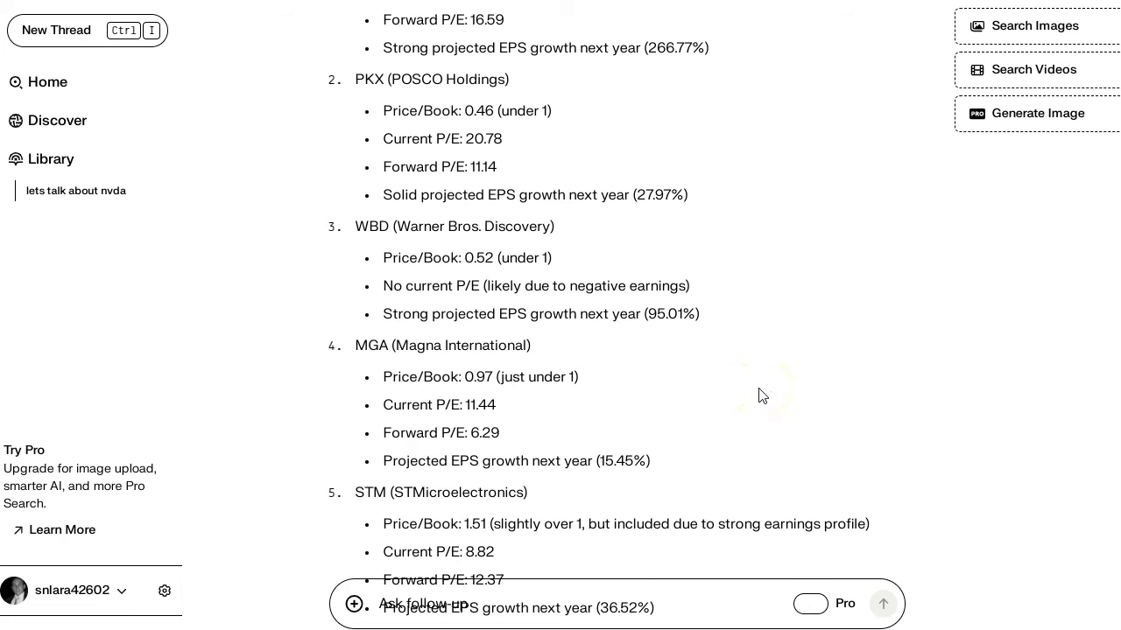
scroll(759, 395, down, 2)
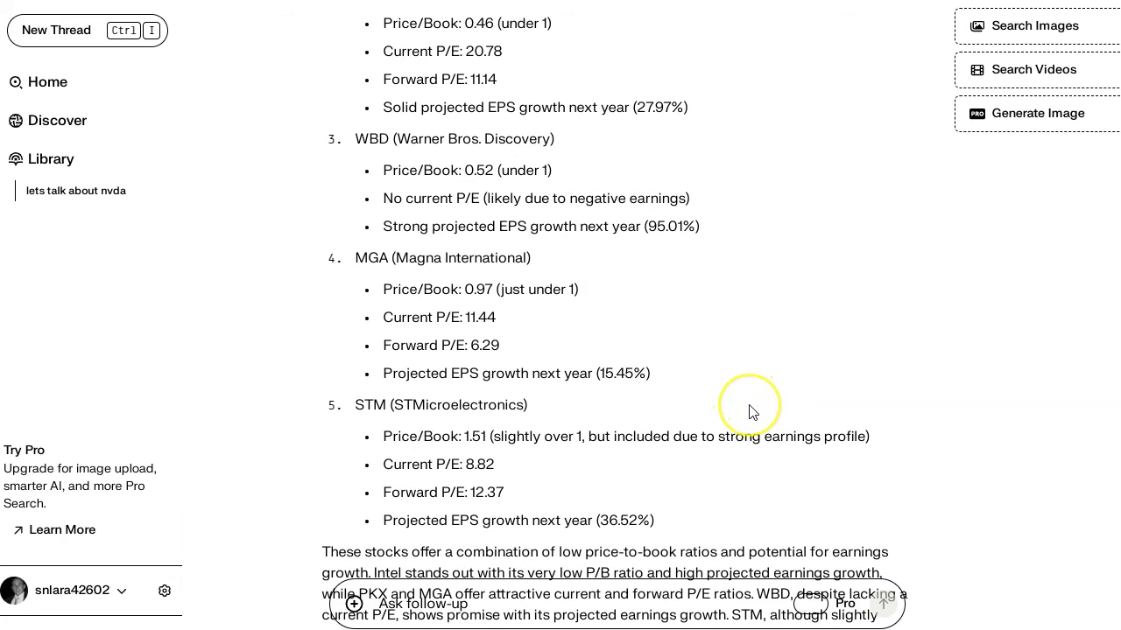
scroll(746, 407, down, 2)
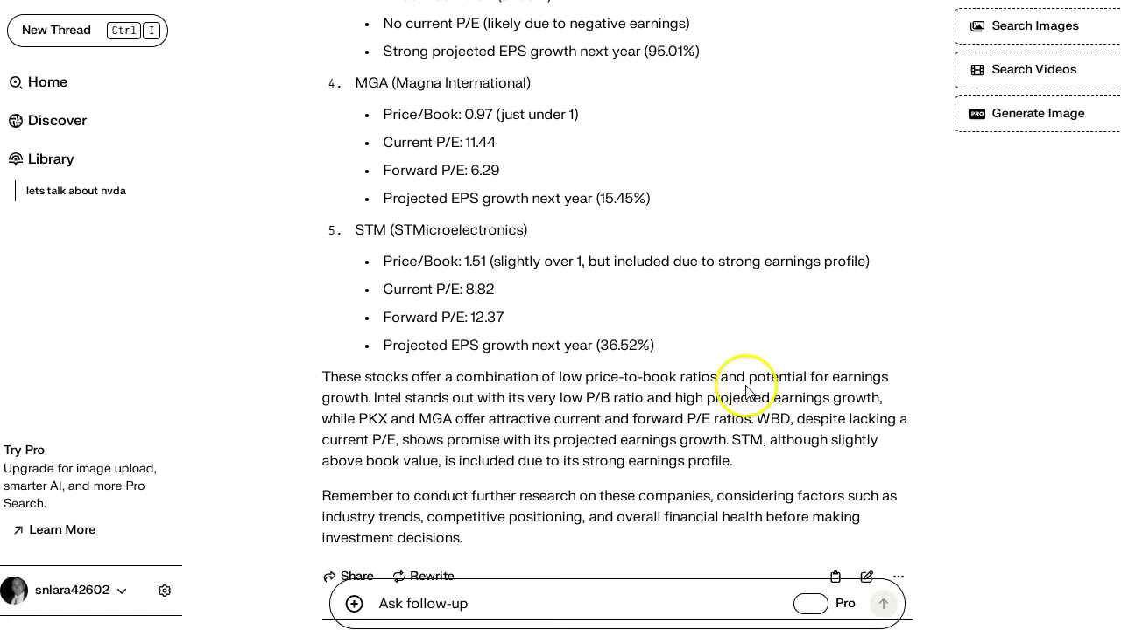
scroll(713, 382, down, 1)
scroll(714, 383, down, 2)
scroll(712, 380, up, 2)
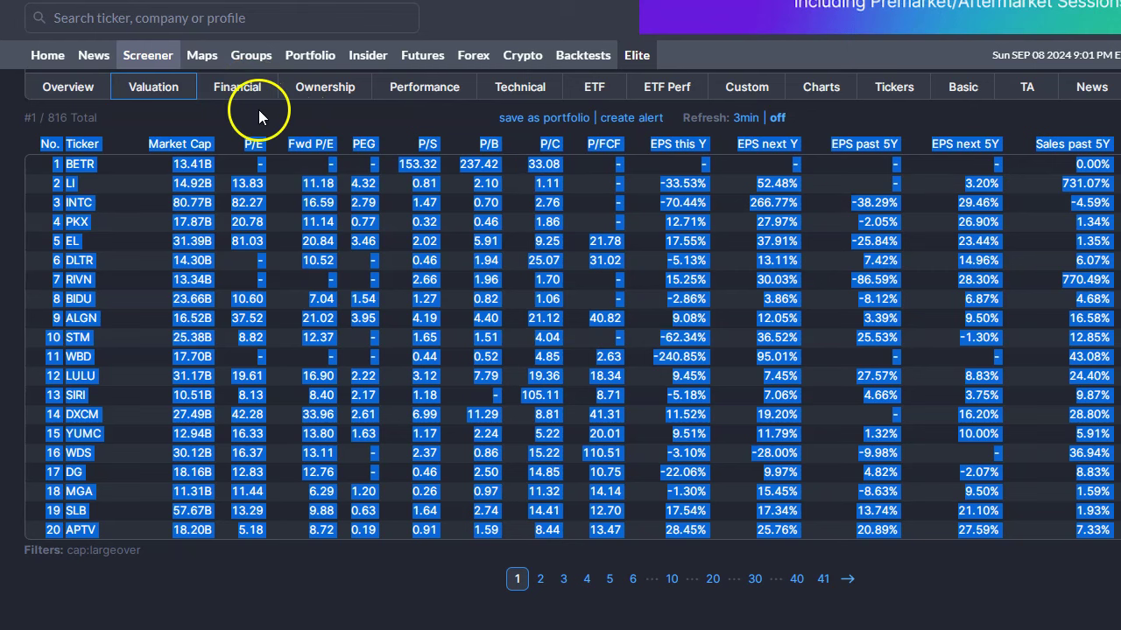
Select the Finviz Financial table (ROA, ROE, margins) for copying and return to Perplexity
click(249, 91)
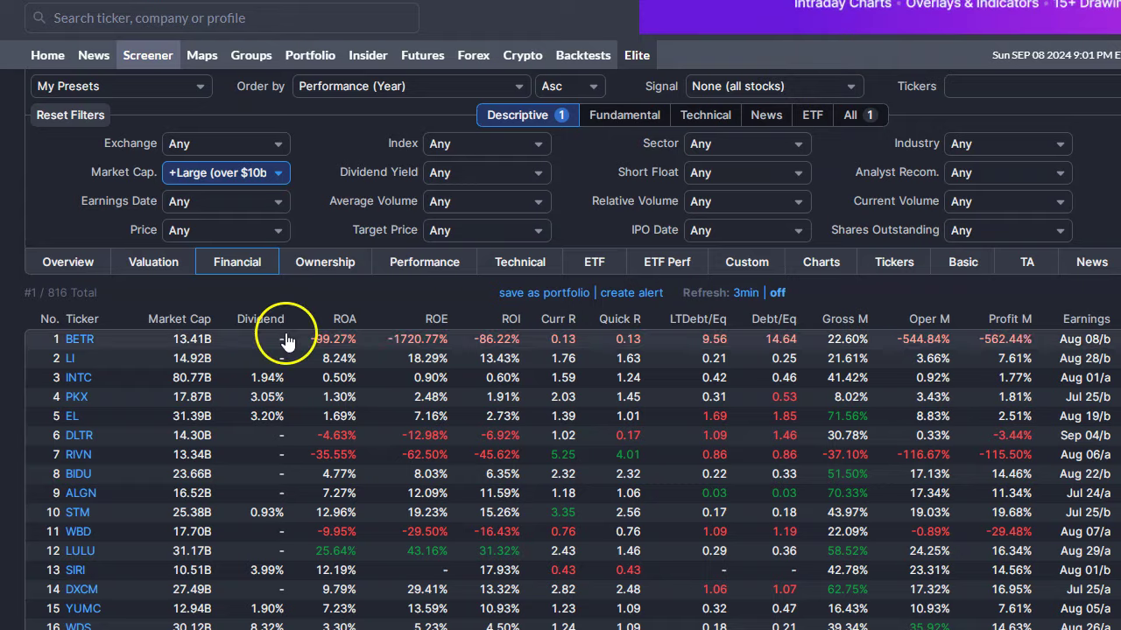
scroll(307, 351, down, 2)
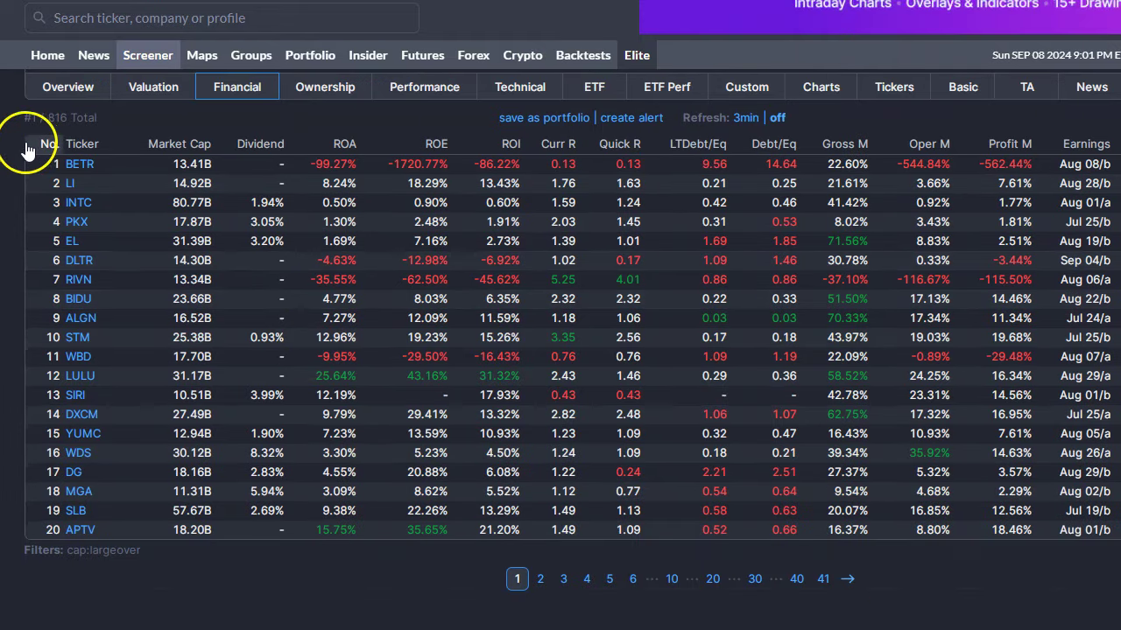
drag(37, 143, 35, 541)
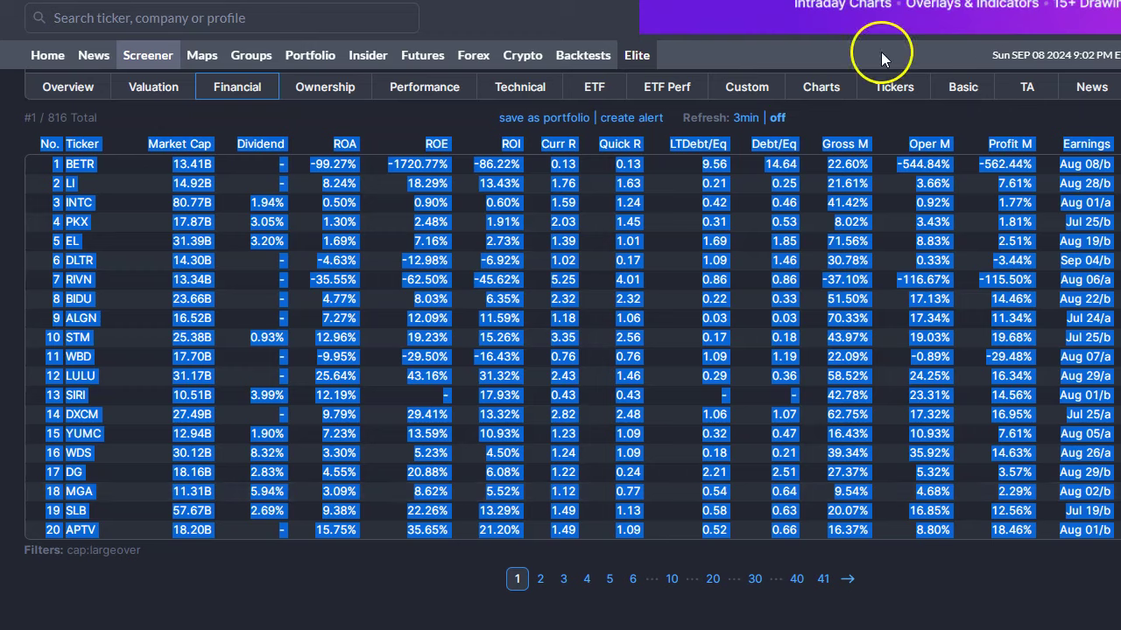
key(ctrl+Tab)
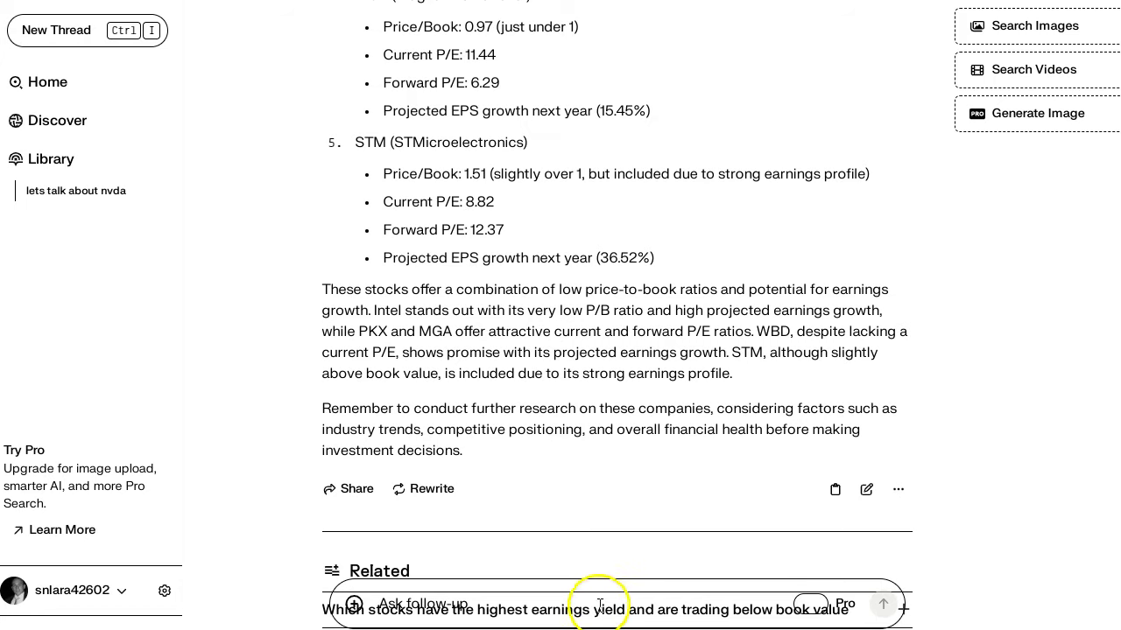
Send 'heres more data on the previous stocks,' with the pasted financial table for an updated ranking
scroll(647, 532, down, 3)
text(heres)
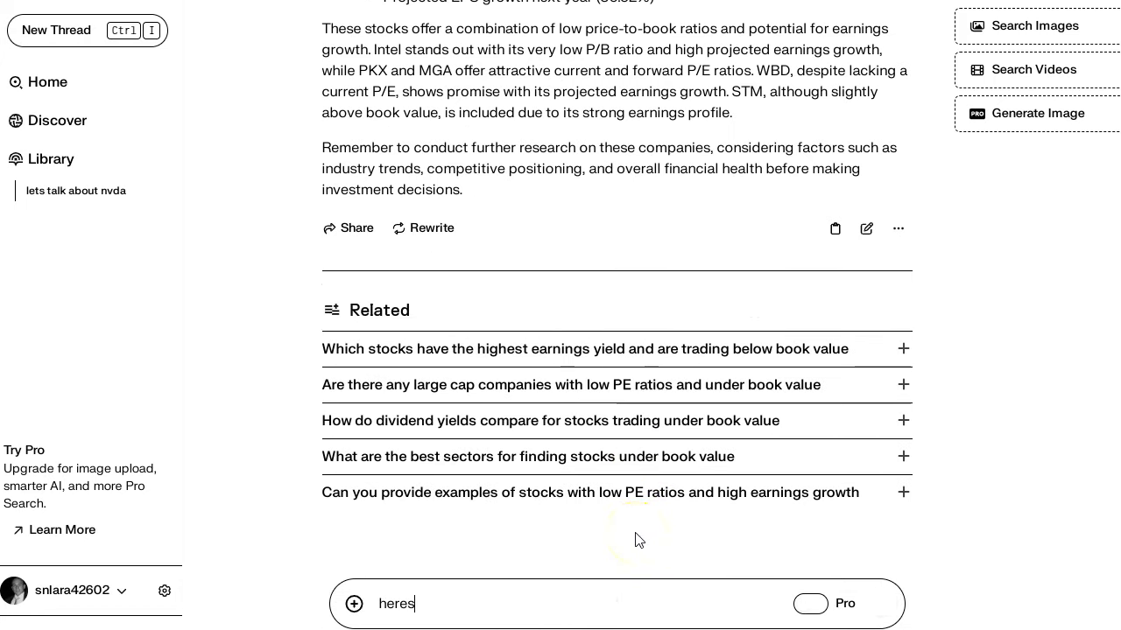
text( more data on the previo)
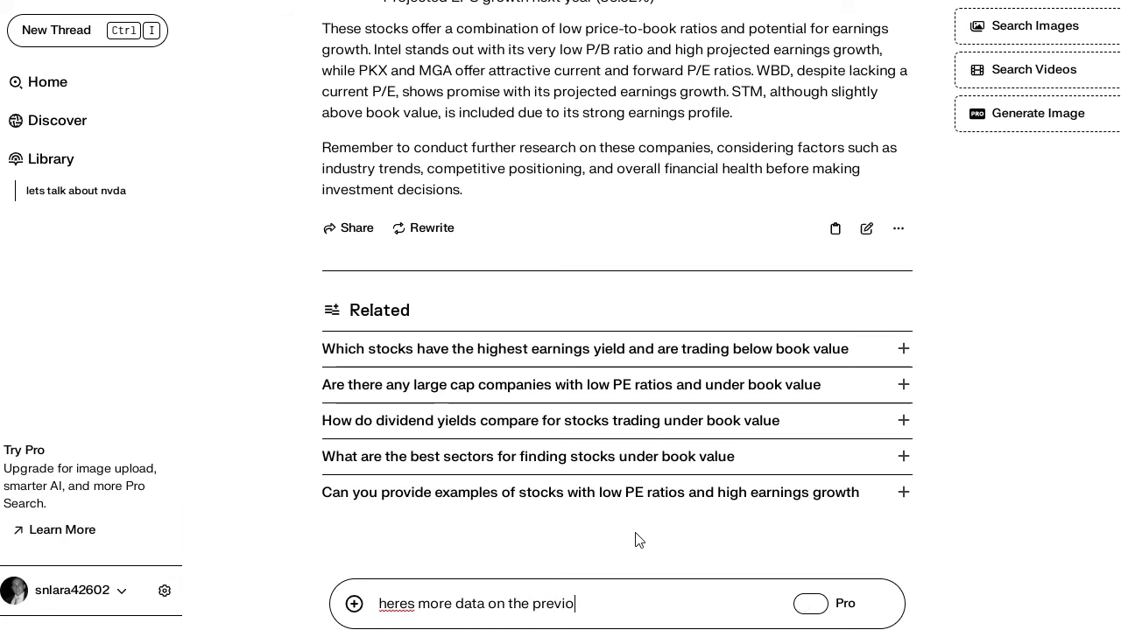
text(us stocks,)
key(ctrl+v)
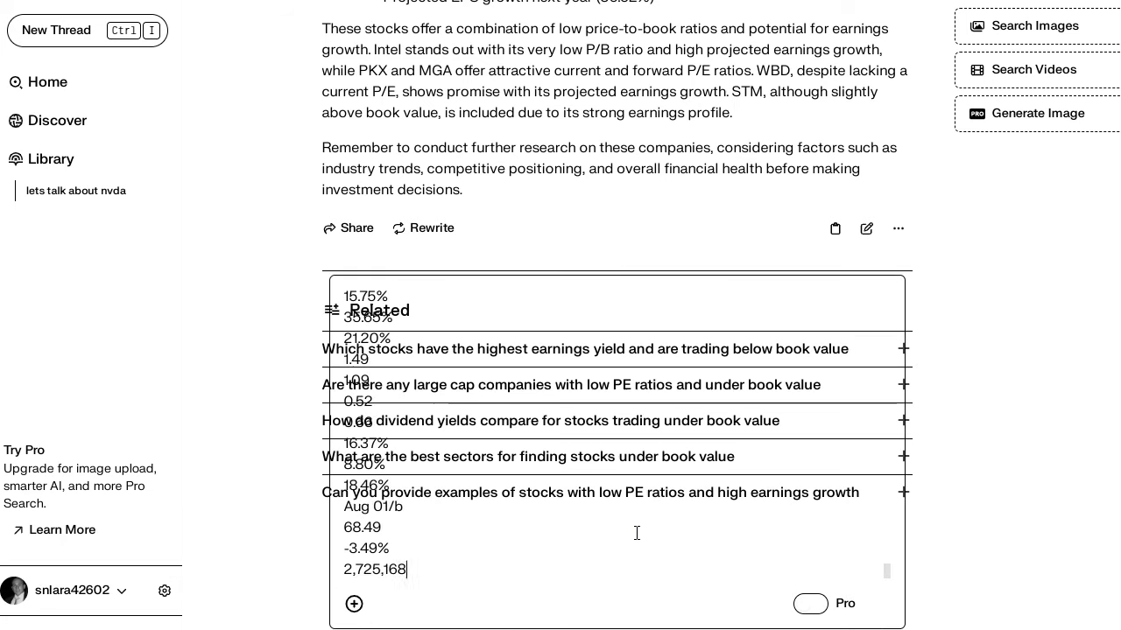
key(Return)
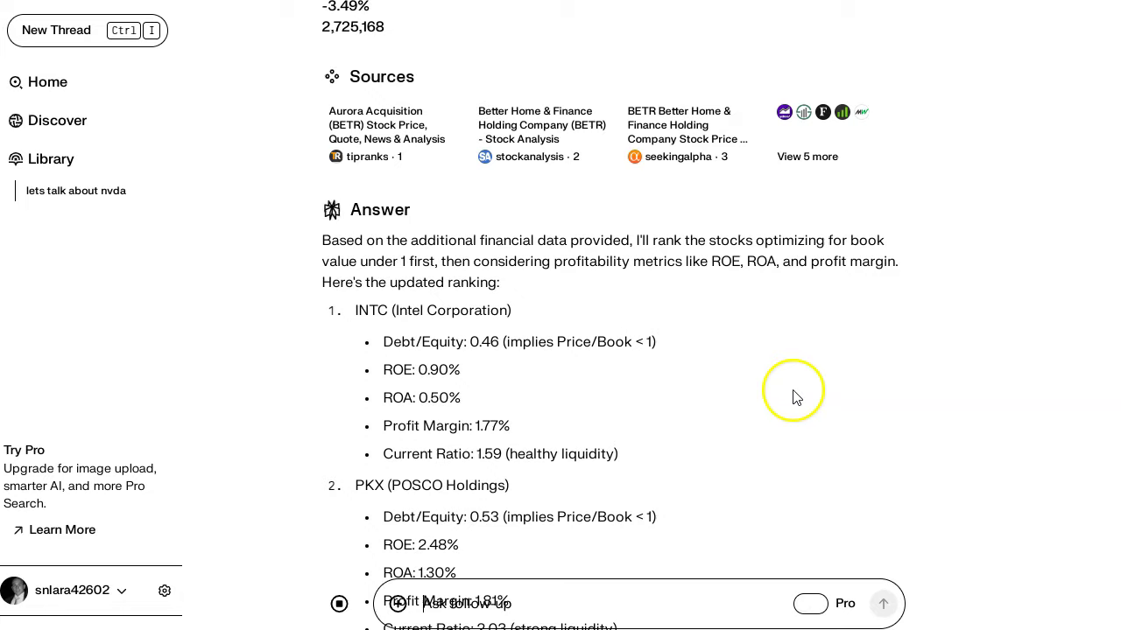
scroll(792, 398, down, 1)
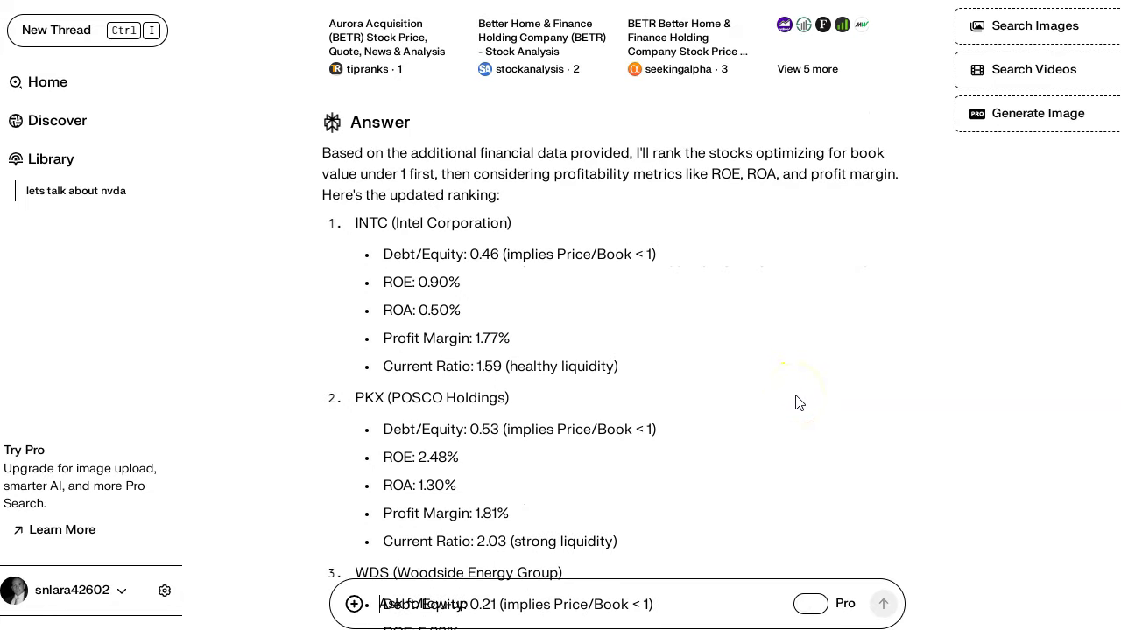
click(817, 392)
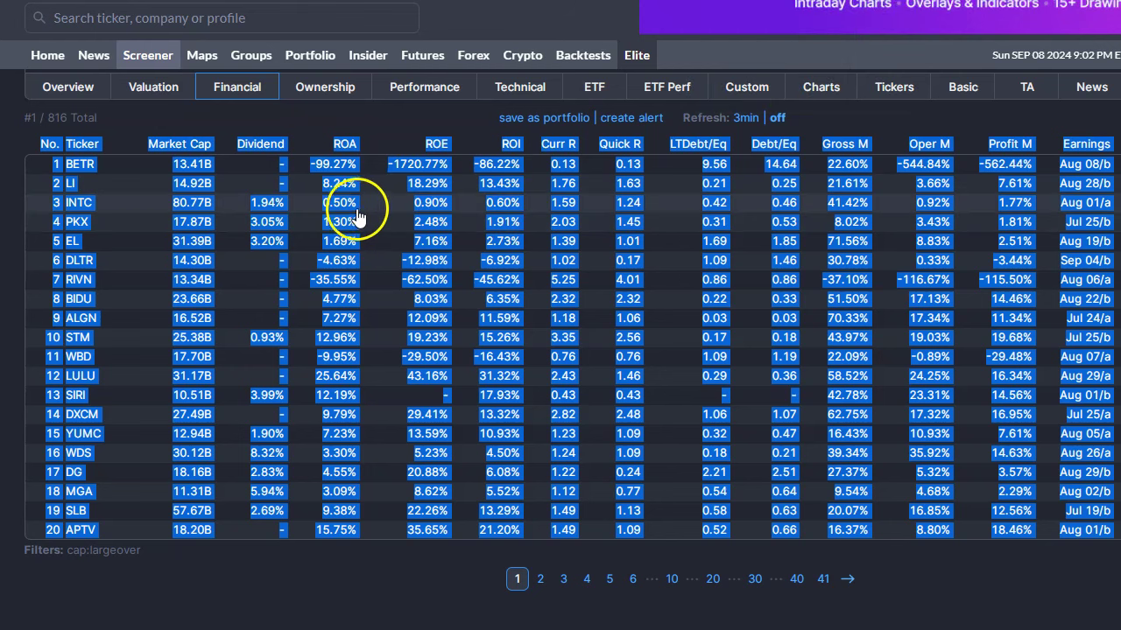
click(661, 151)
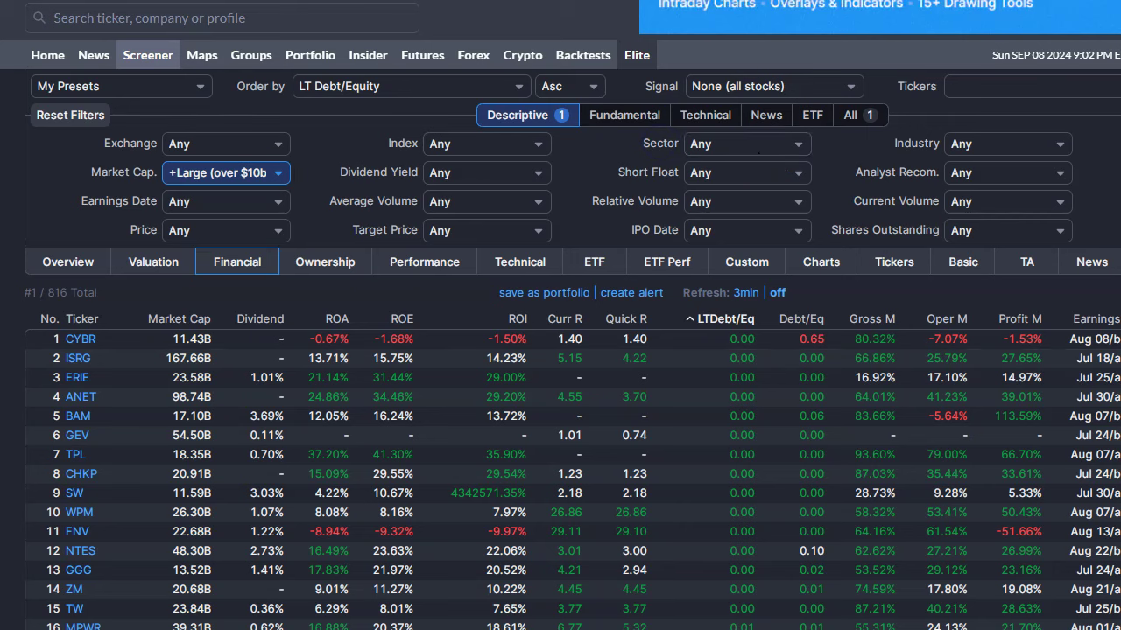
scroll(560, 350, down, 1)
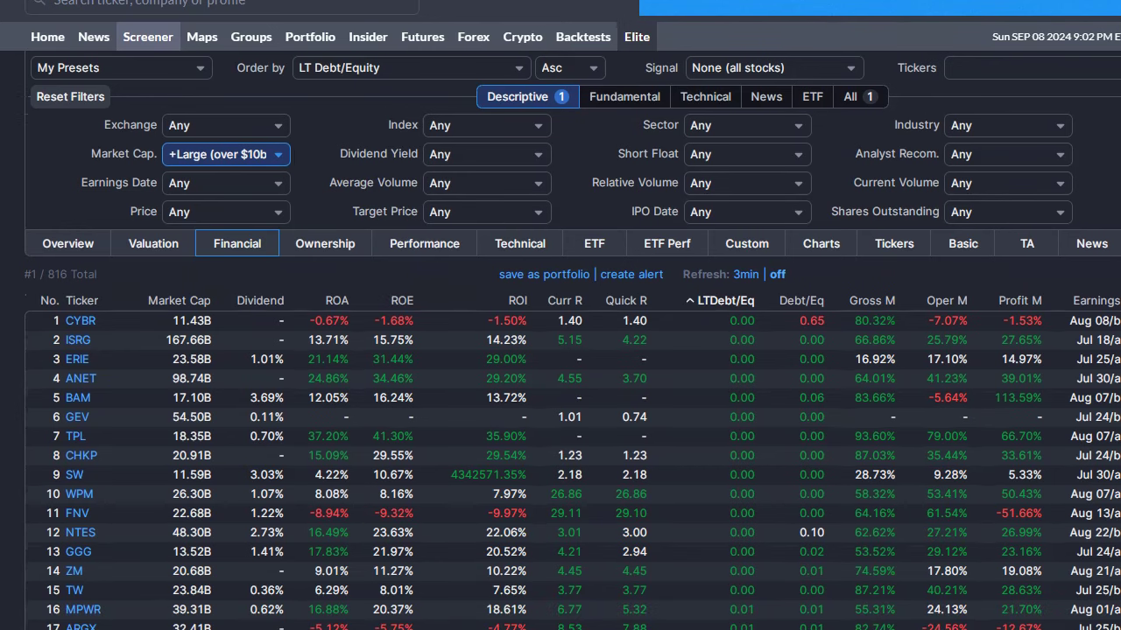
key(alt+Left)
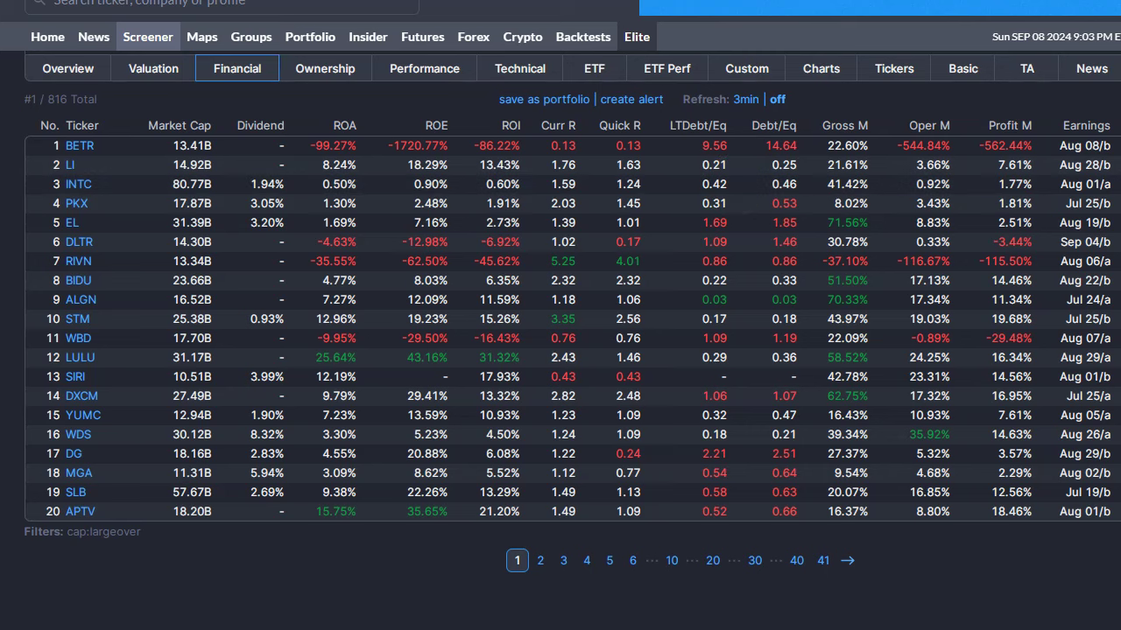
key(ctrl+Tab)
Ask Perplexity to re-rank the stocks by book value and earnings, dropping any with debt
scroll(661, 517, down, 1)
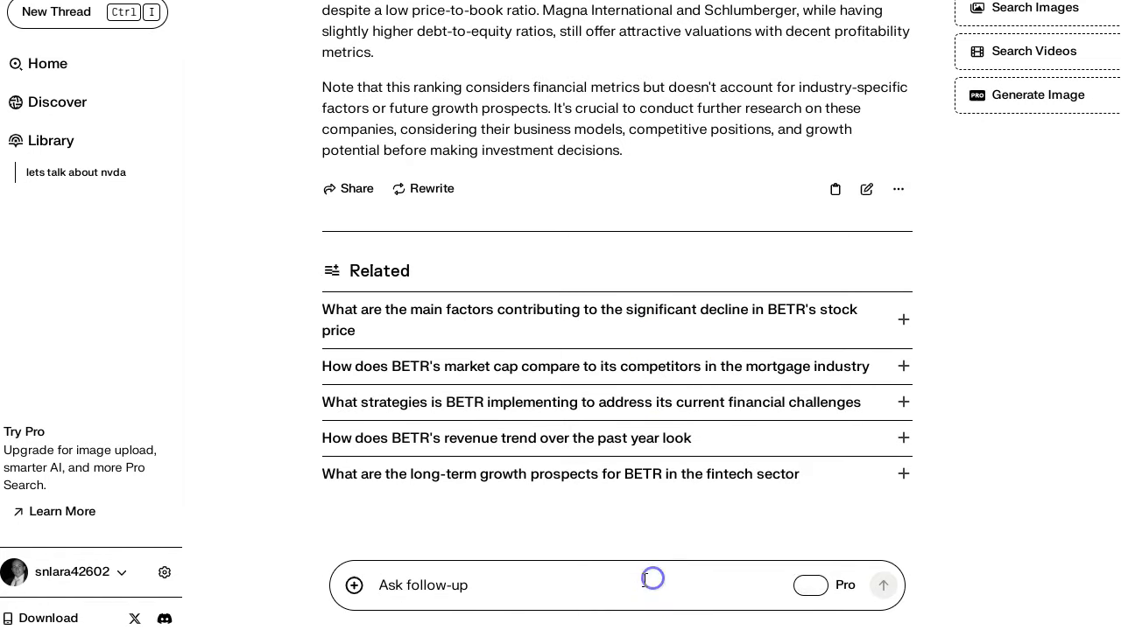
click(644, 580)
text(ple)
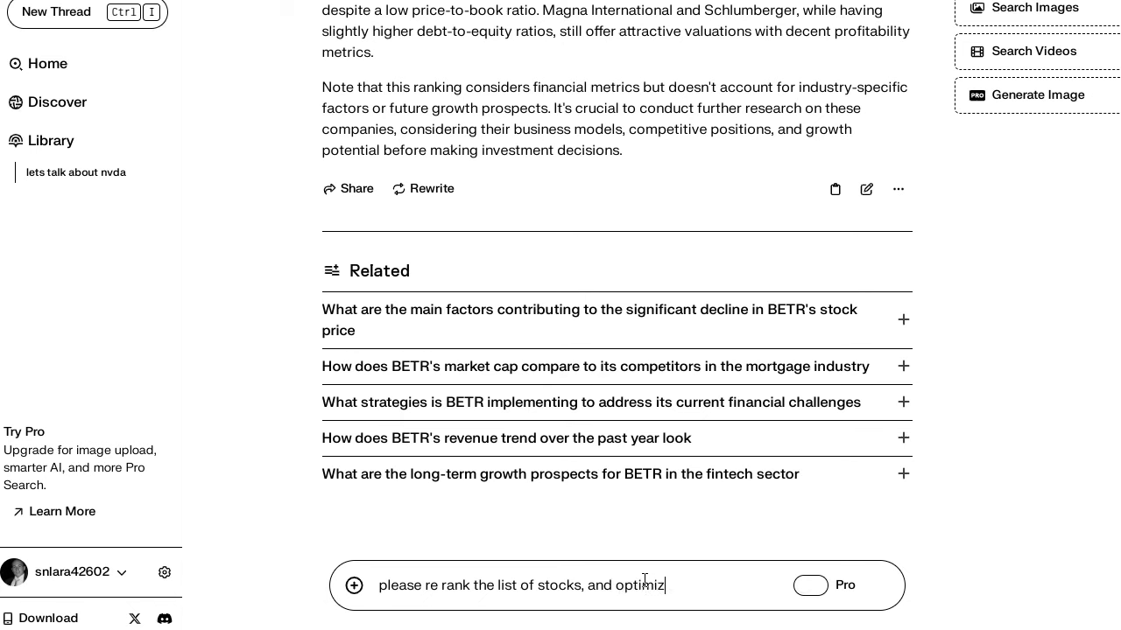
text(or book values, earnings, and)
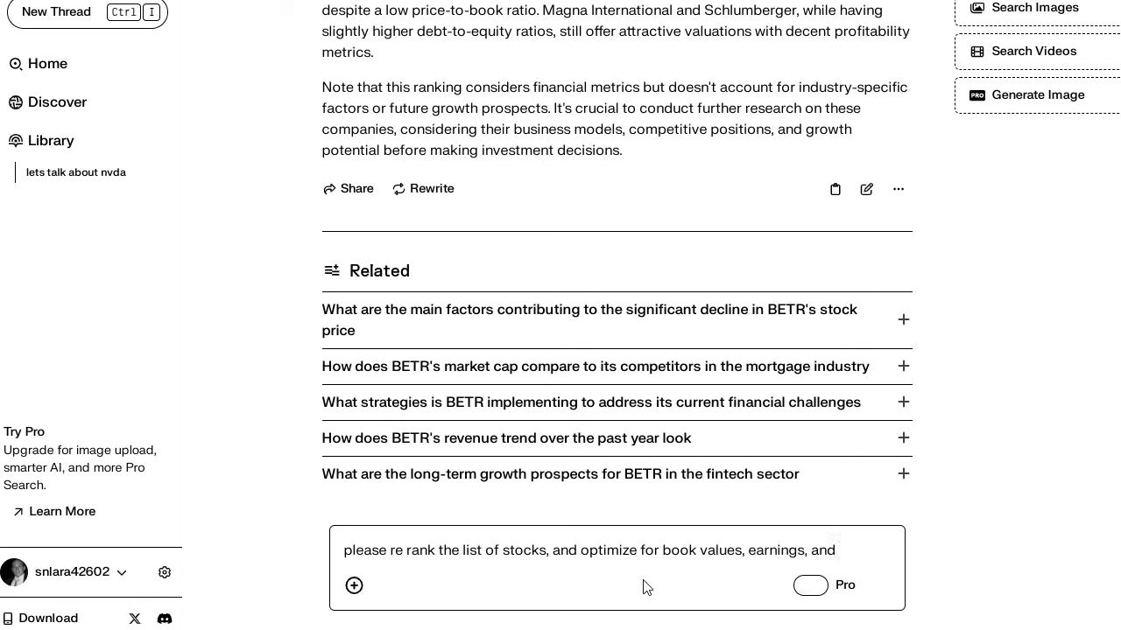
text(any that have de)
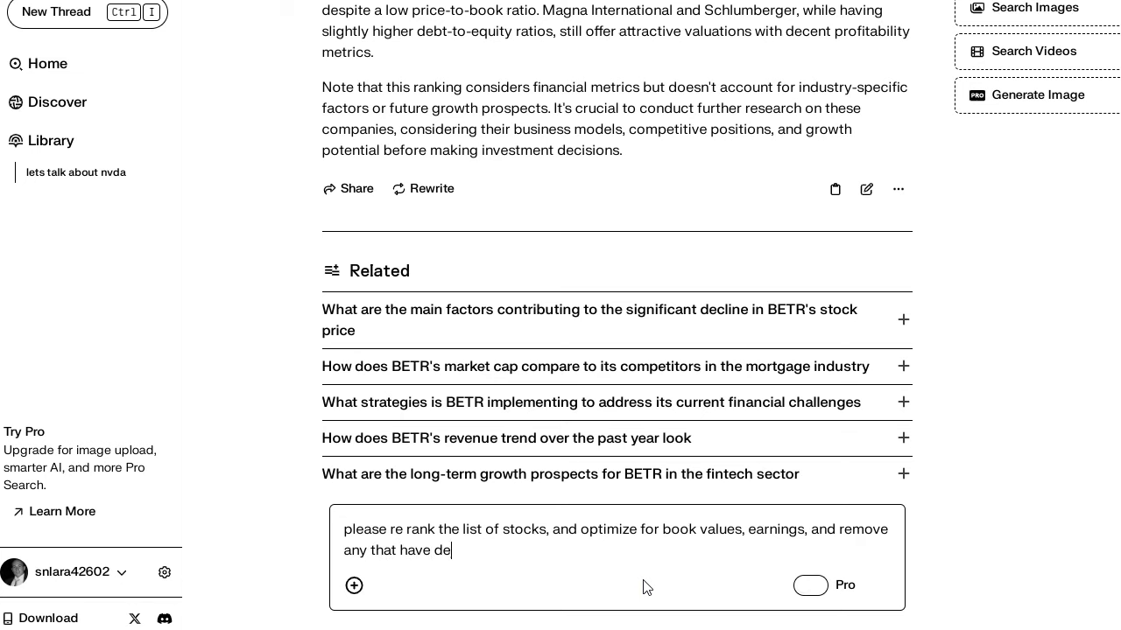
text(.)
key(Return)
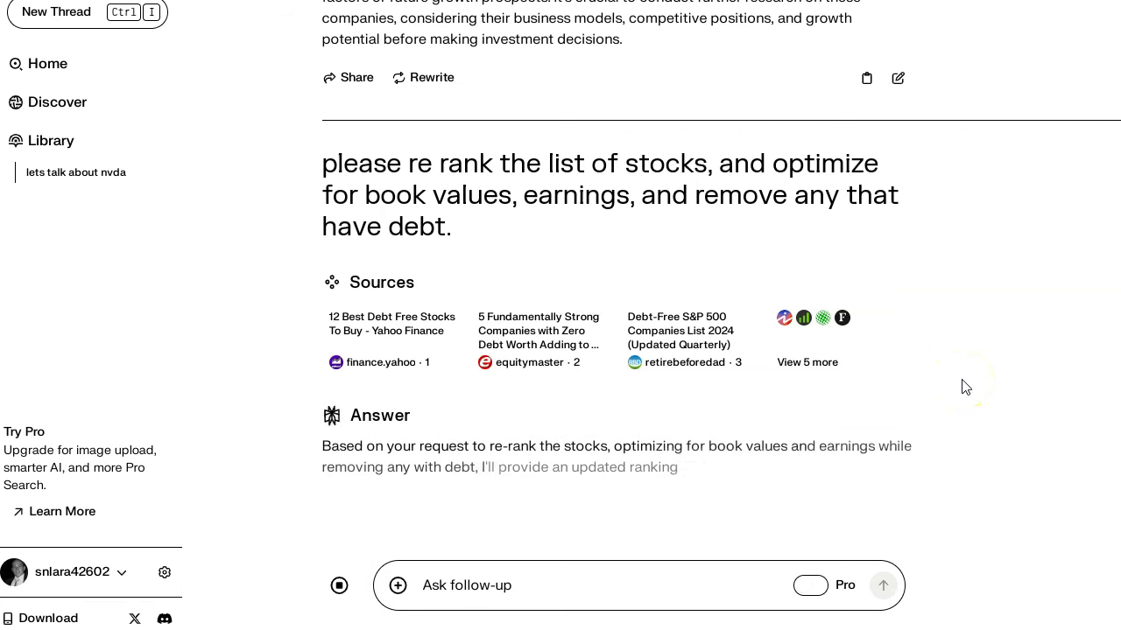
Read through the debt-free ranking of LULU, APTV, ALGN, STM and BIDU, then return to Finviz
click(1001, 369)
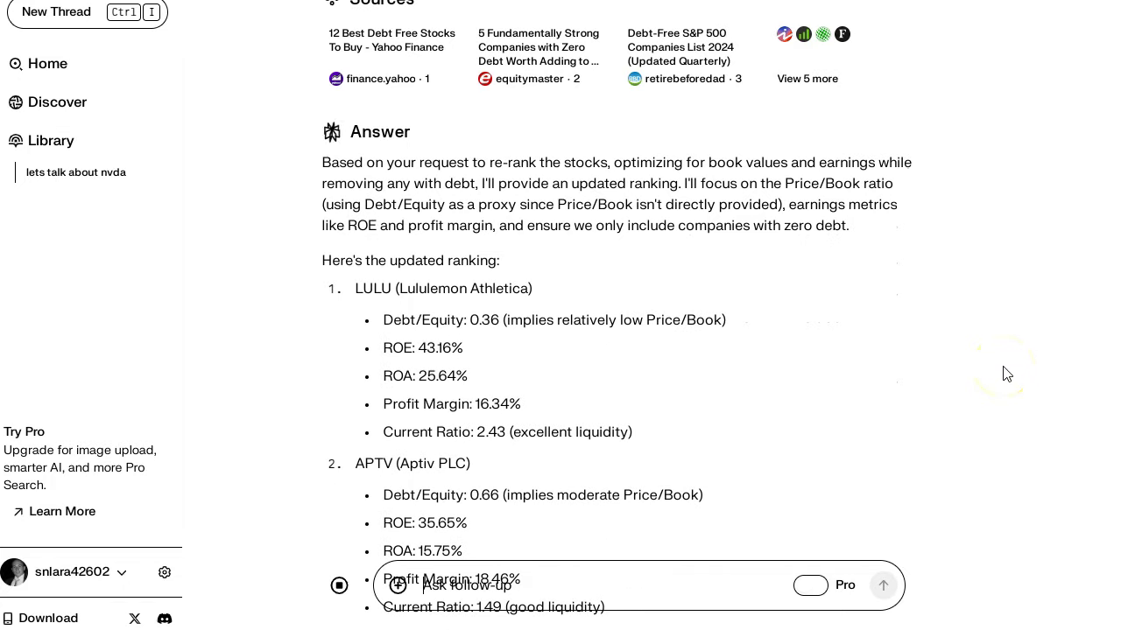
click(1004, 370)
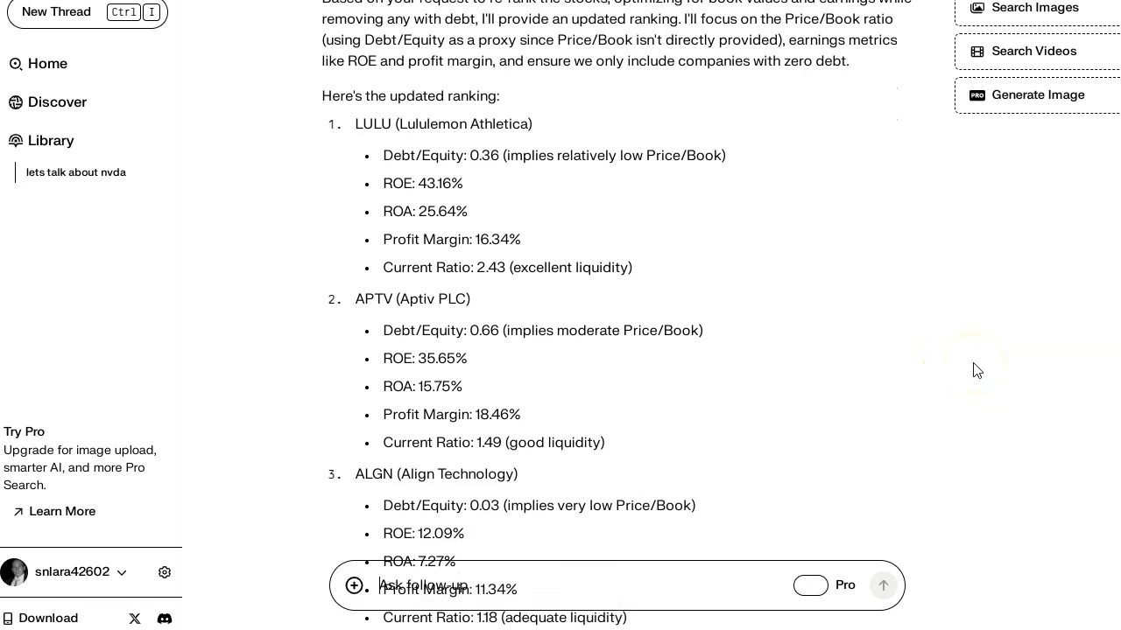
scroll(977, 370, down, 4)
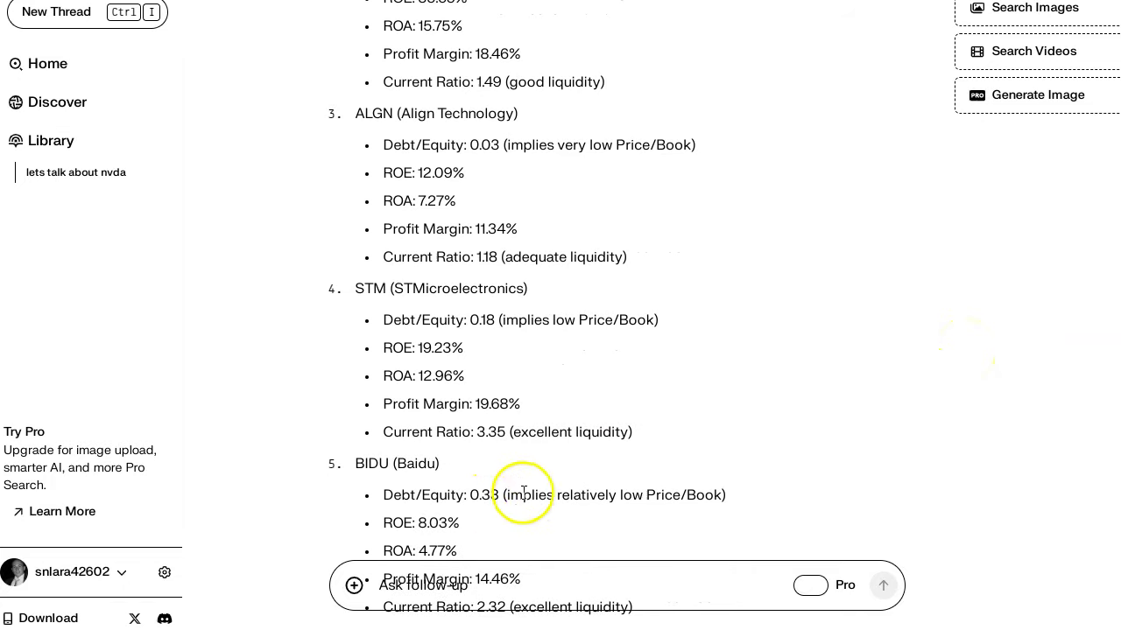
scroll(906, 435, up, 1)
scroll(906, 435, up, 1)
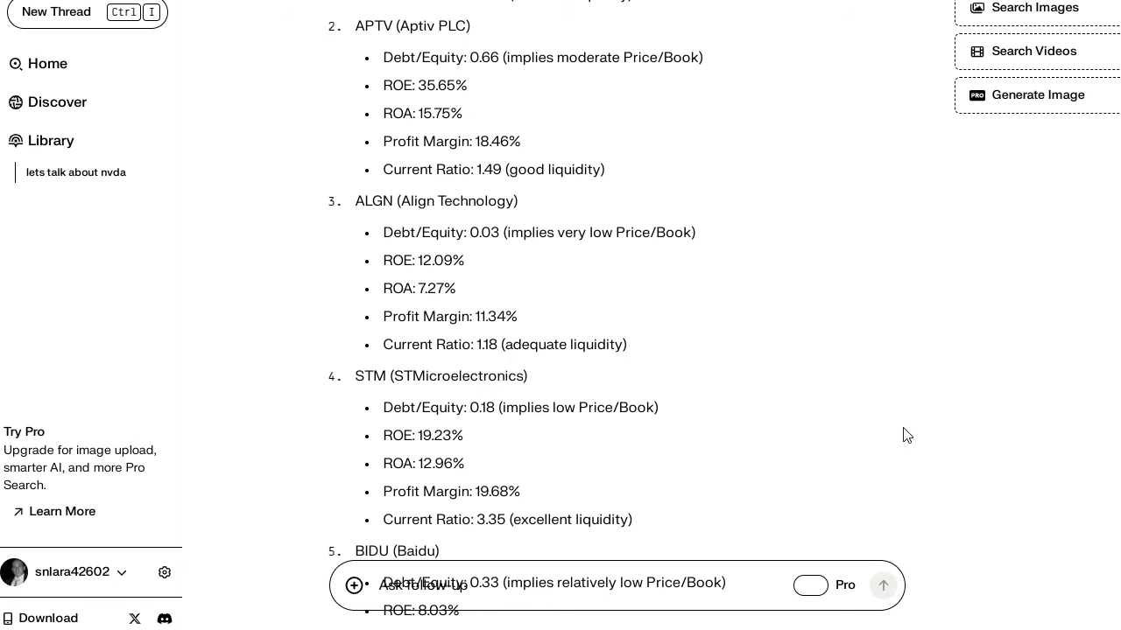
scroll(906, 435, down, 3)
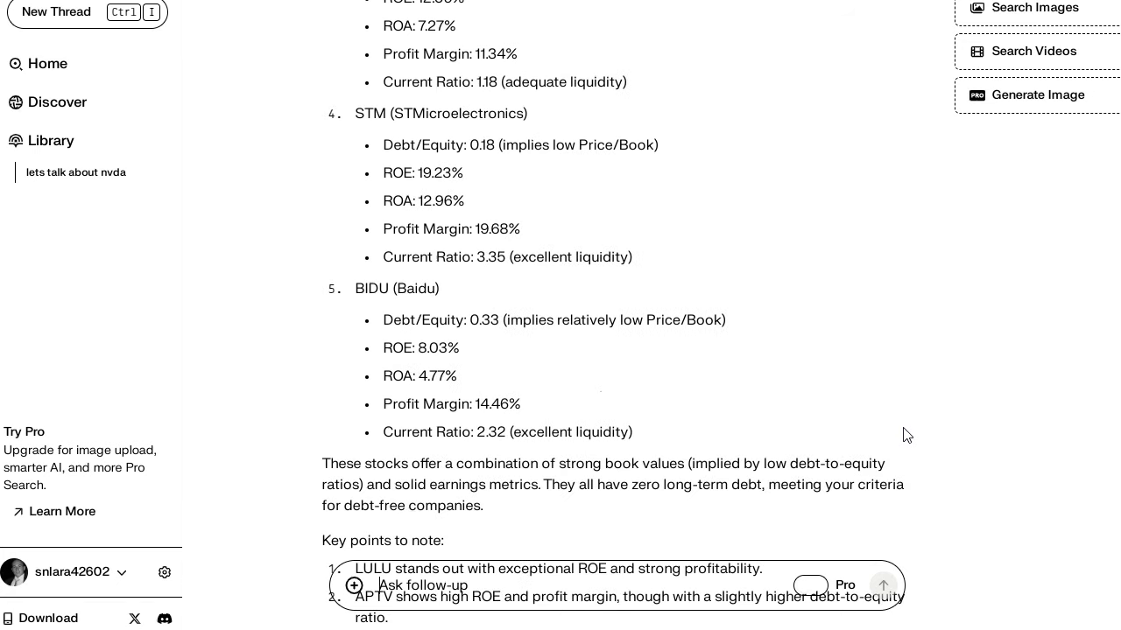
scroll(906, 435, down, 3)
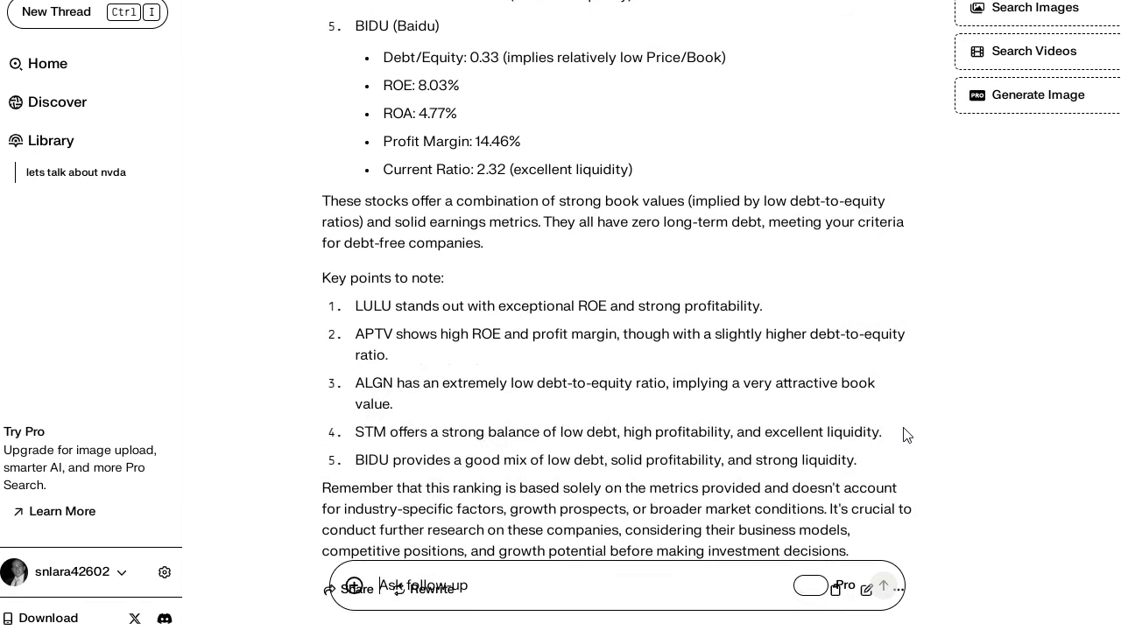
click(775, 204)
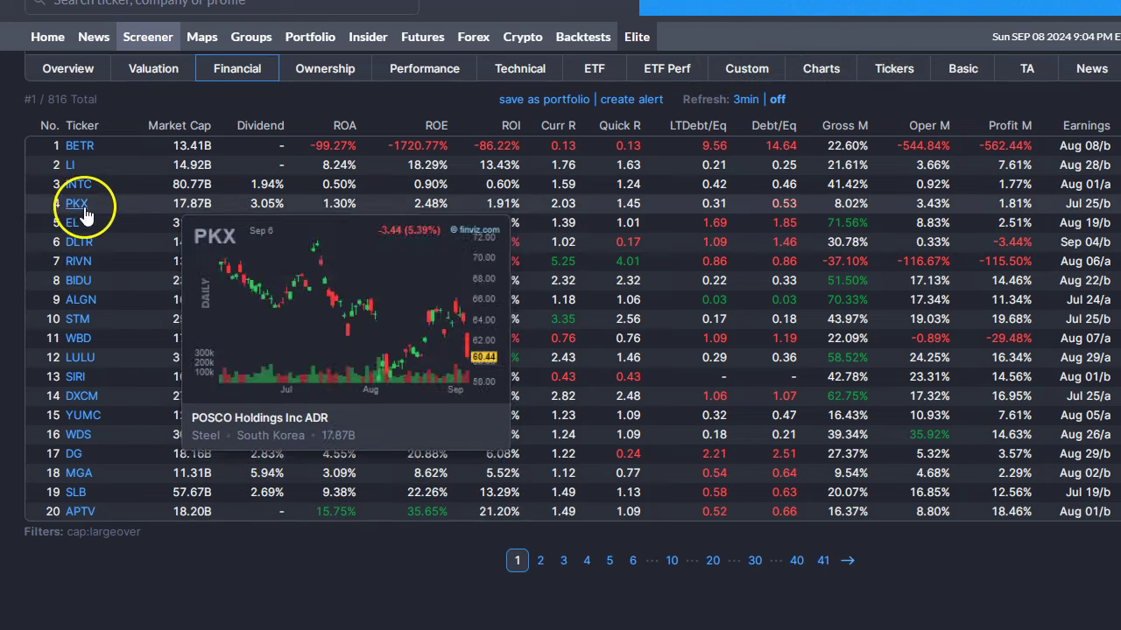
Open Lululemon's Finviz quote page and scroll to its 7.79 P/B and 32.59 book per share
right_click(81, 359)
click(105, 378)
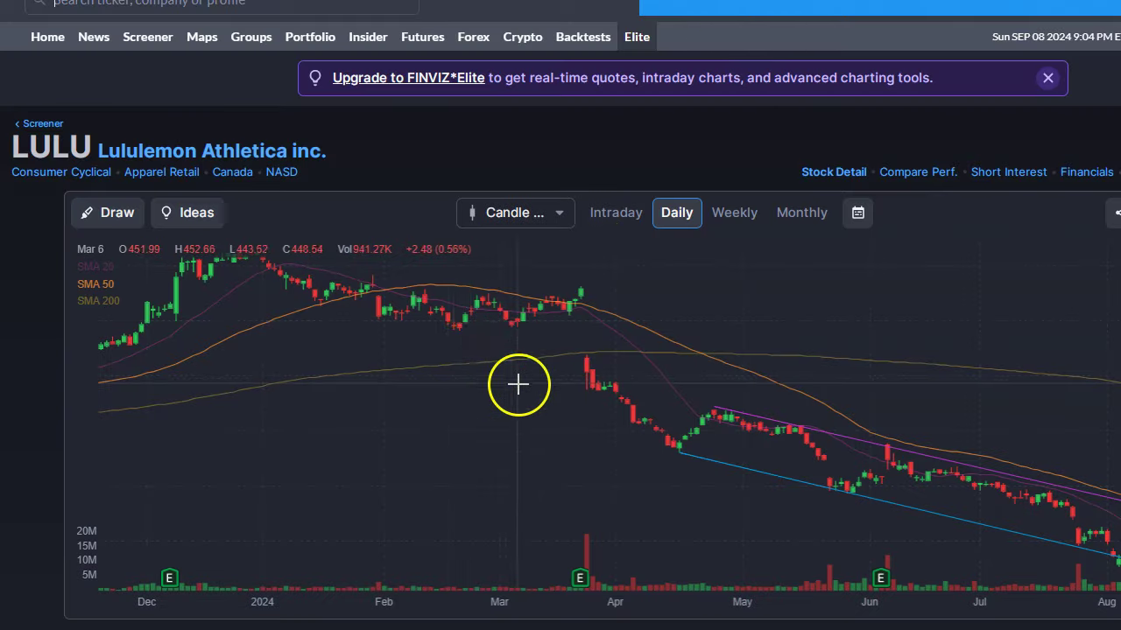
scroll(283, 262, down, 8)
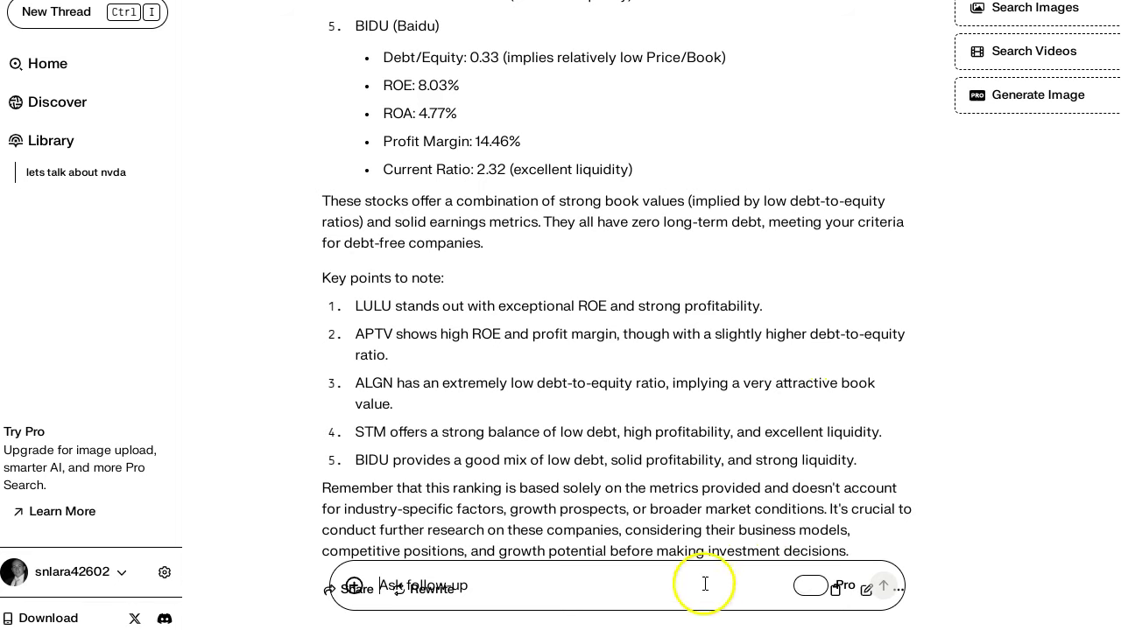
Ask Perplexity to rank the uploaded stocks by price to book, from INTC 0.70 to LULU 7.79
click(691, 586)
text(gi)
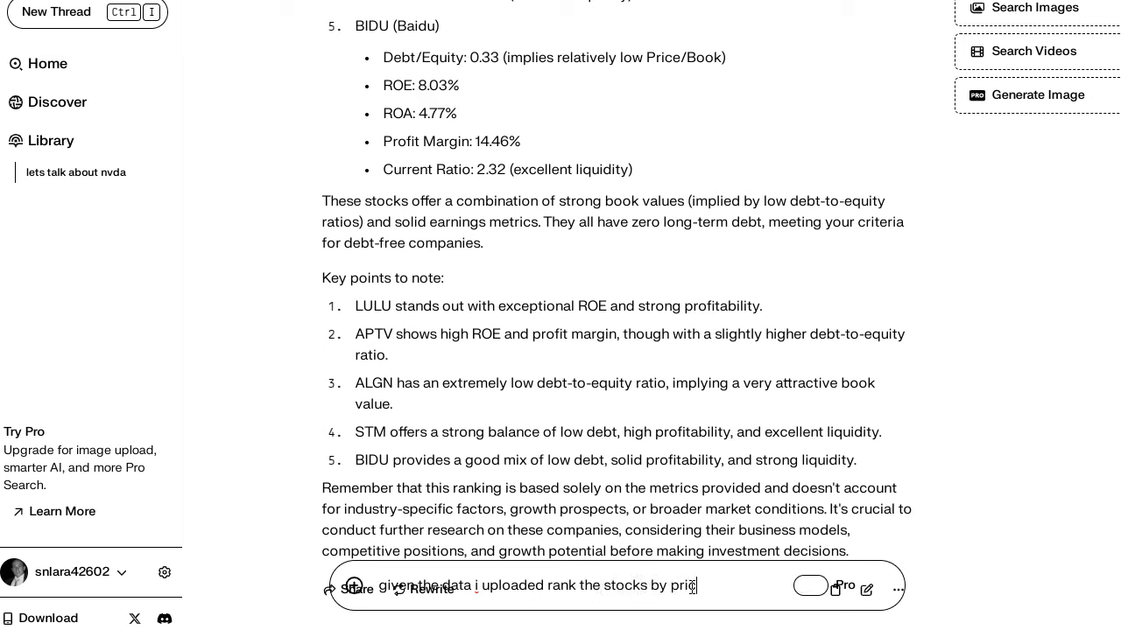
text(e to)
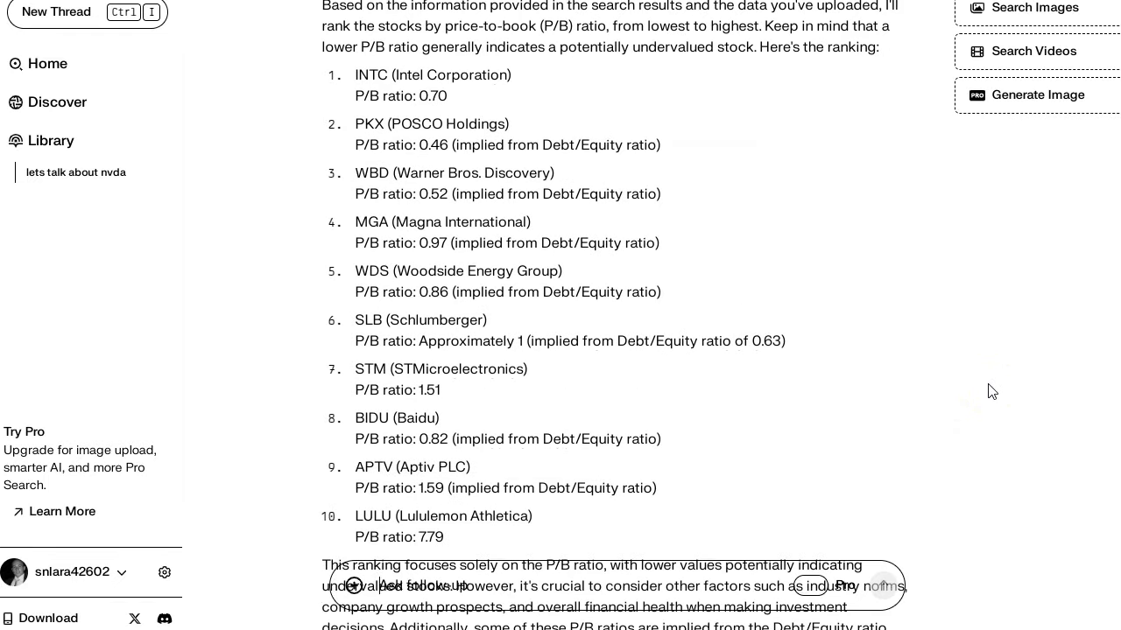
click(1005, 389)
key(alt+Tab)
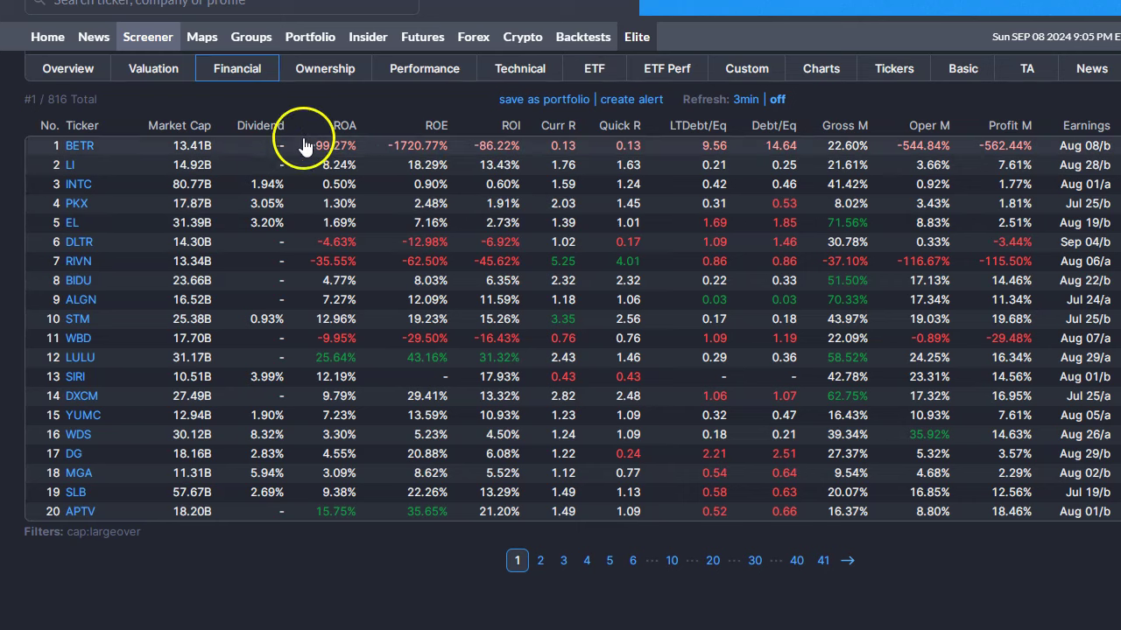
Show the screener's Valuation columns to check P/B figures like INTC 0.70 and LULU 7.79
click(168, 72)
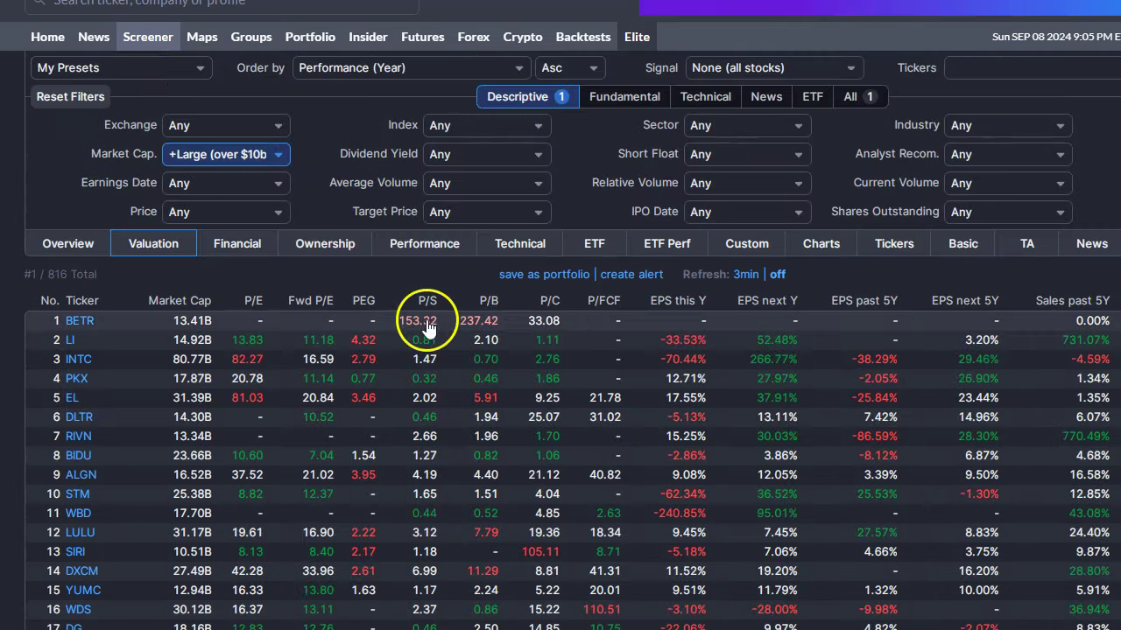
scroll(525, 315, down, 2)
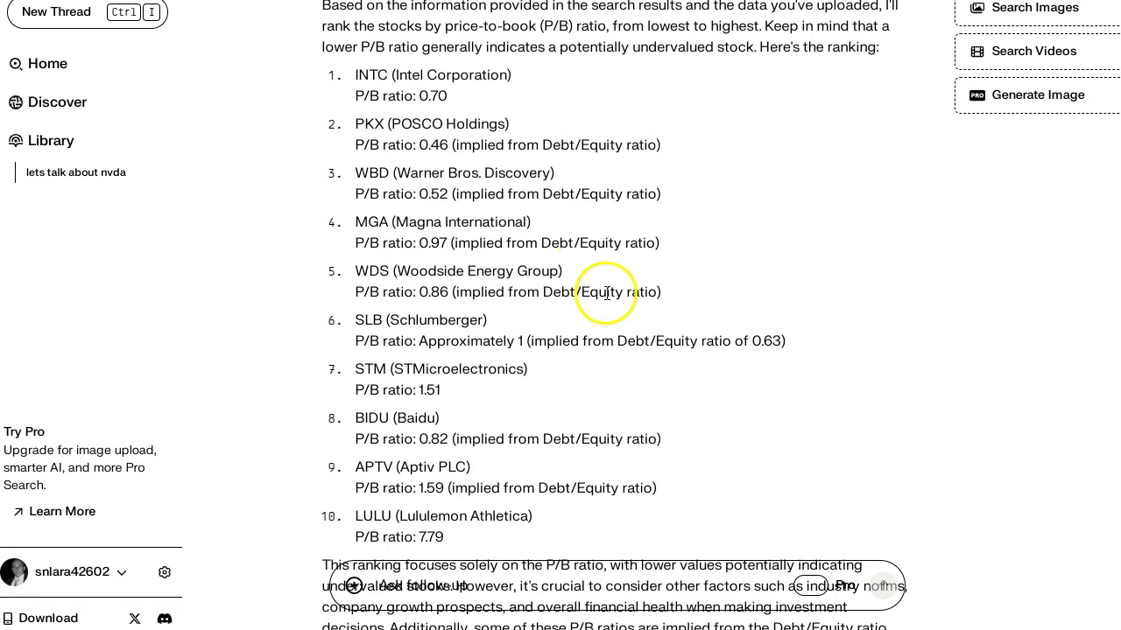
Ask Perplexity to rank all 20 stocks by price-to-book lowest first, PKX 0.46 to BETR 237.42
scroll(600, 290, down, 2)
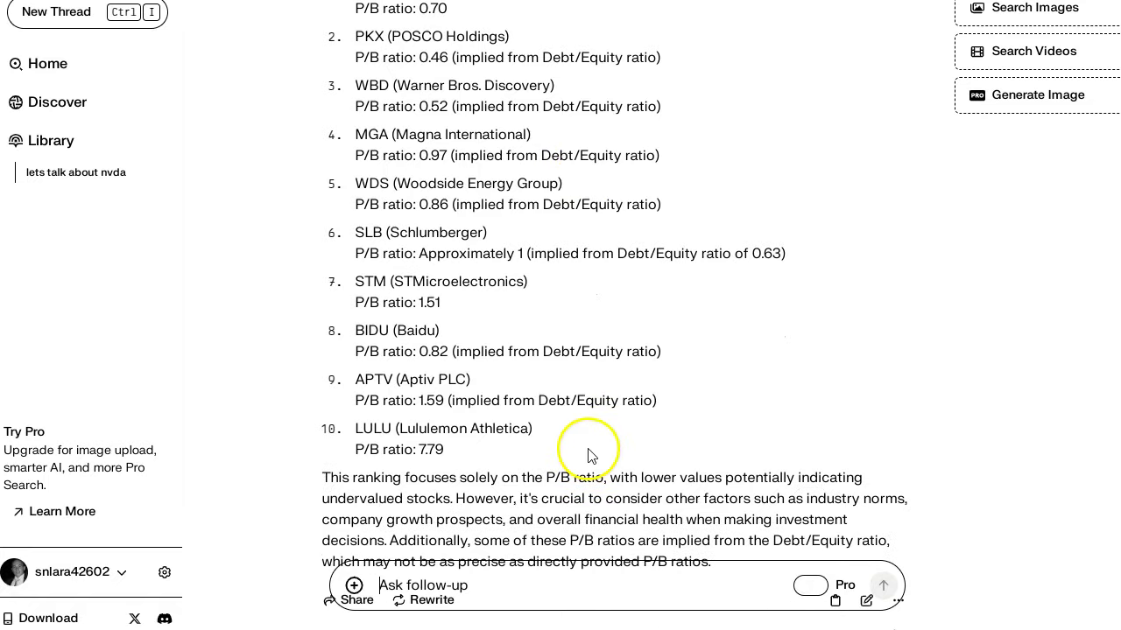
click(578, 585)
text(ta)
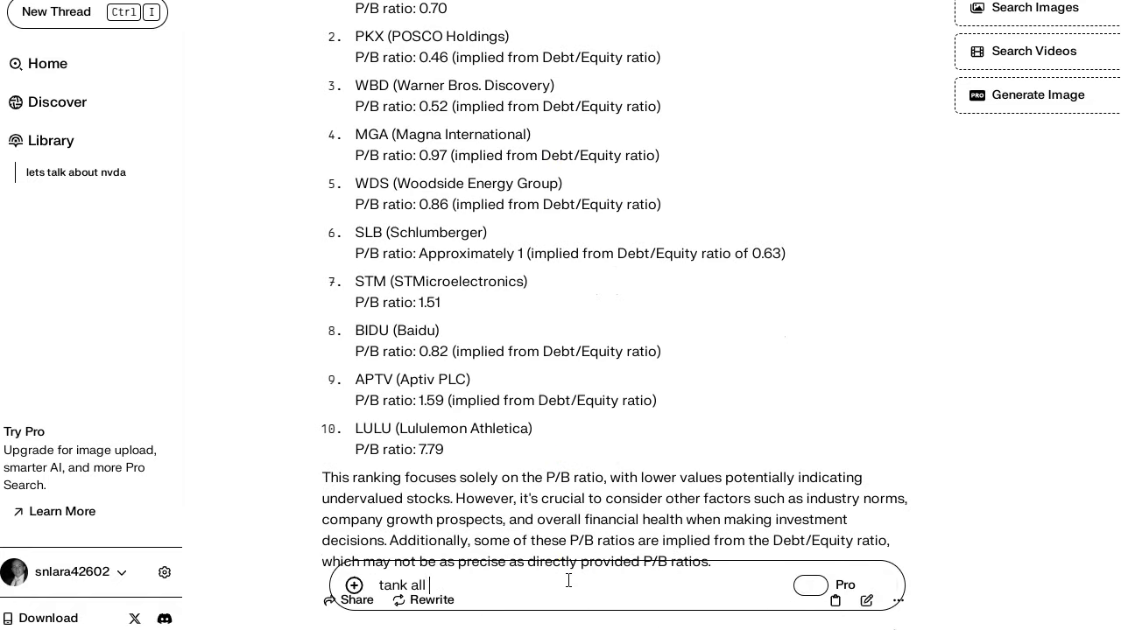
text(nk all)
key(BackSpace)
key(BackSpace)
key(BackSpace)
key(BackSpace)
key(BackSpace)
key(BackSpace)
key(BackSpace)
key(BackSpace)
key(BackSpace)
text(ran)
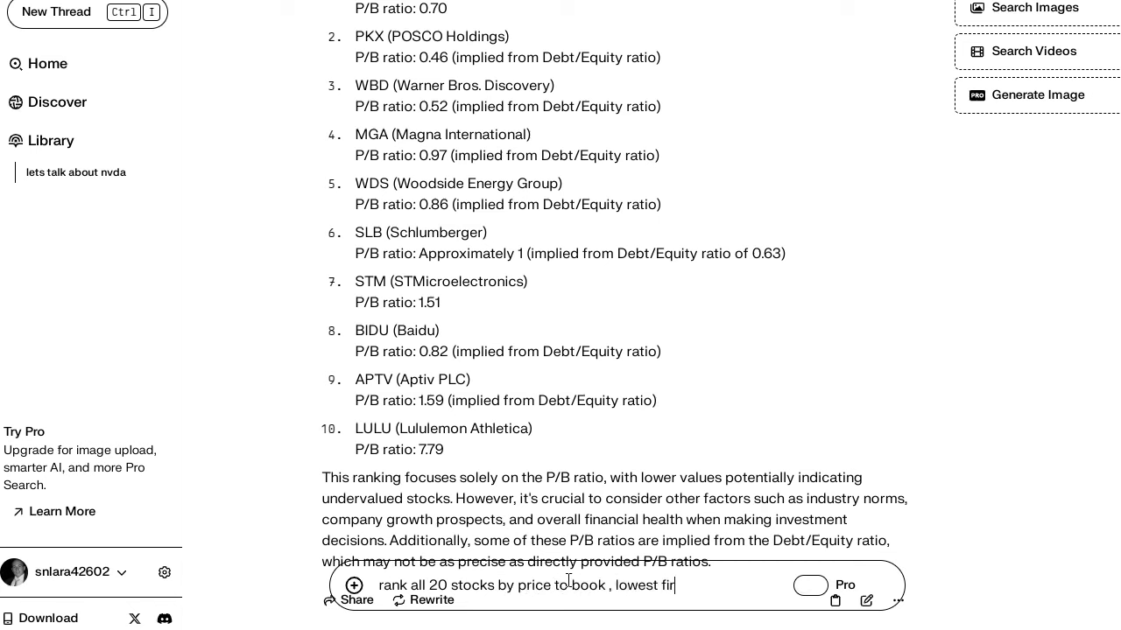
key(Return)
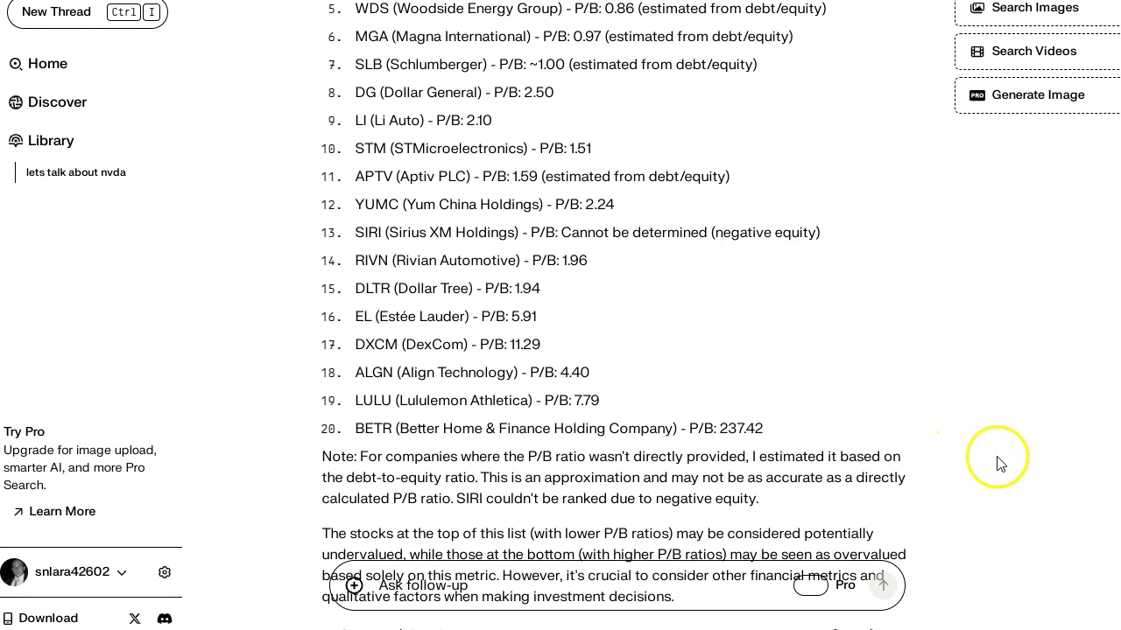
scroll(1003, 464, up, 2)
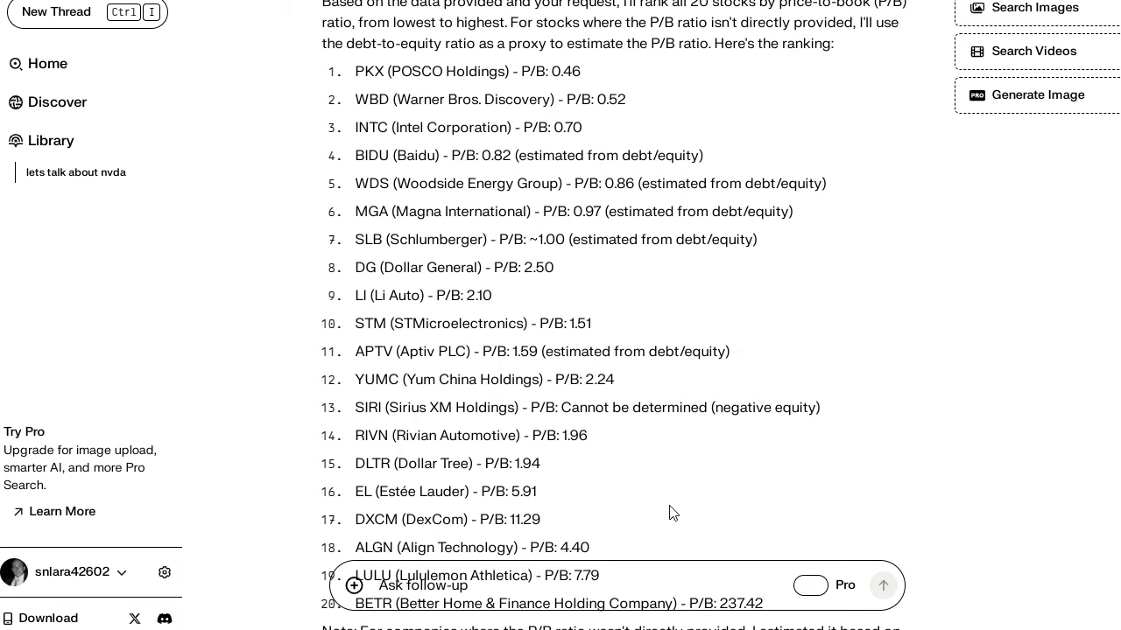
Ask Perplexity to remove stocks with debt-to-equity over 1, leaving ten from PKX to ALGN
click(674, 582)
text(remov)
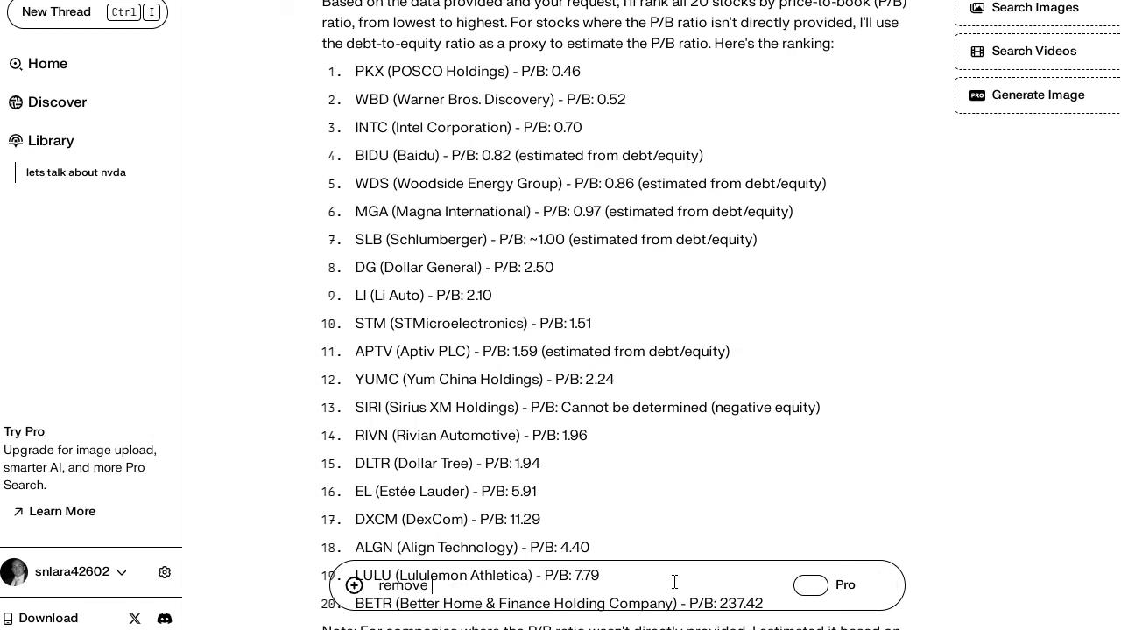
text(e)
scroll(807, 542, down, 7)
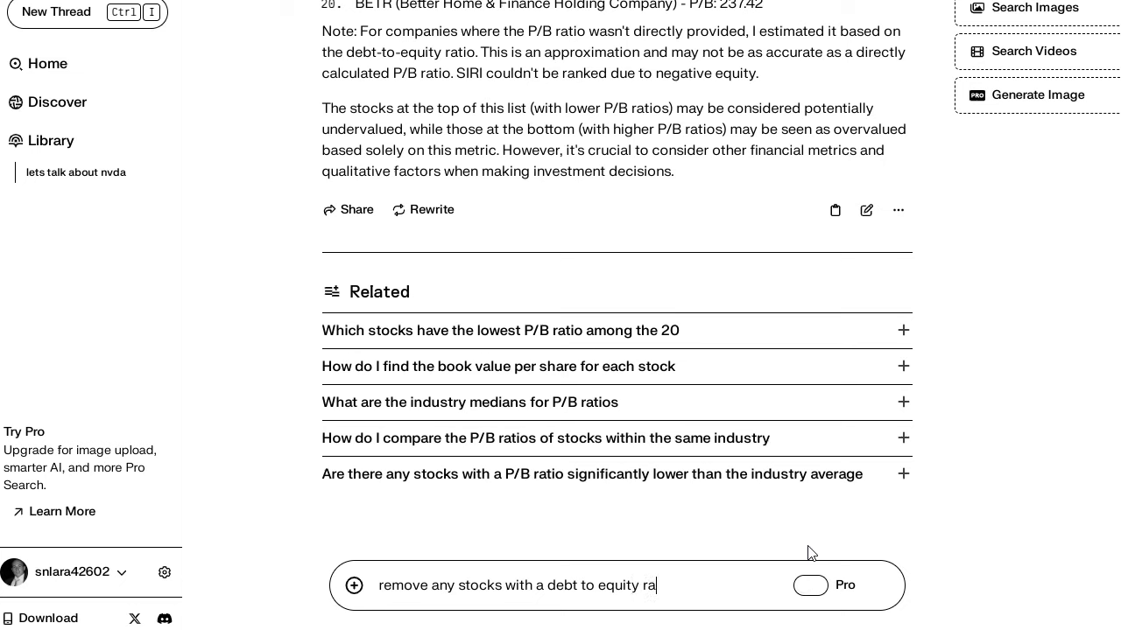
text(er 1)
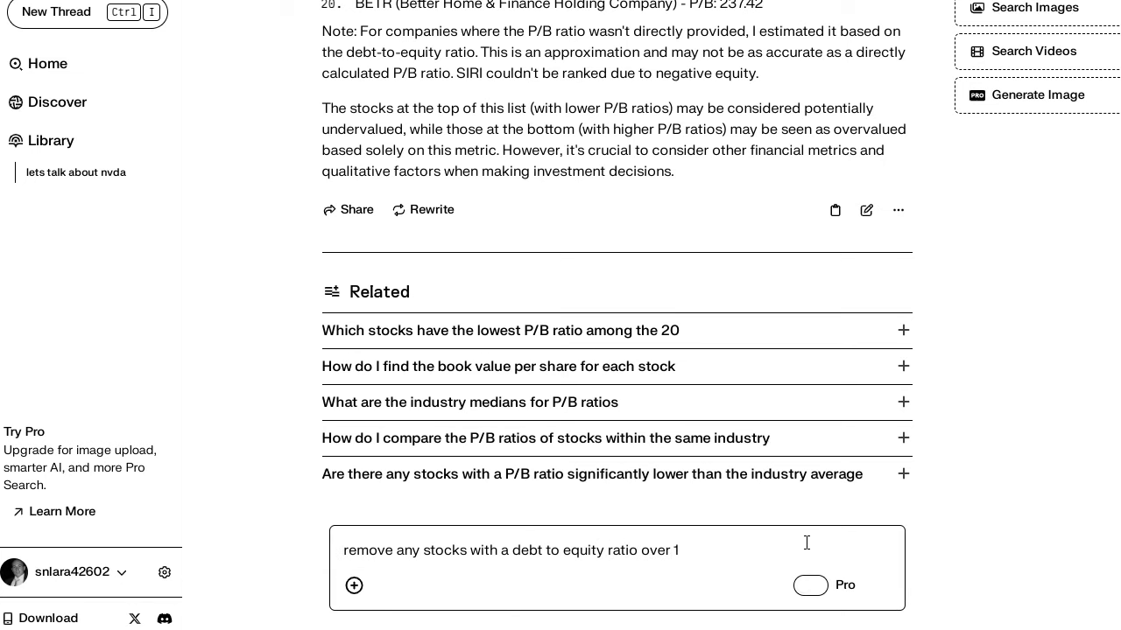
key(Return)
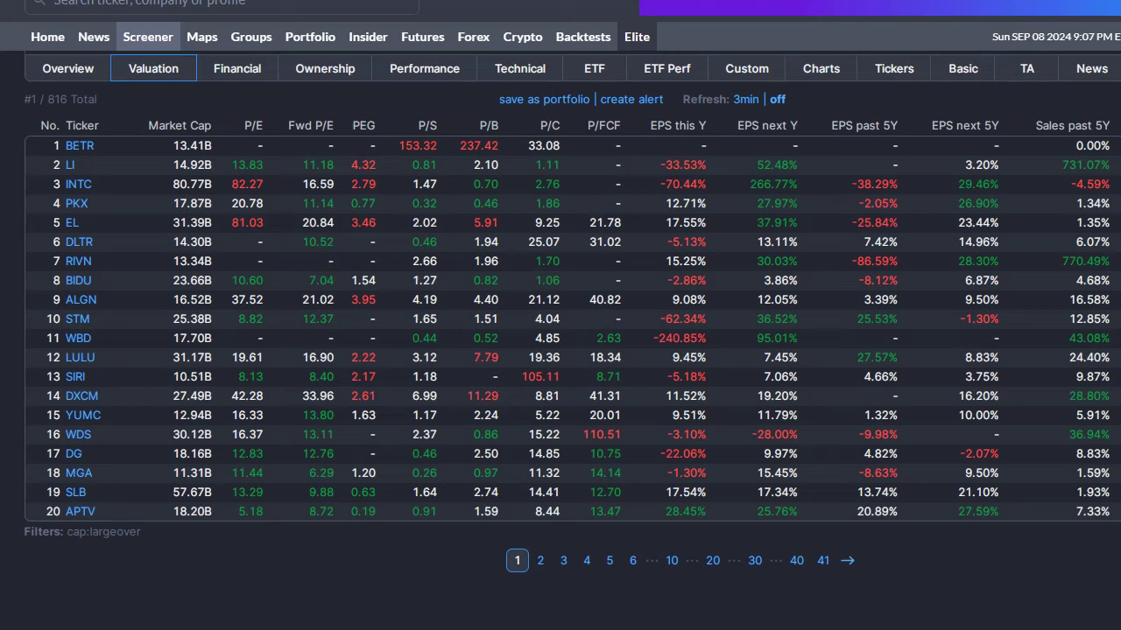
Show the screener's Financial columns to compare Debt/Eq, such as BETR 14.64 and ALGN 0.03
click(248, 70)
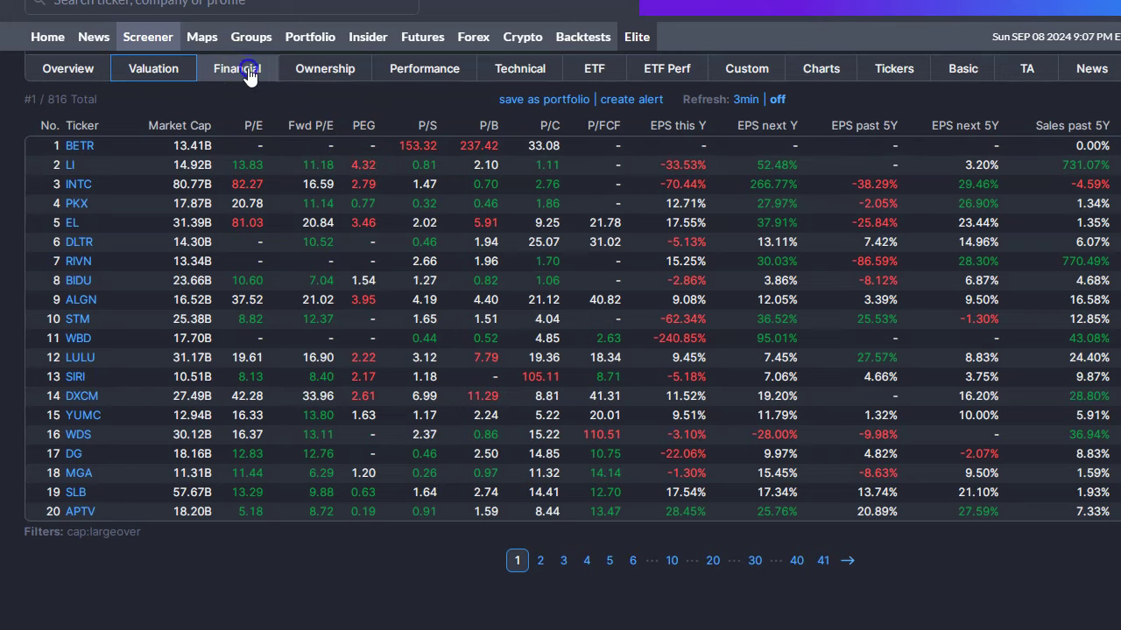
scroll(678, 295, down, 1)
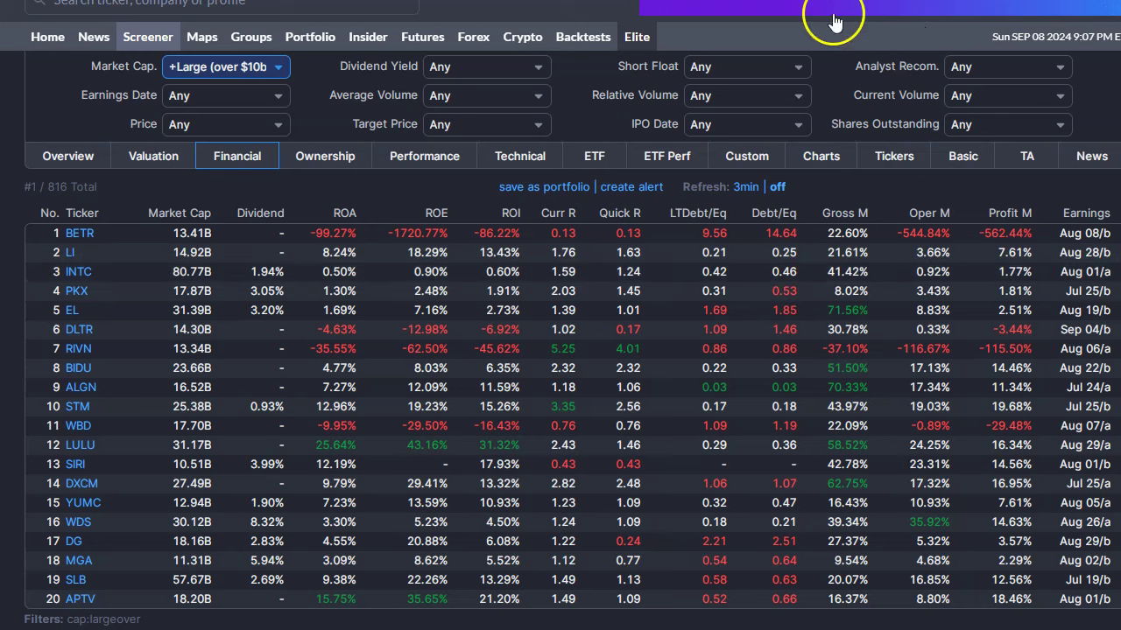
Display P/E, Fwd P/E, PEG and P/B columns for the 816 large-cap screener results
key(ctrl+Tab)
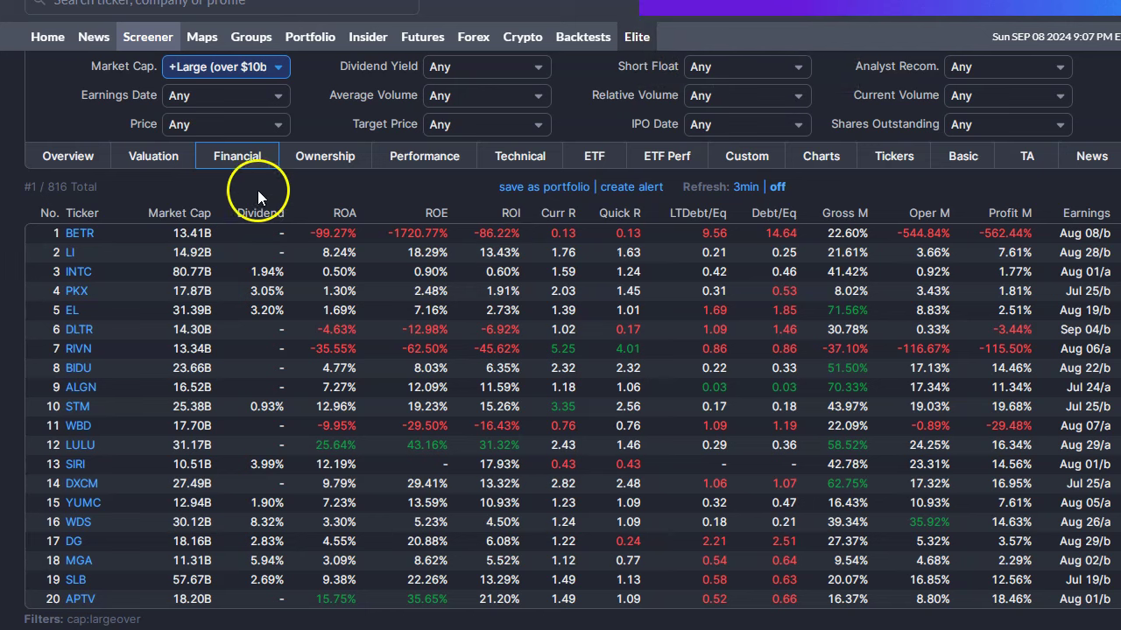
click(165, 157)
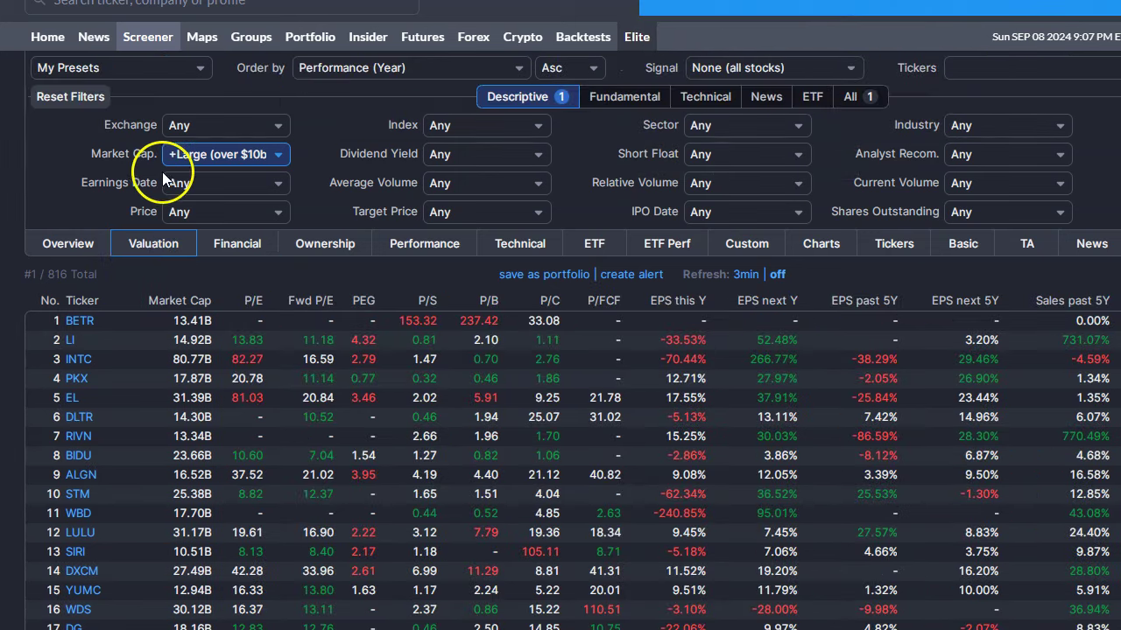
scroll(492, 350, down, 1)
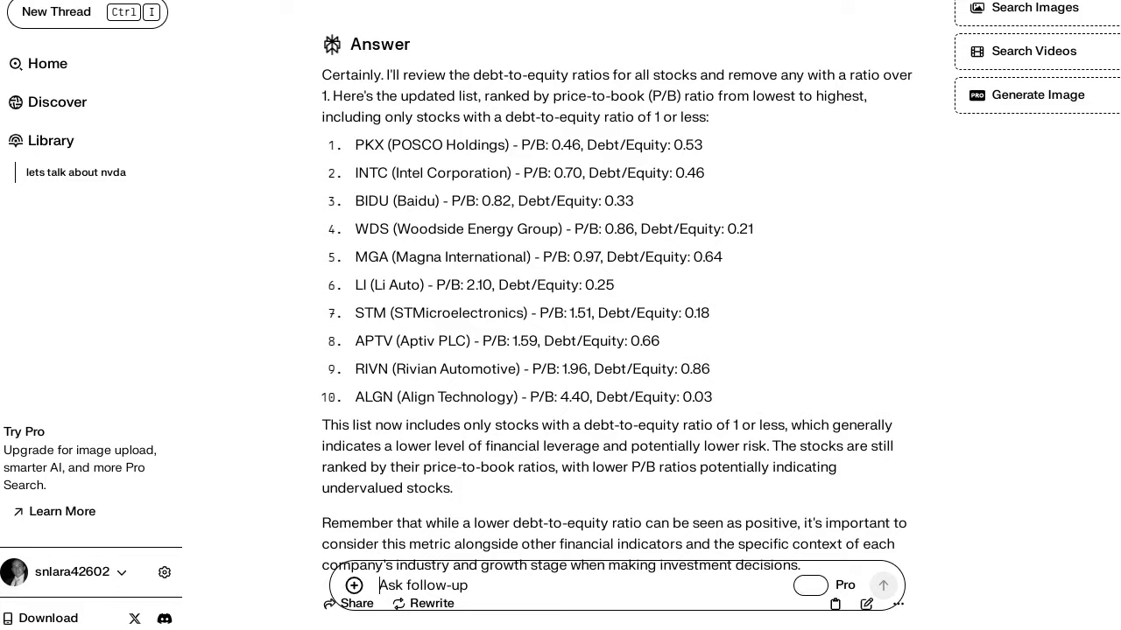
Ask Perplexity to remove stocks with forward P/E above 20, leaving PKX, INTC, BIDU, MGA, LI, STM
text(remove any stock with a forward pe higher than 20)
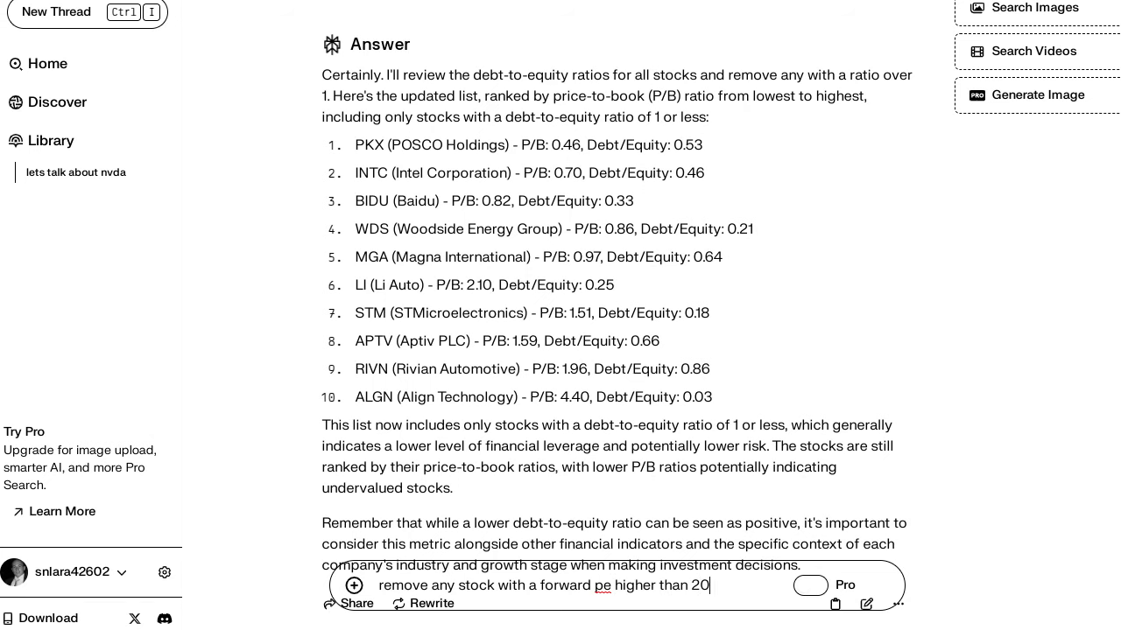
key(Return)
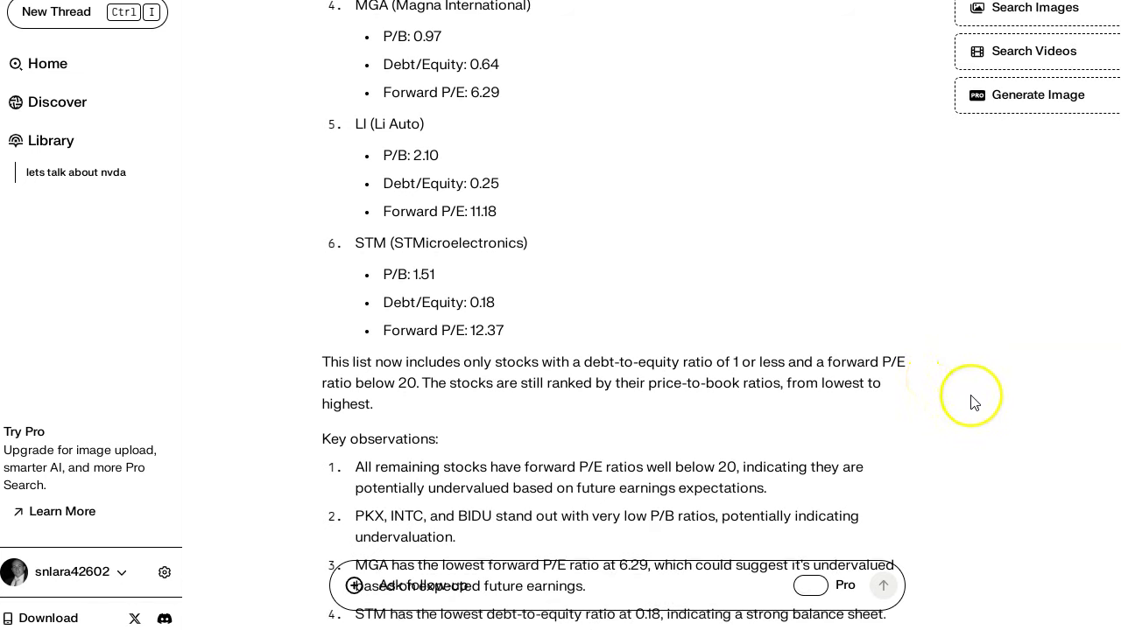
scroll(993, 410, up, 1)
scroll(996, 410, up, 1)
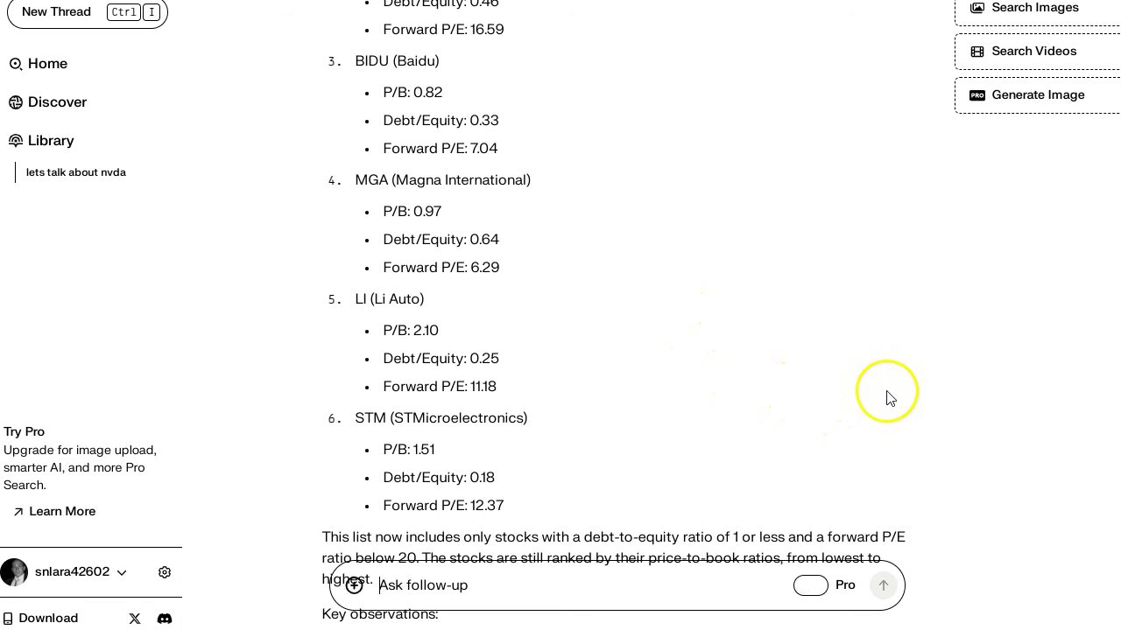
scroll(913, 396, up, 3)
scroll(913, 398, up, 2)
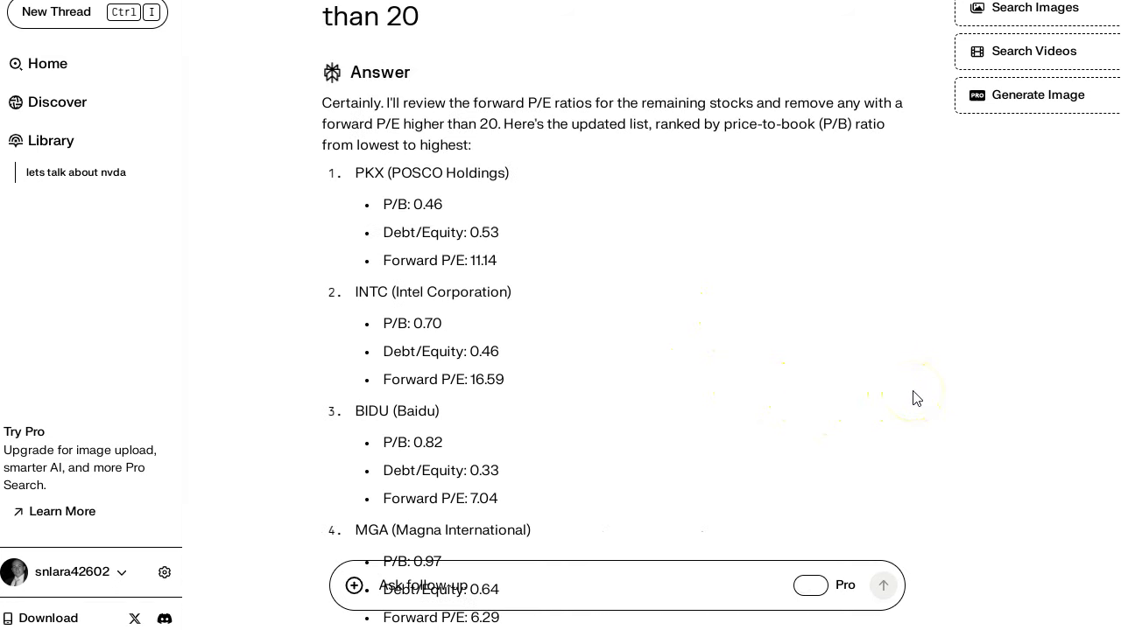
scroll(913, 398, down, 3)
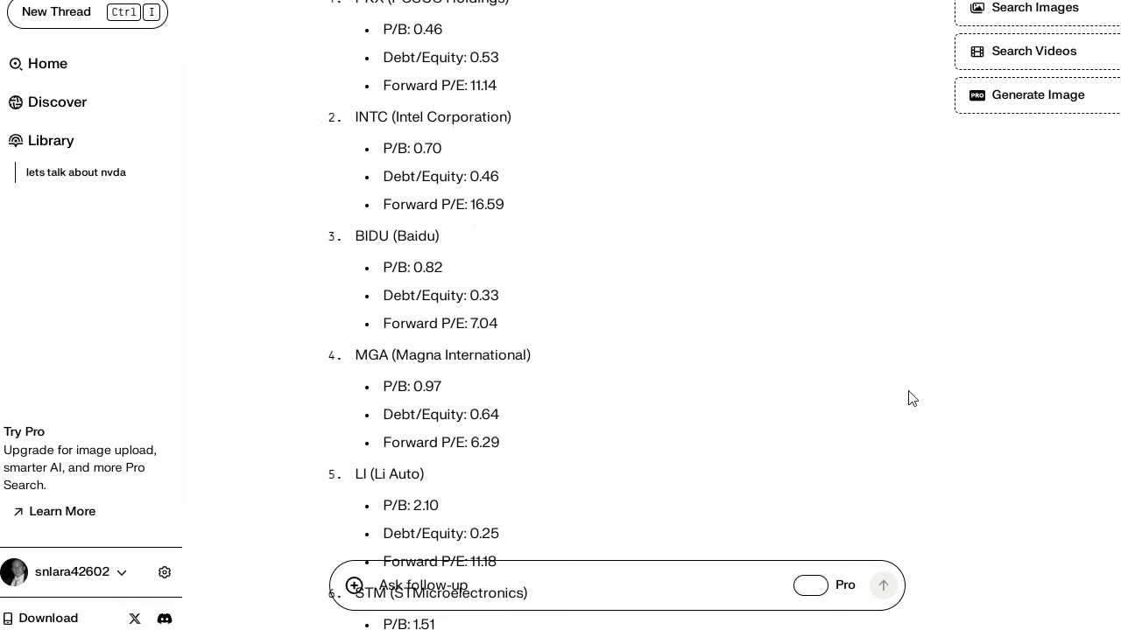
scroll(909, 399, down, 2)
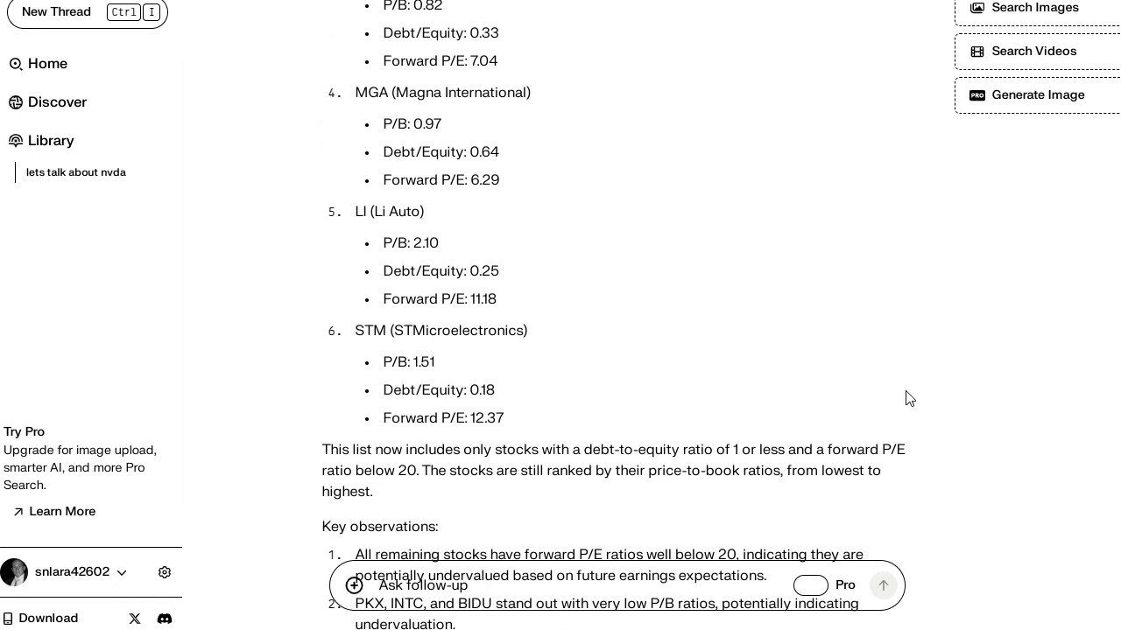
scroll(909, 398, down, 2)
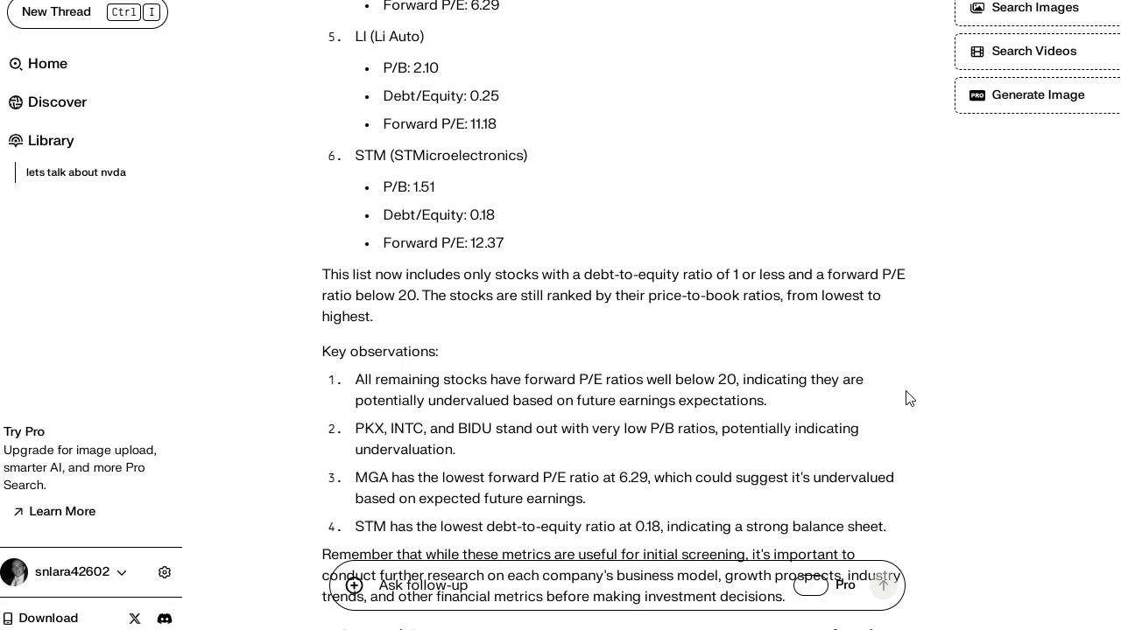
scroll(909, 398, down, 1)
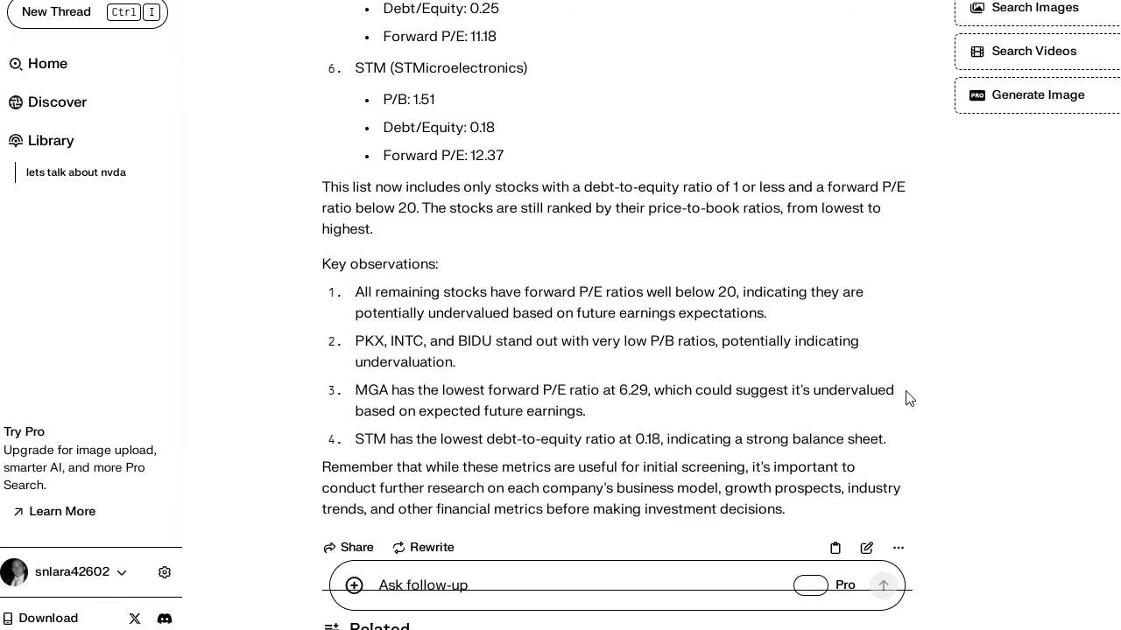
scroll(907, 368, up, 4)
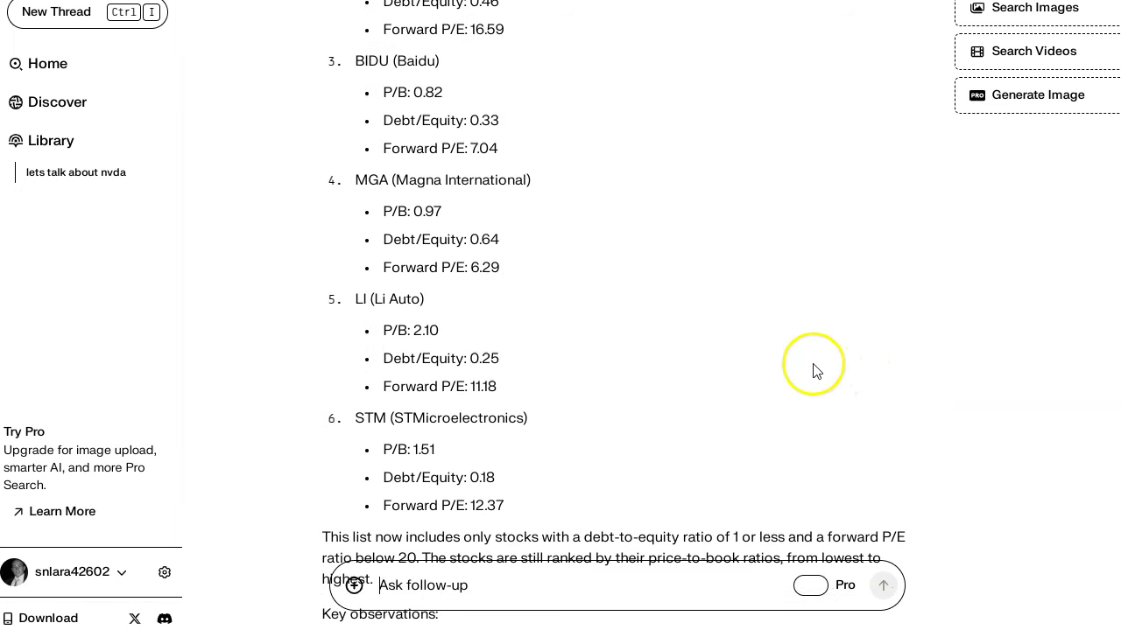
scroll(698, 412, down, 2)
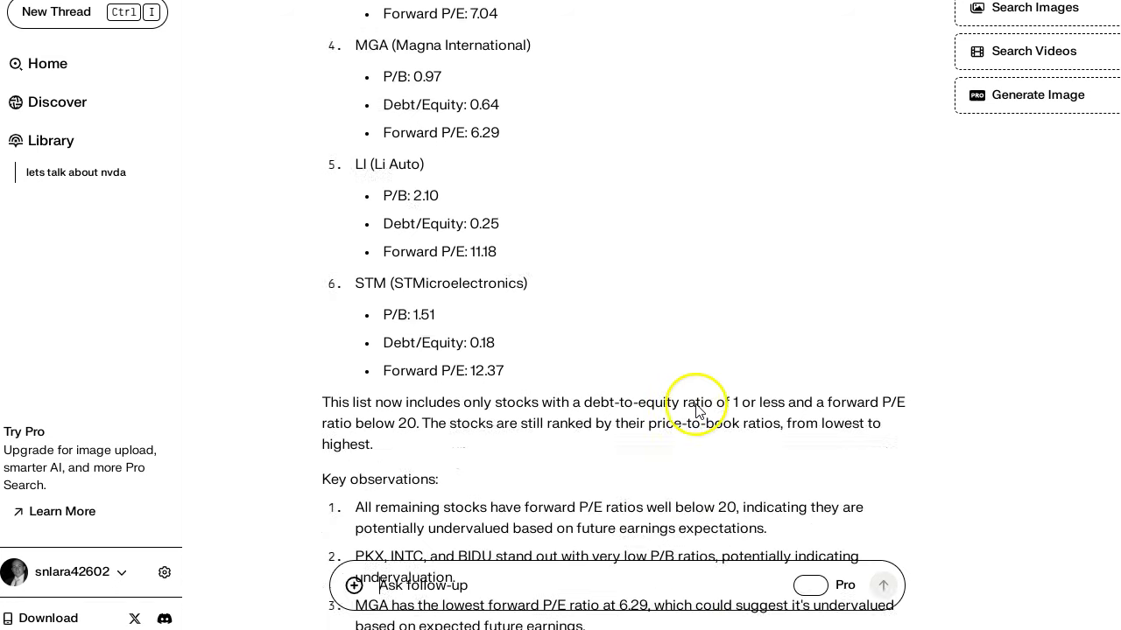
scroll(698, 412, down, 2)
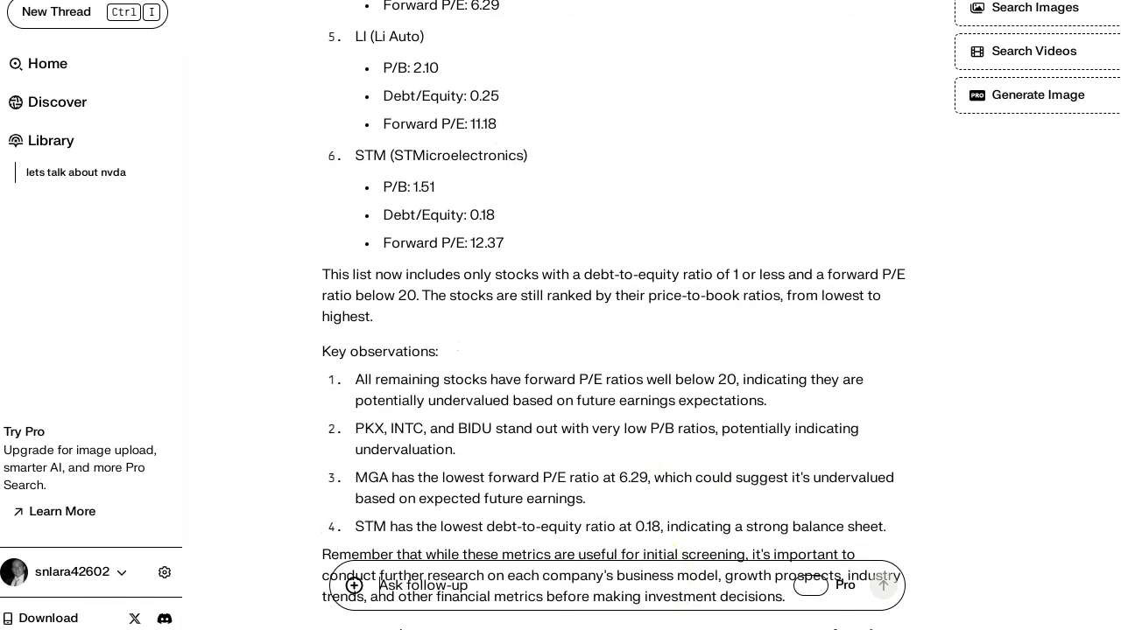
scroll(671, 555, down, 5)
Ask Perplexity to rank these stocks by highest growth potential, high growth first
click(651, 595)
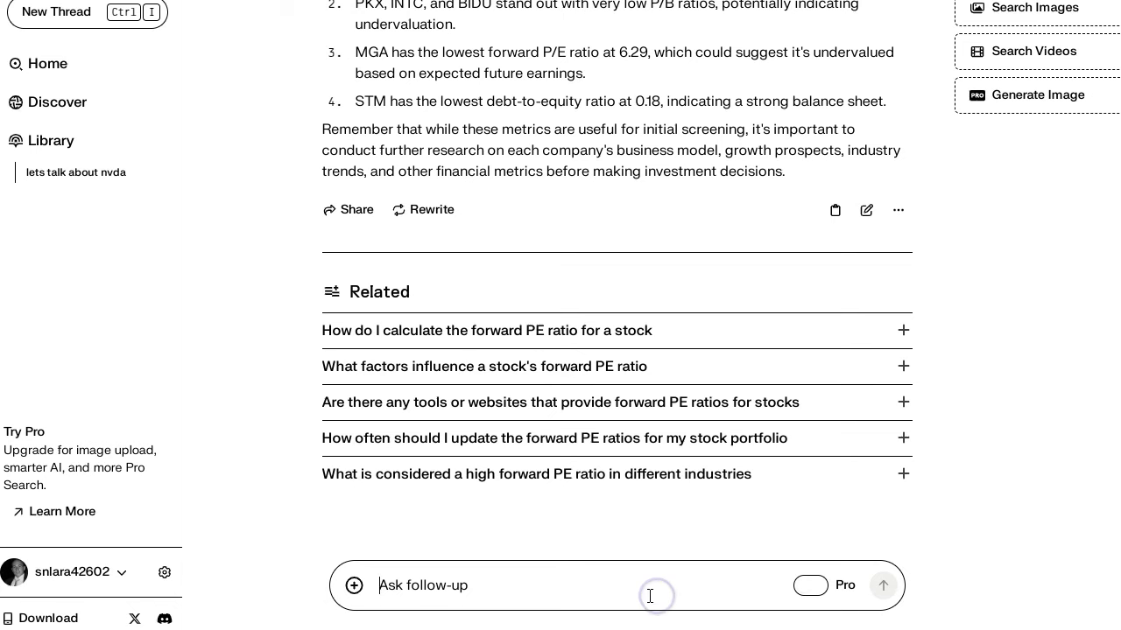
text(ra)
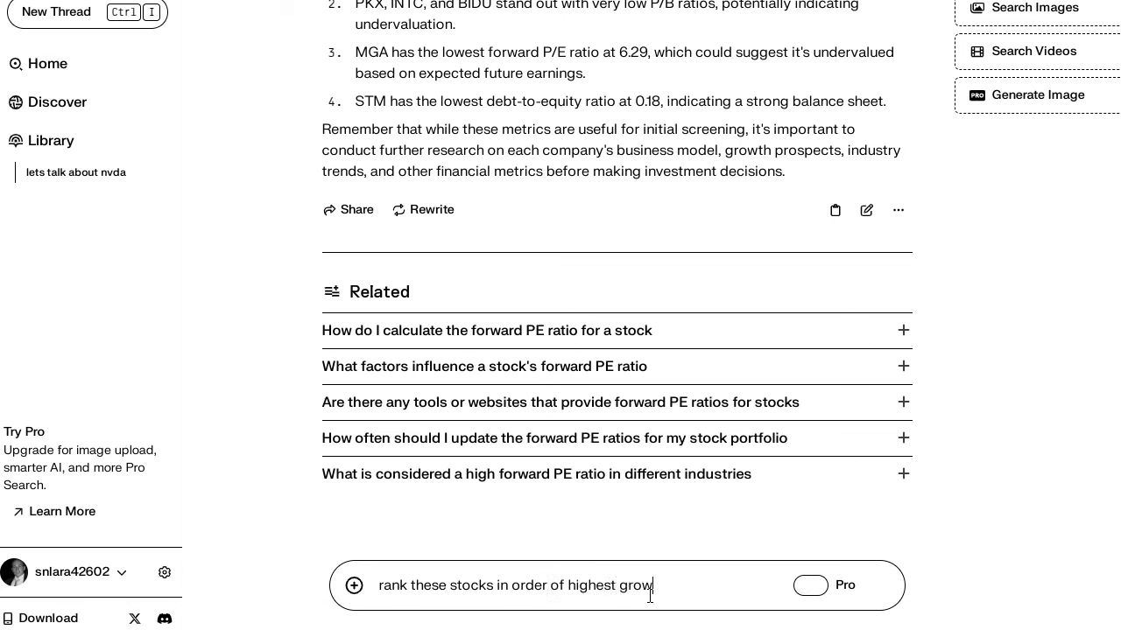
text(otetn)
key(BackSpace)
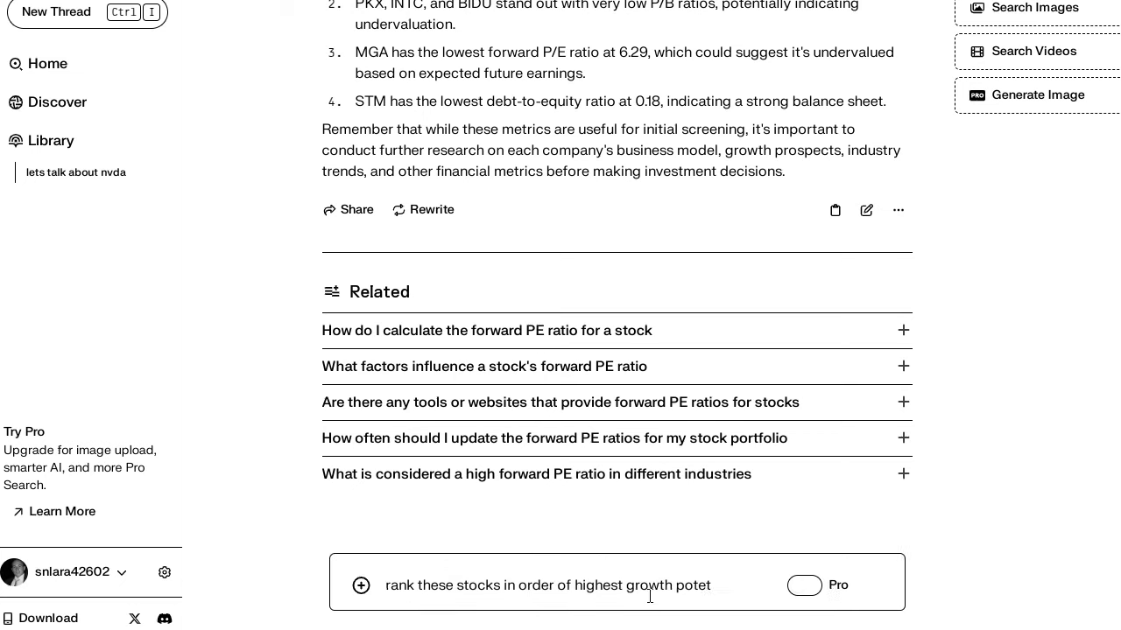
text(ntial, high growth fi)
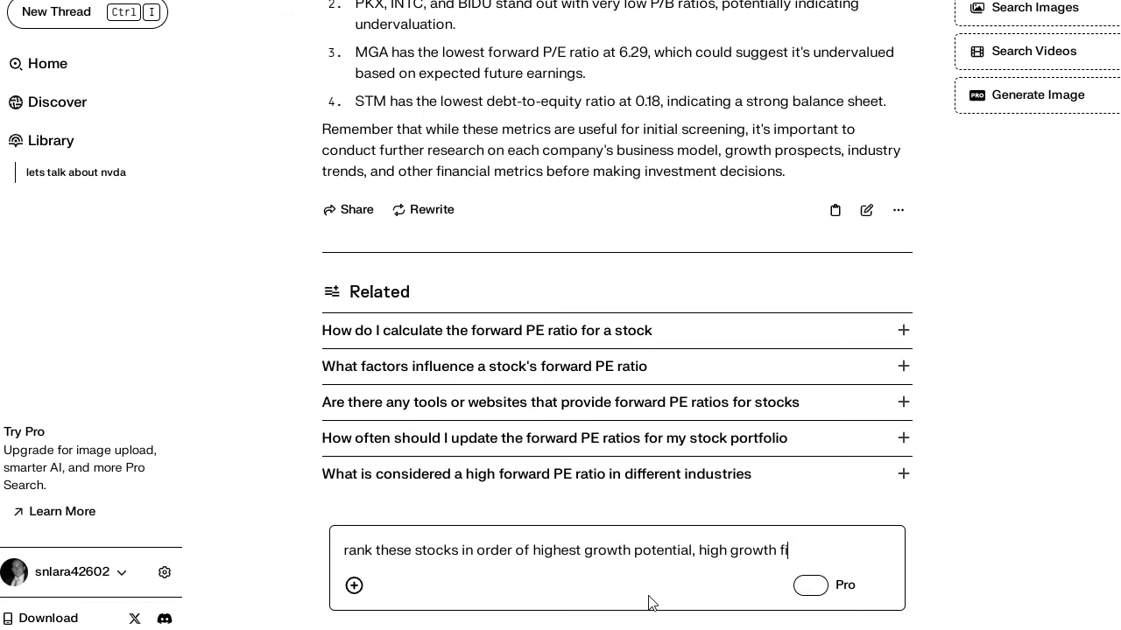
text(rst)
key(Return)
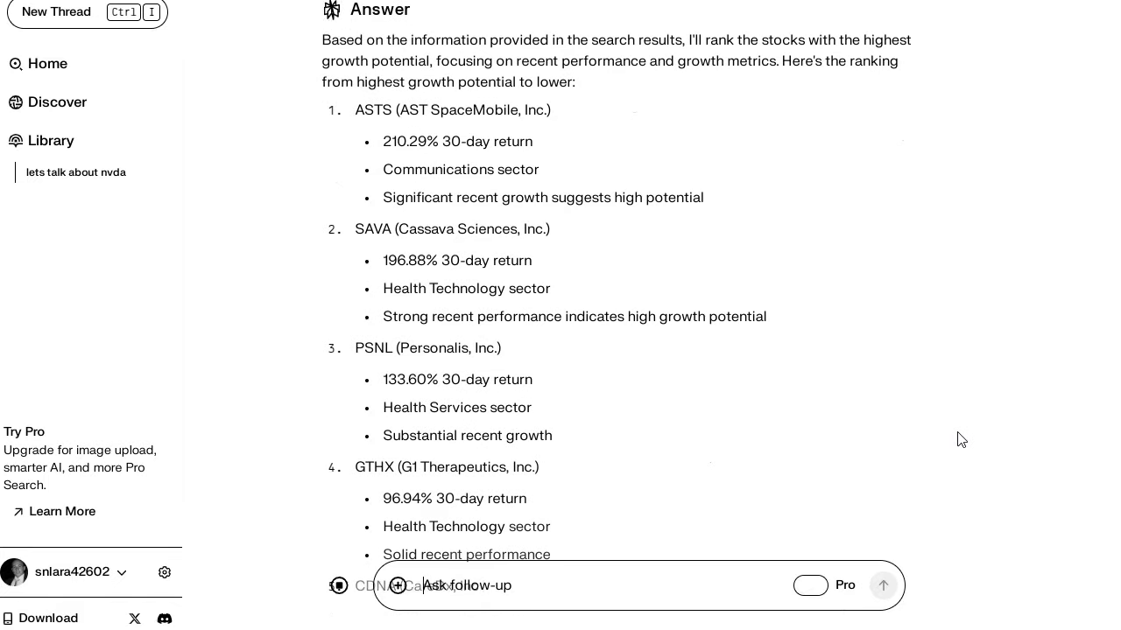
Start another follow-up, then scroll back up to the earlier forward P/E question
click(711, 584)
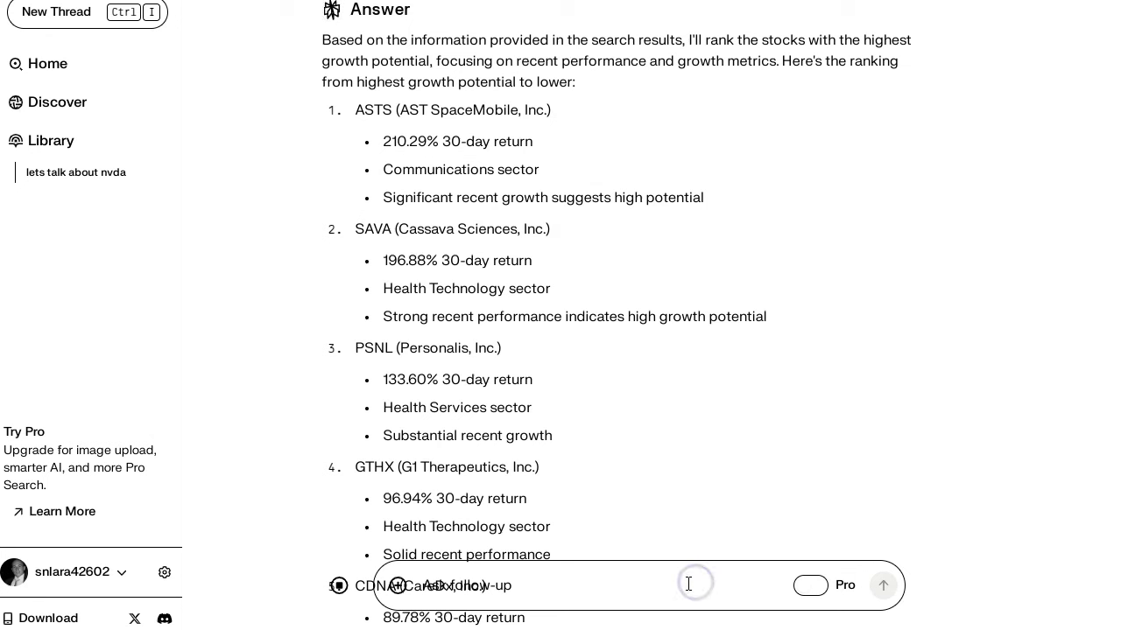
text(re)
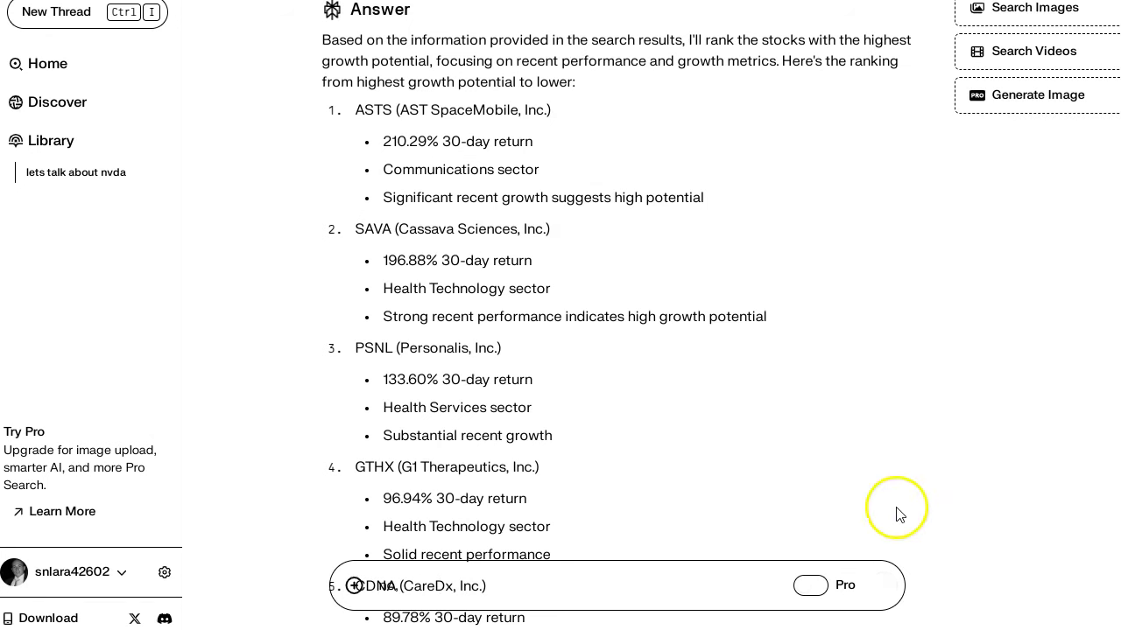
scroll(939, 483, down, 5)
scroll(938, 483, down, 5)
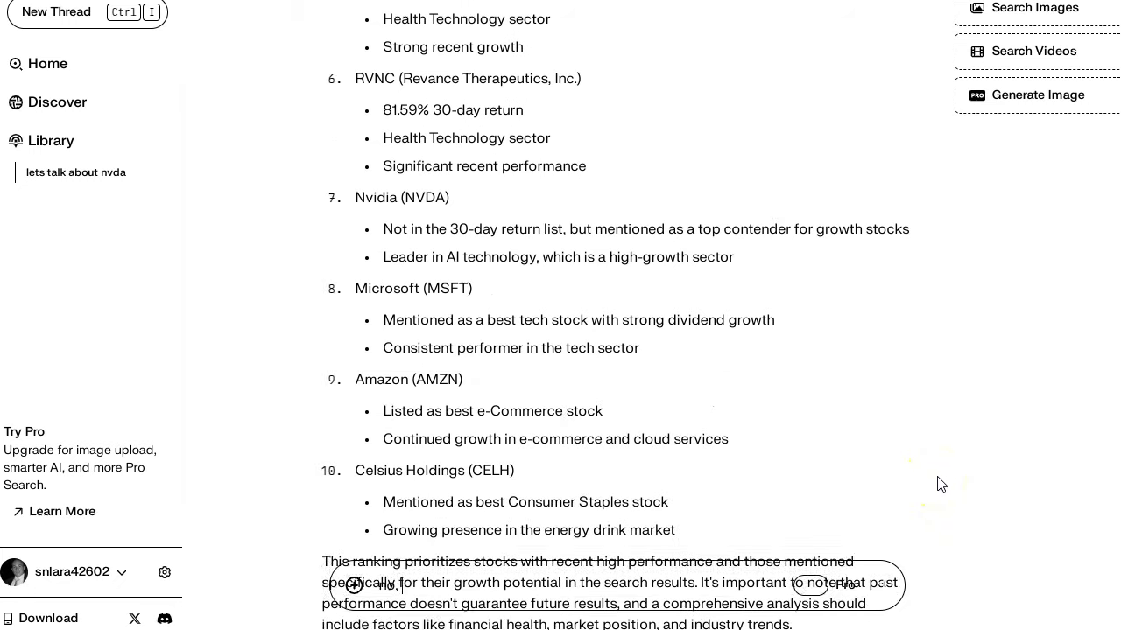
scroll(986, 479, up, 12)
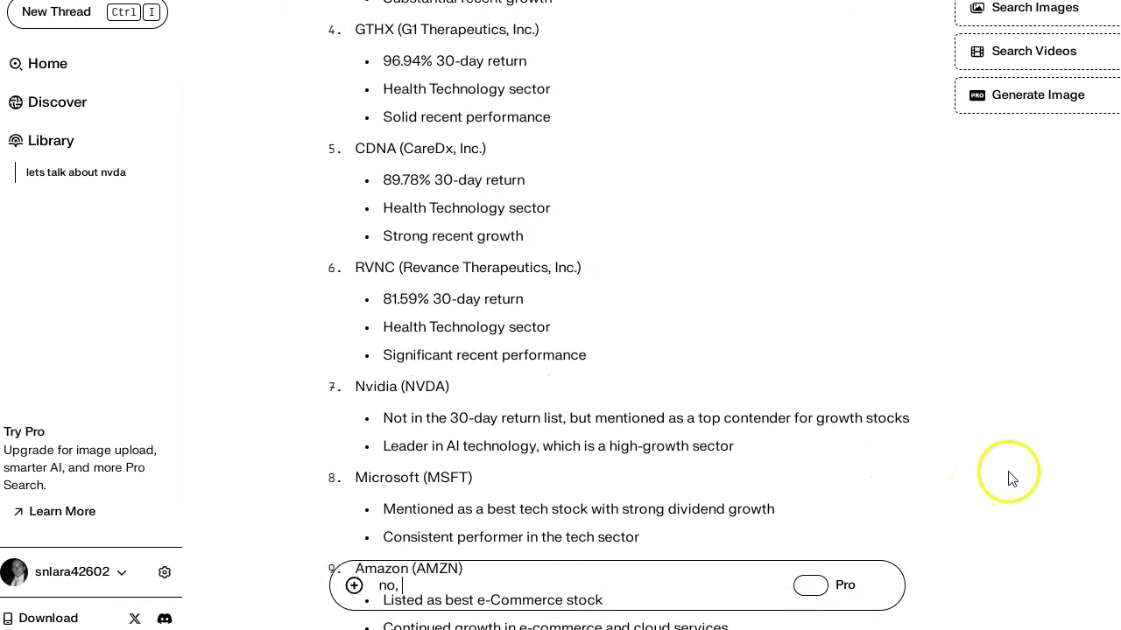
scroll(976, 482, up, 4)
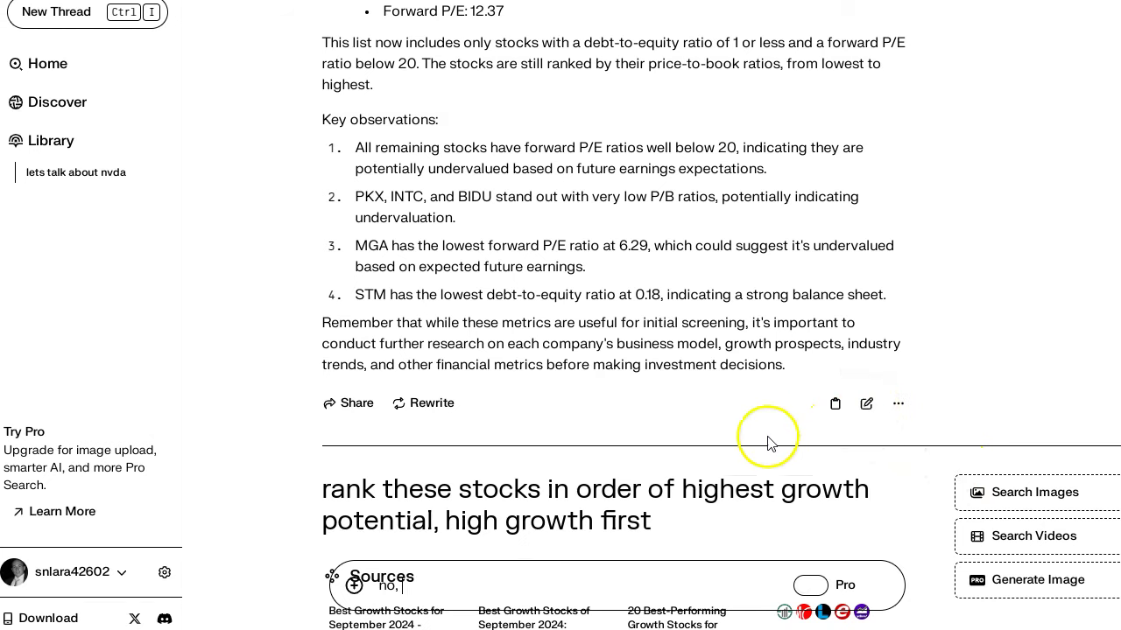
scroll(726, 452, up, 7)
scroll(723, 453, down, 5)
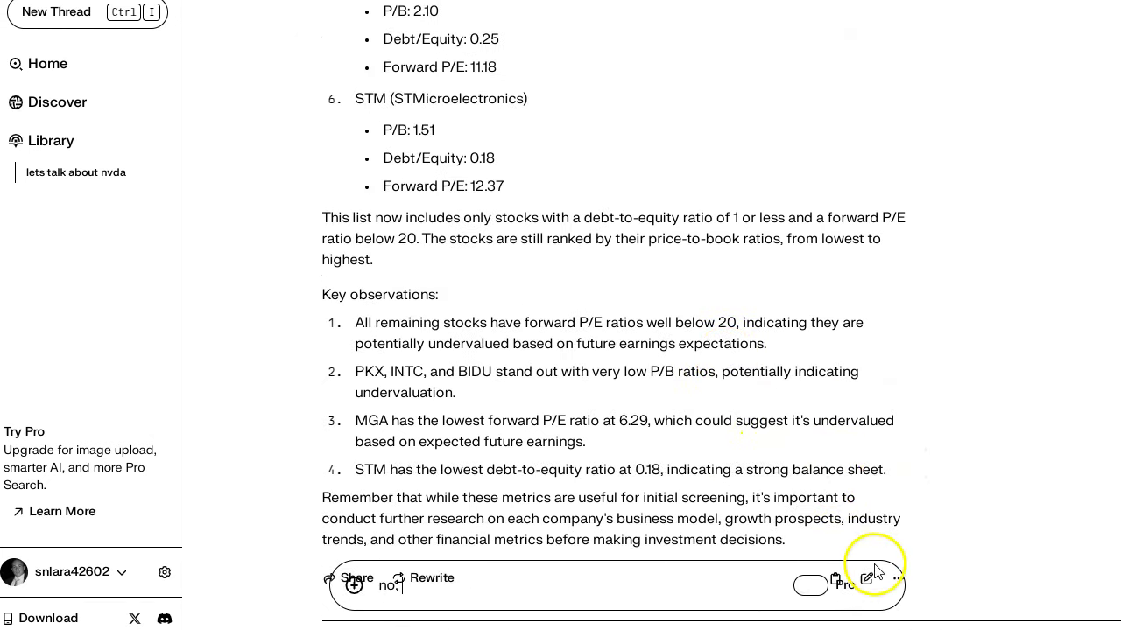
scroll(858, 433, up, 13)
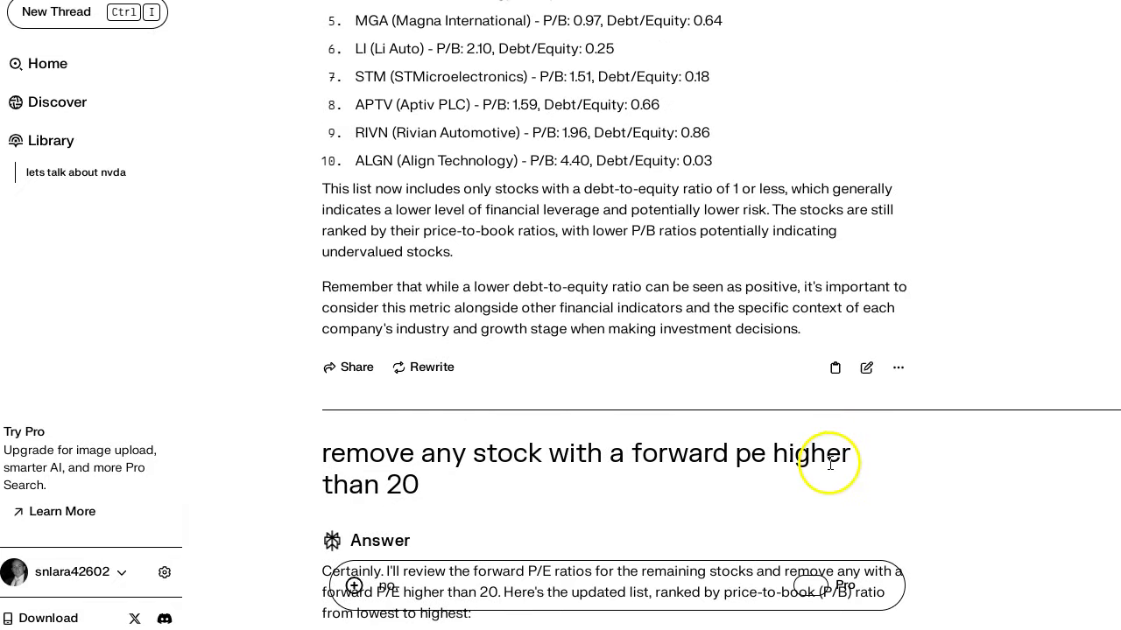
scroll(823, 450, down, 4)
scroll(569, 298, down, 4)
scroll(825, 426, up, 8)
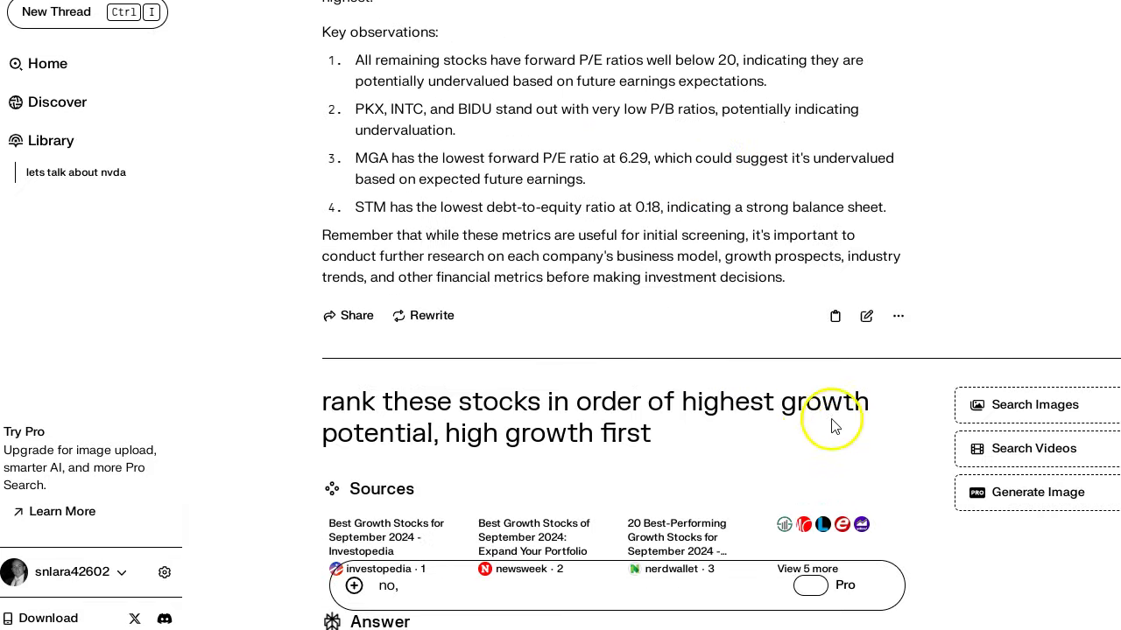
Append ', and then rank by highest growth potential.' to the forward P/E question and resubmit it
click(863, 317)
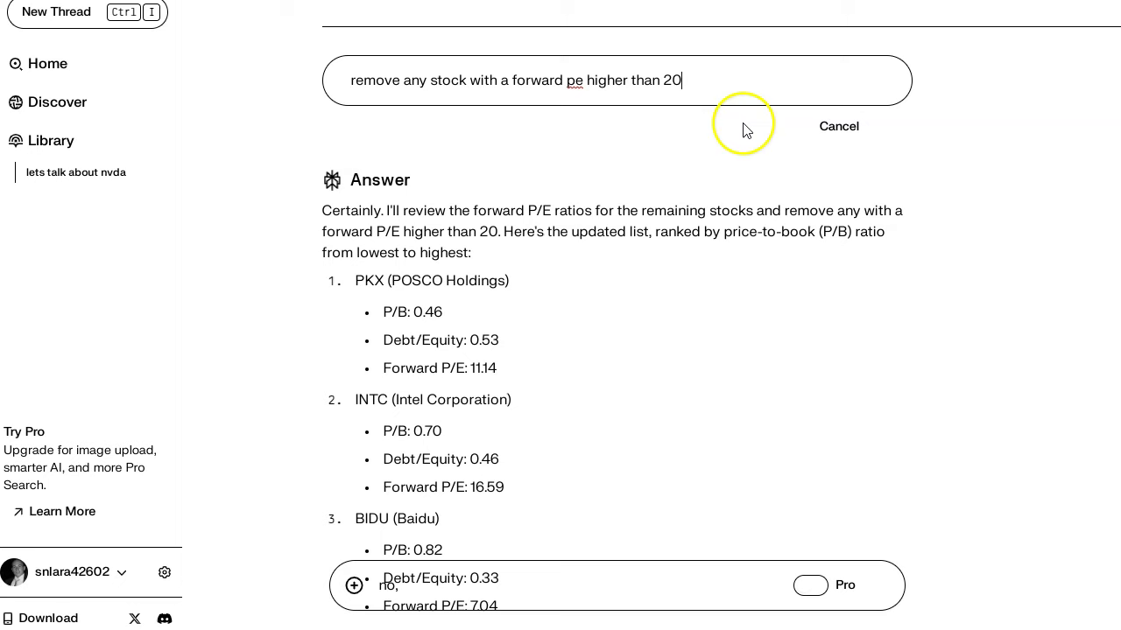
text(, and then rank by high)
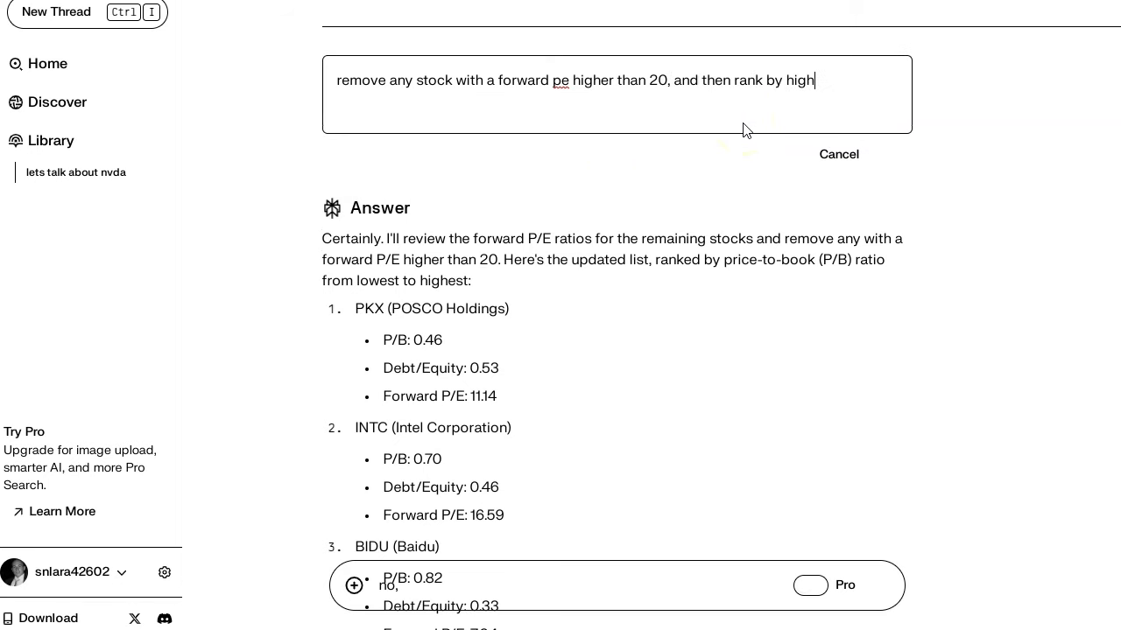
text(po)
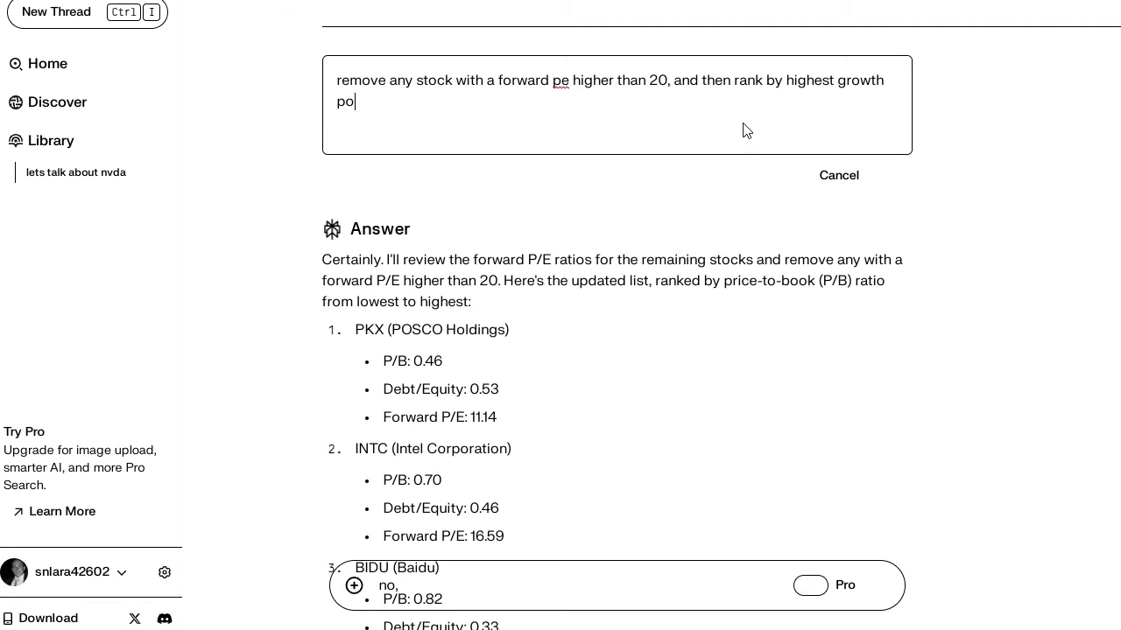
text(tential.)
key(Return)
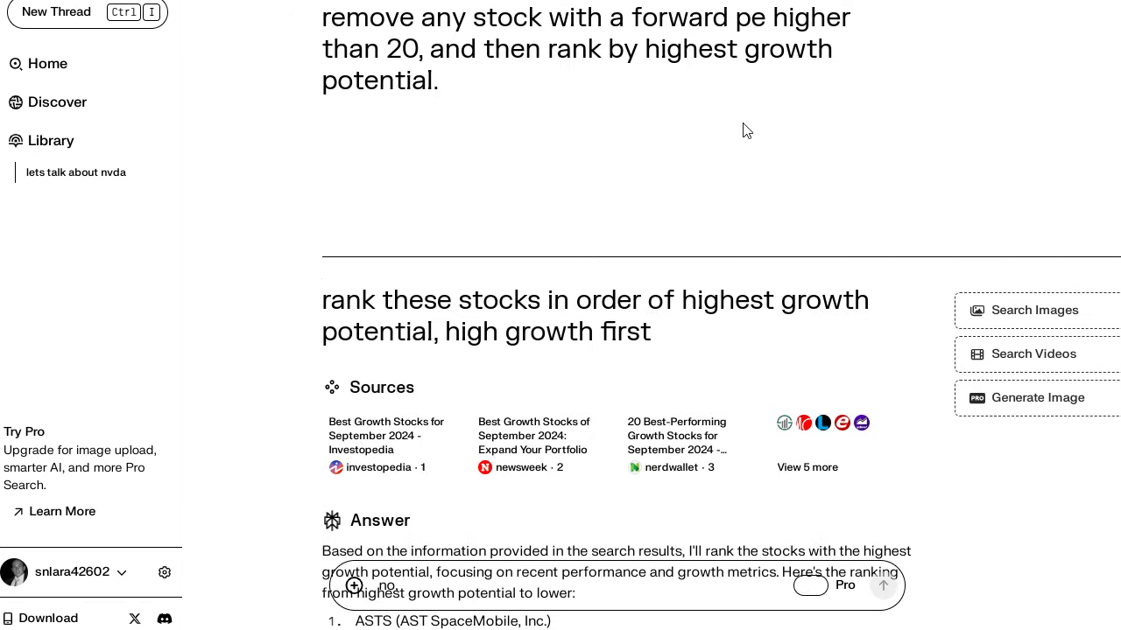
click(743, 350)
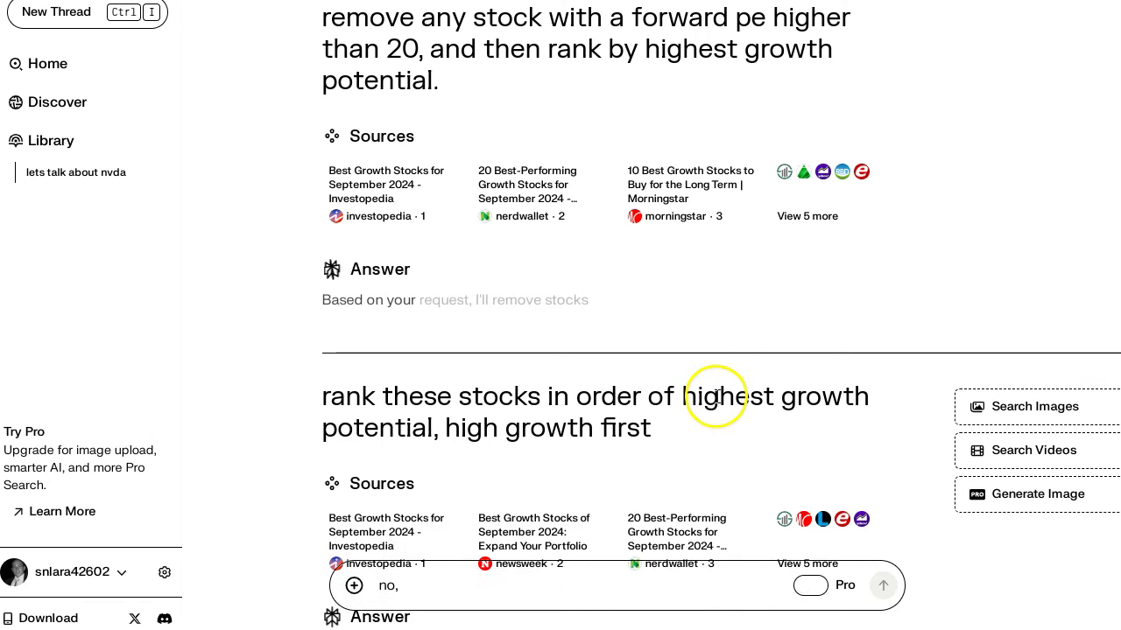
Scroll through the updated ranking of INTC, PKX, APTV and LI by EPS next 5Y
scroll(723, 397, down, 2)
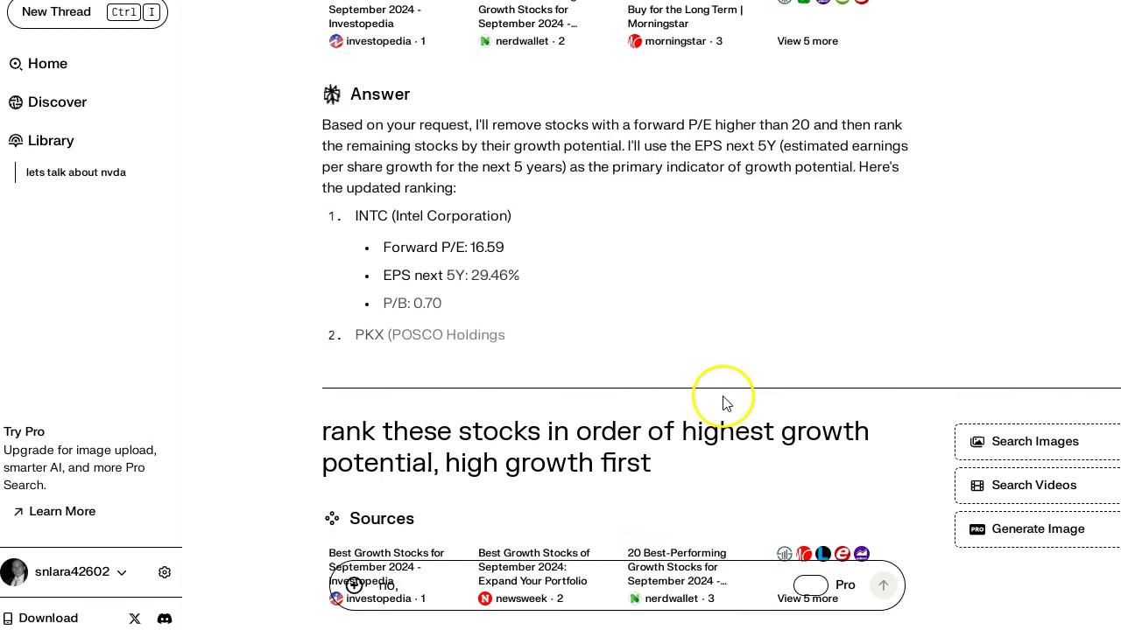
scroll(724, 404, down, 2)
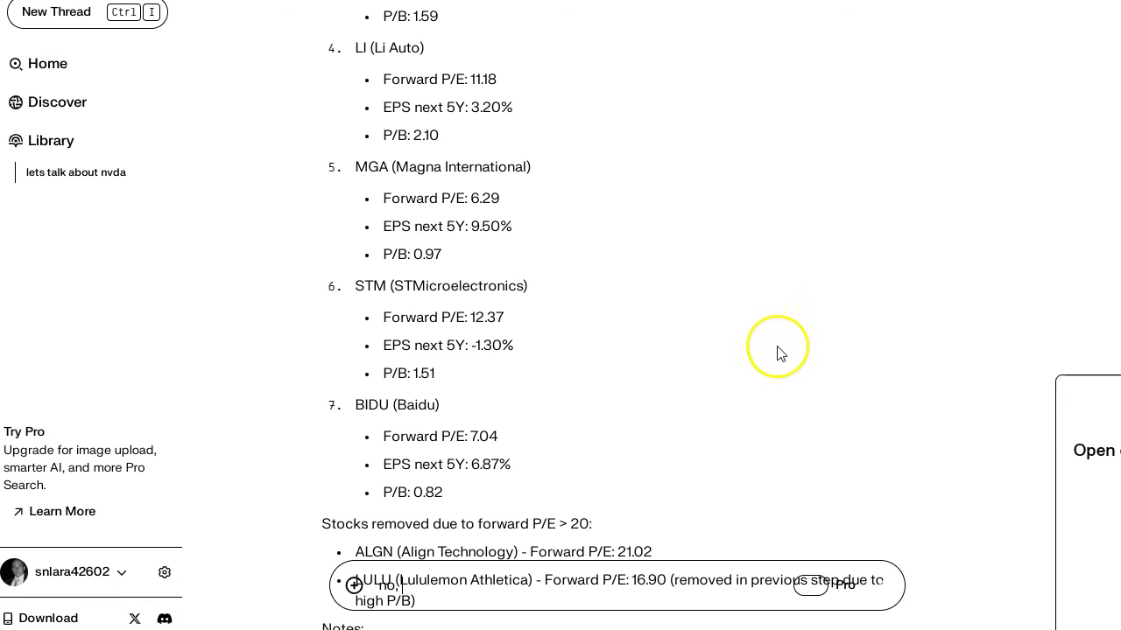
scroll(779, 352, down, 1)
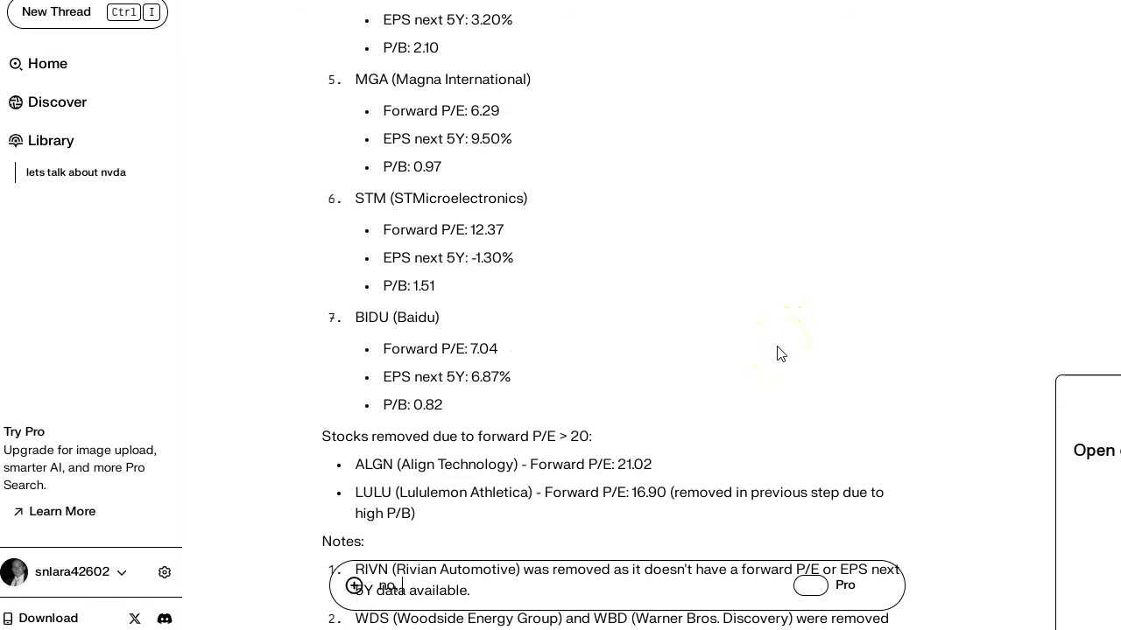
scroll(777, 354, up, 5)
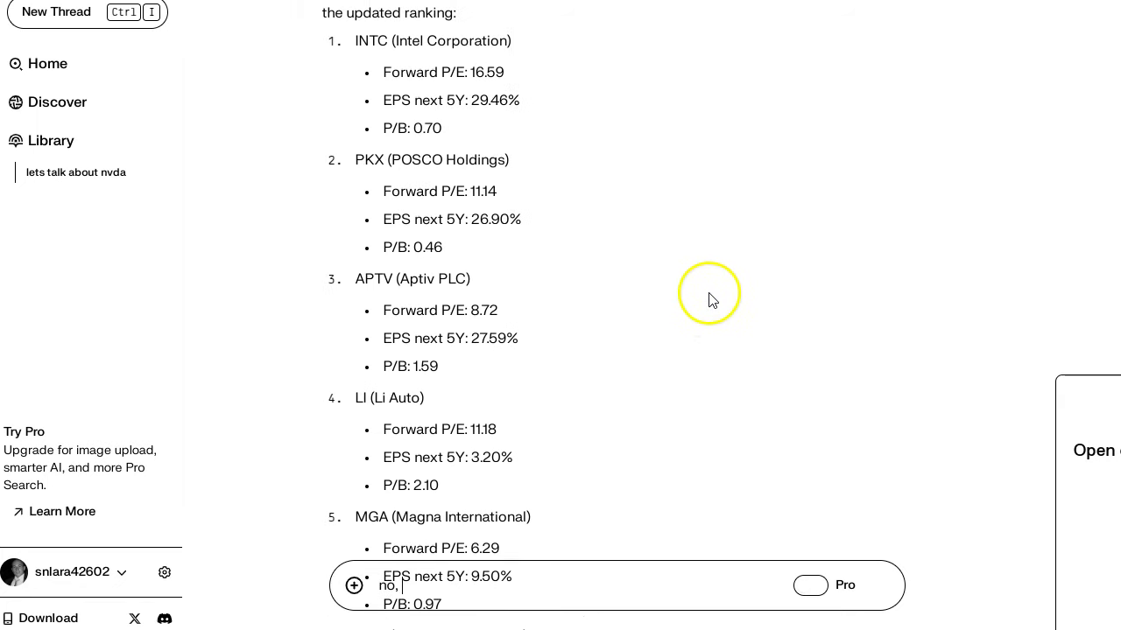
scroll(719, 302, up, 1)
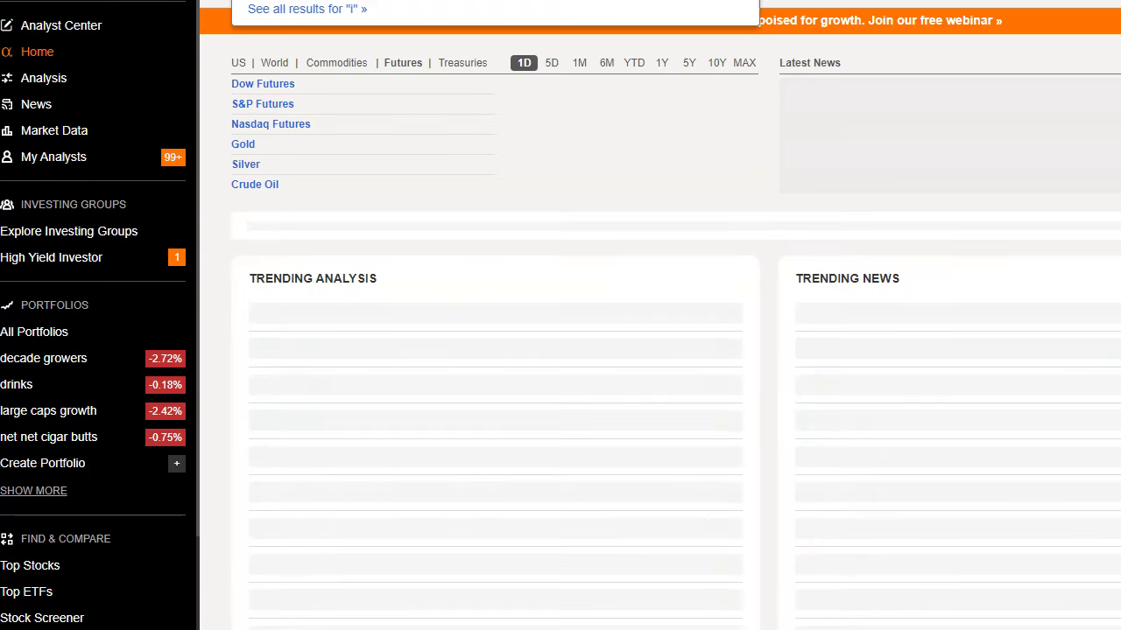
Look up INTC on Seeking Alpha and show its earnings estimates, starting at 0.26 EPS for Dec 2024
text(ntc)
click(567, 41)
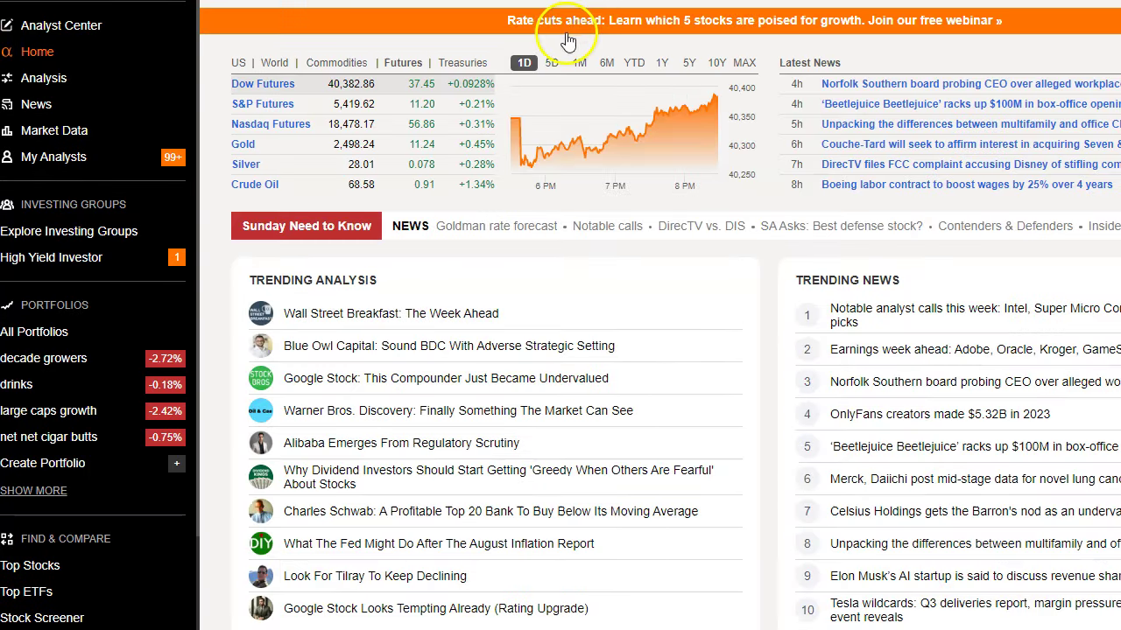
click(492, 175)
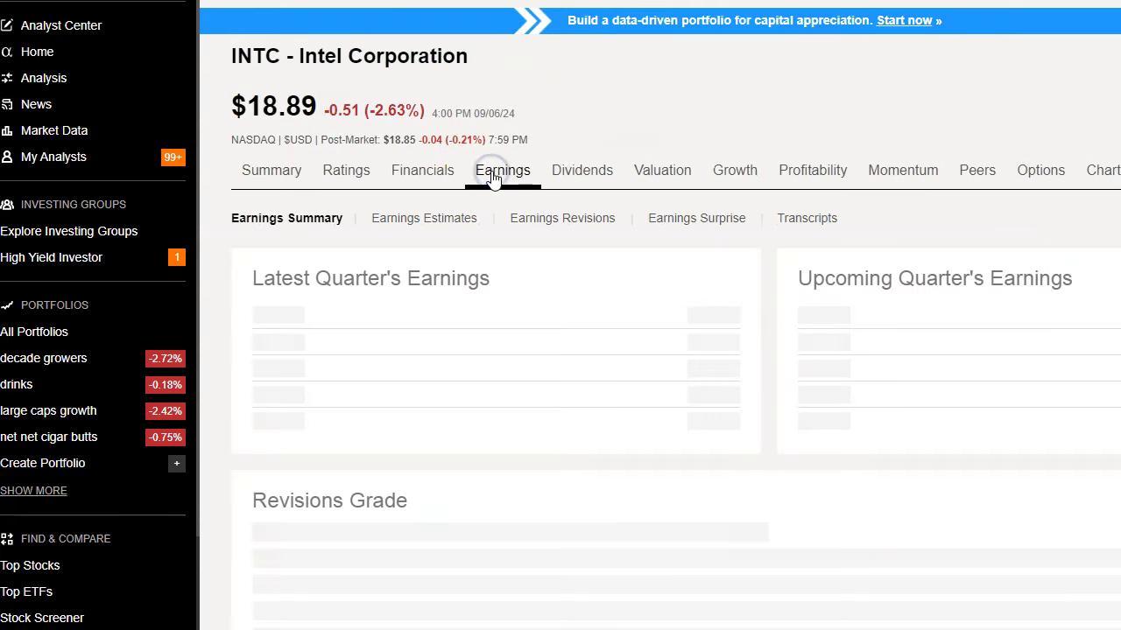
click(423, 226)
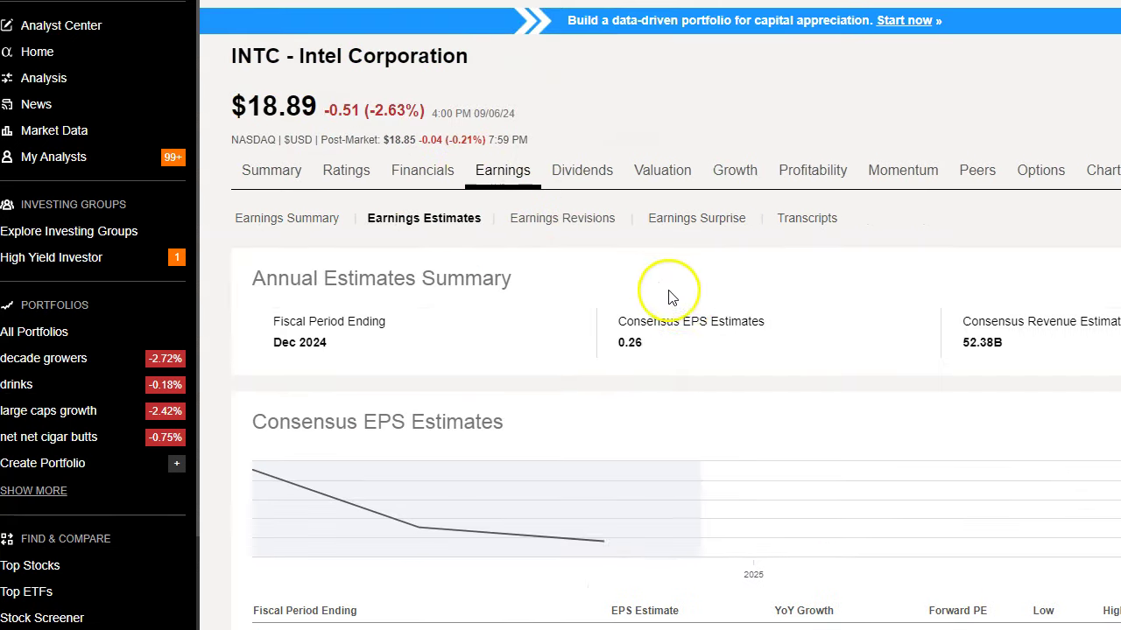
scroll(692, 315, down, 5)
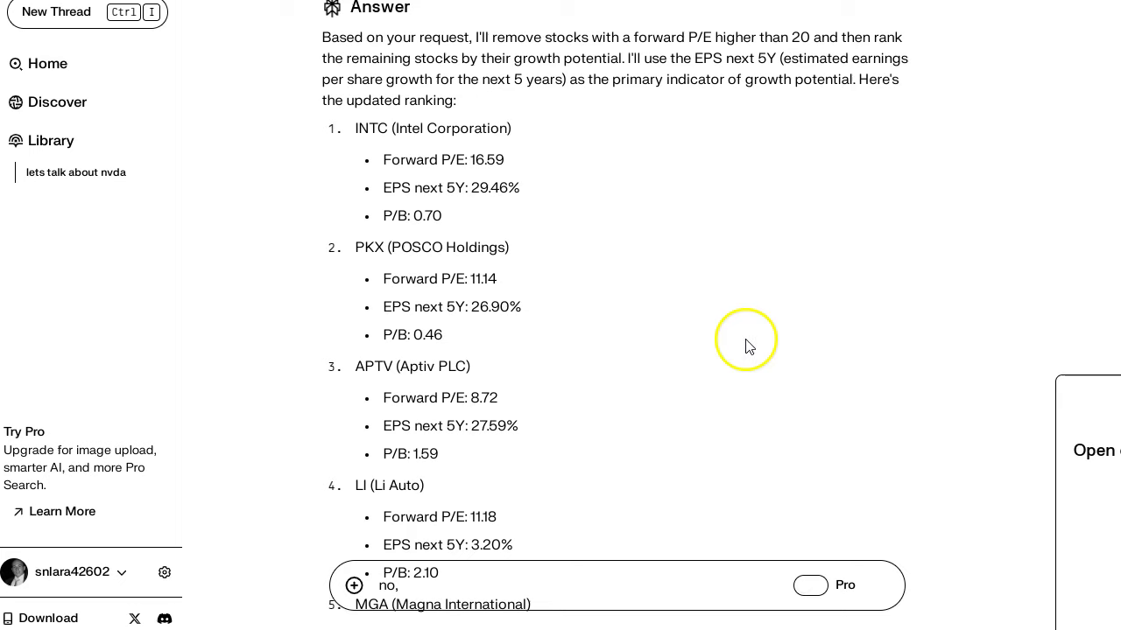
scroll(803, 345, down, 2)
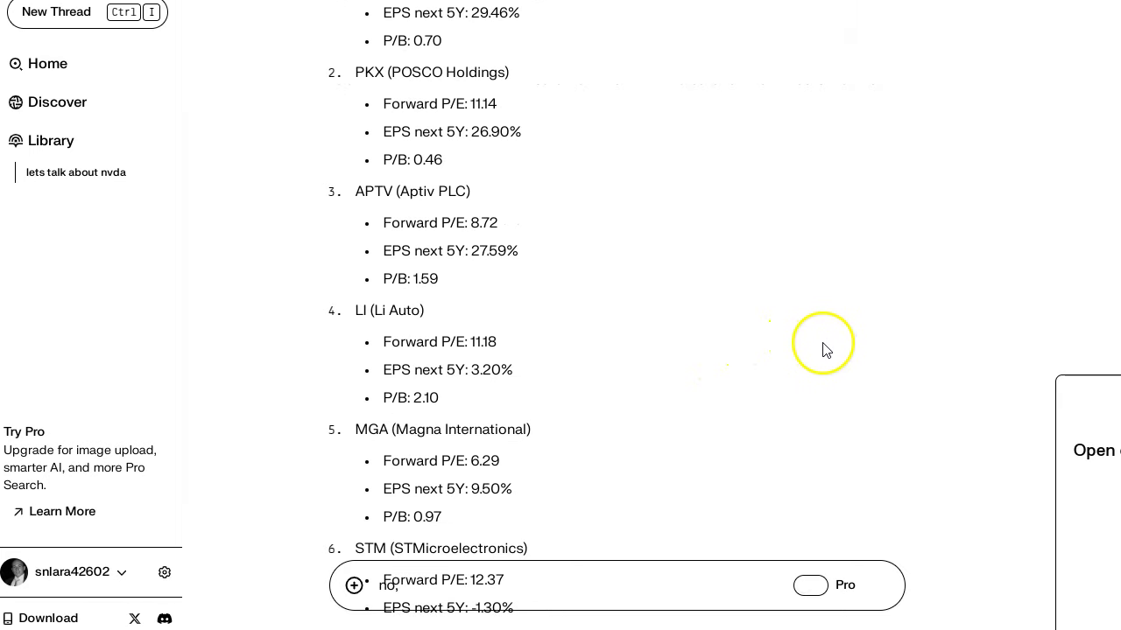
scroll(827, 352, down, 1)
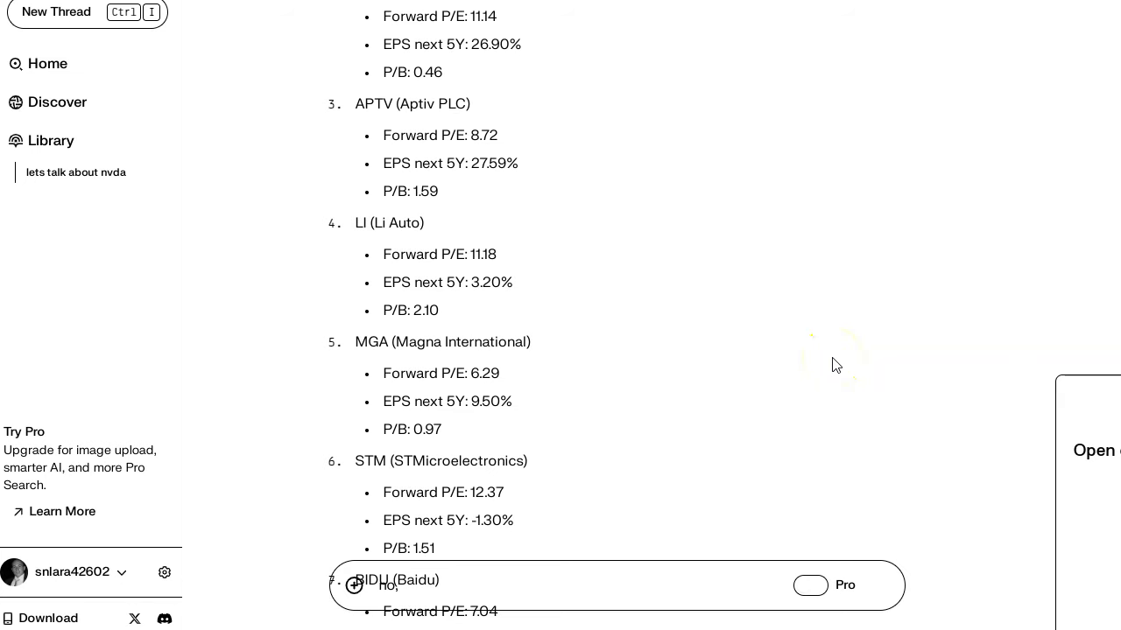
scroll(832, 361, down, 1)
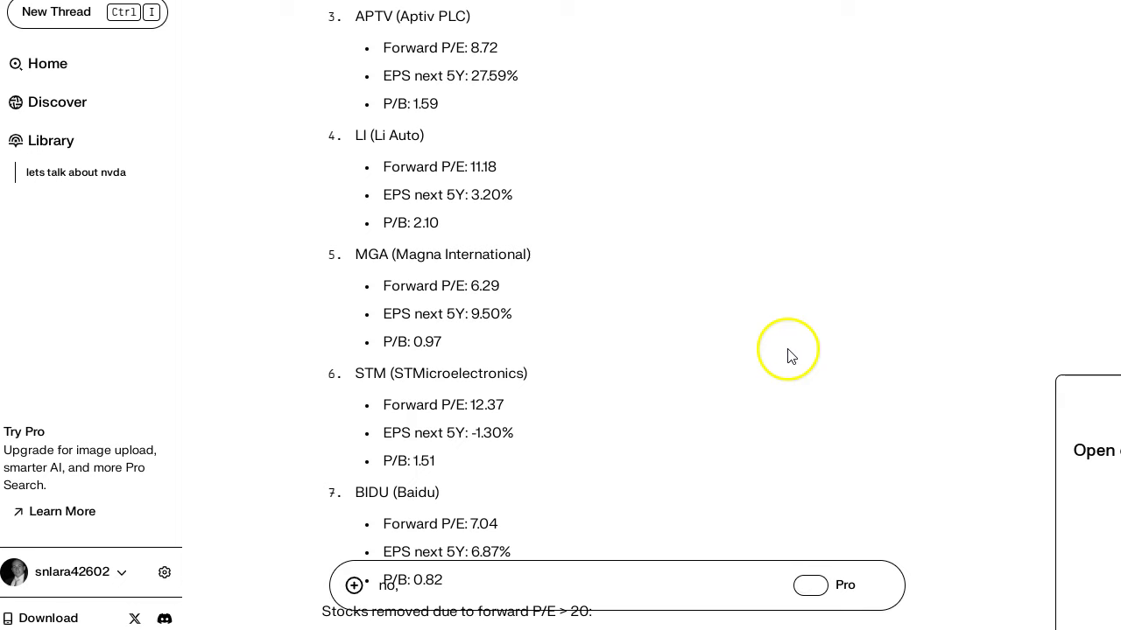
scroll(793, 355, down, 1)
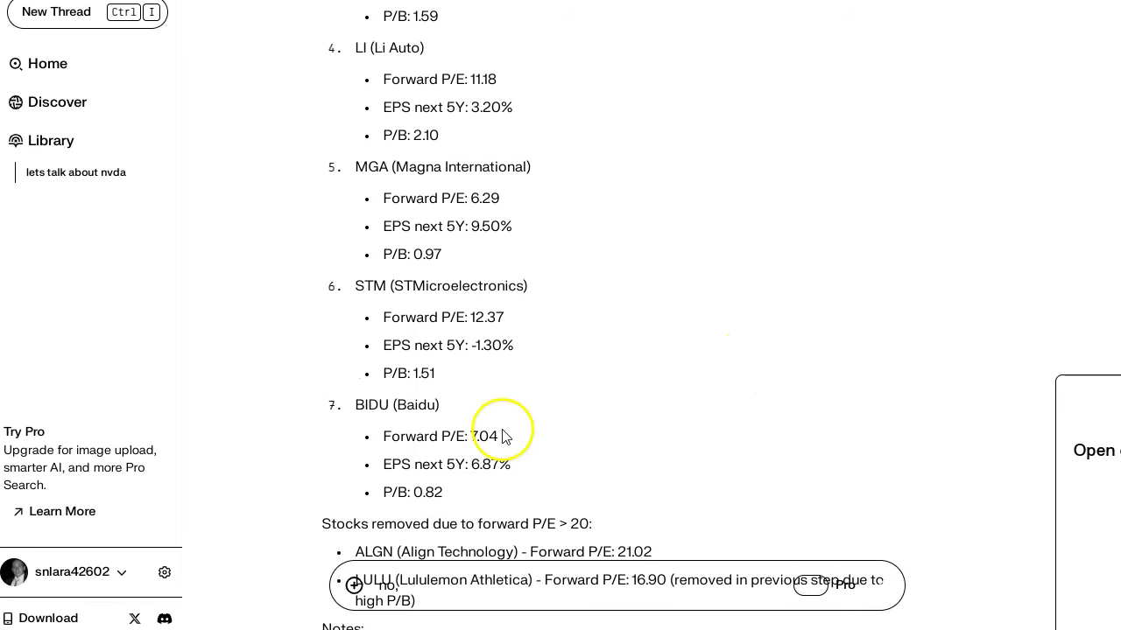
scroll(709, 420, down, 1)
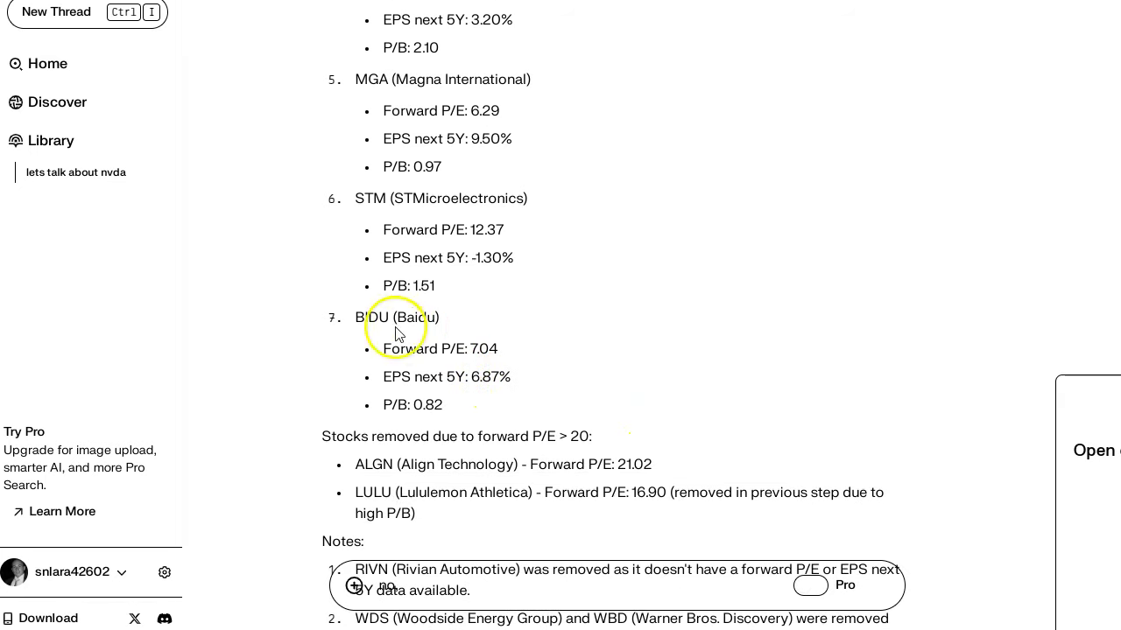
click(331, 316)
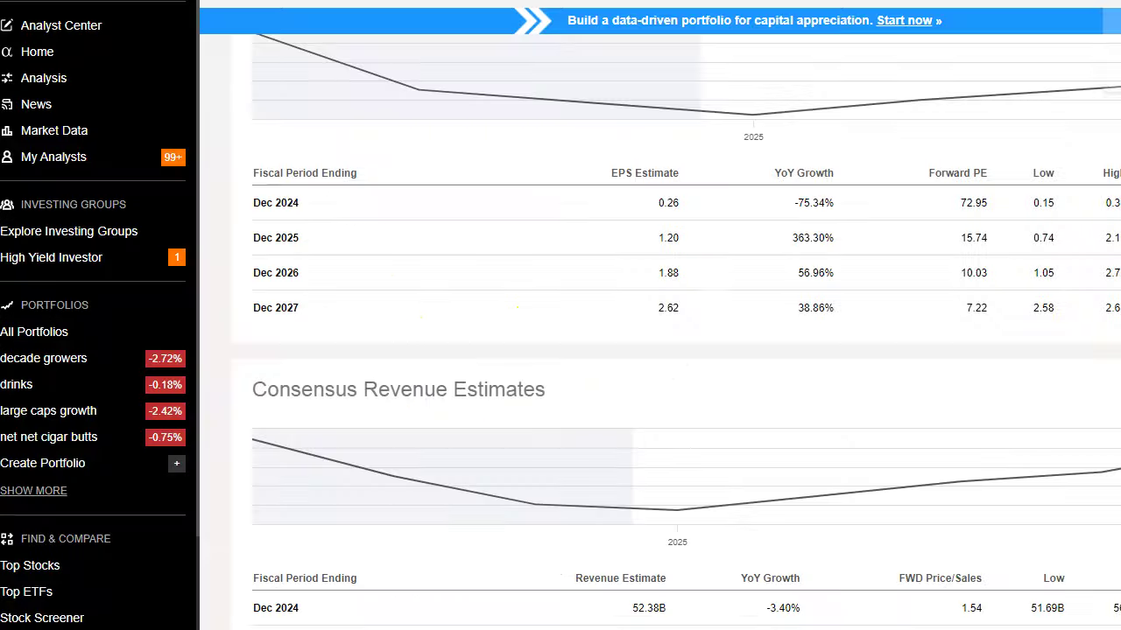
Scroll back to the consensus EPS estimates table covering Dec 2024 to Dec 2029
scroll(513, 337, up, 4)
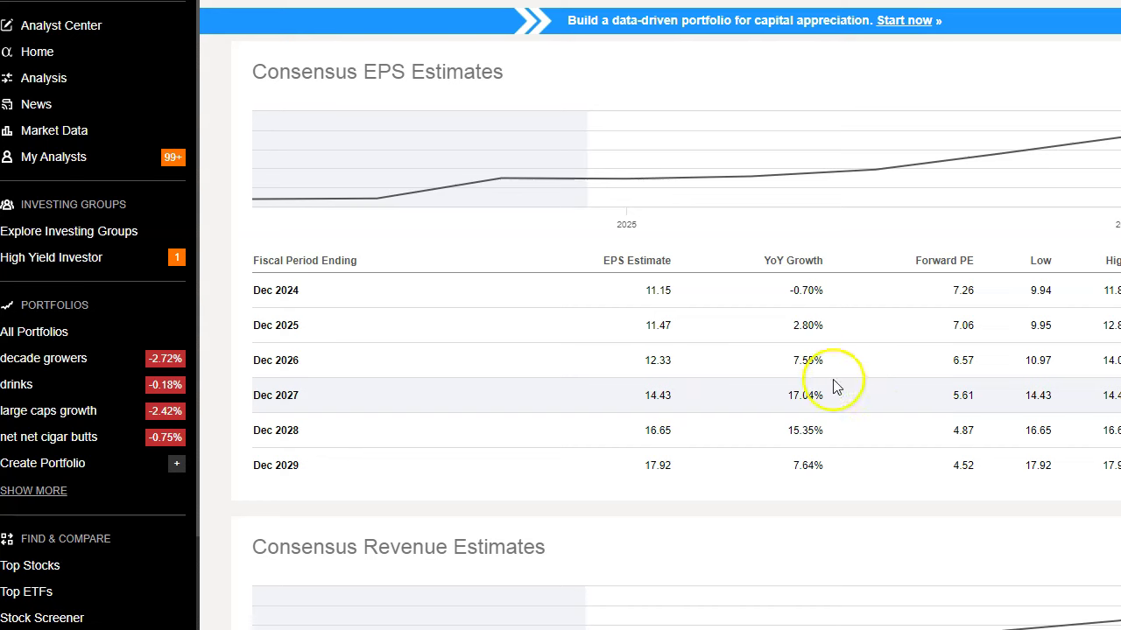
mouse_move(873, 169)
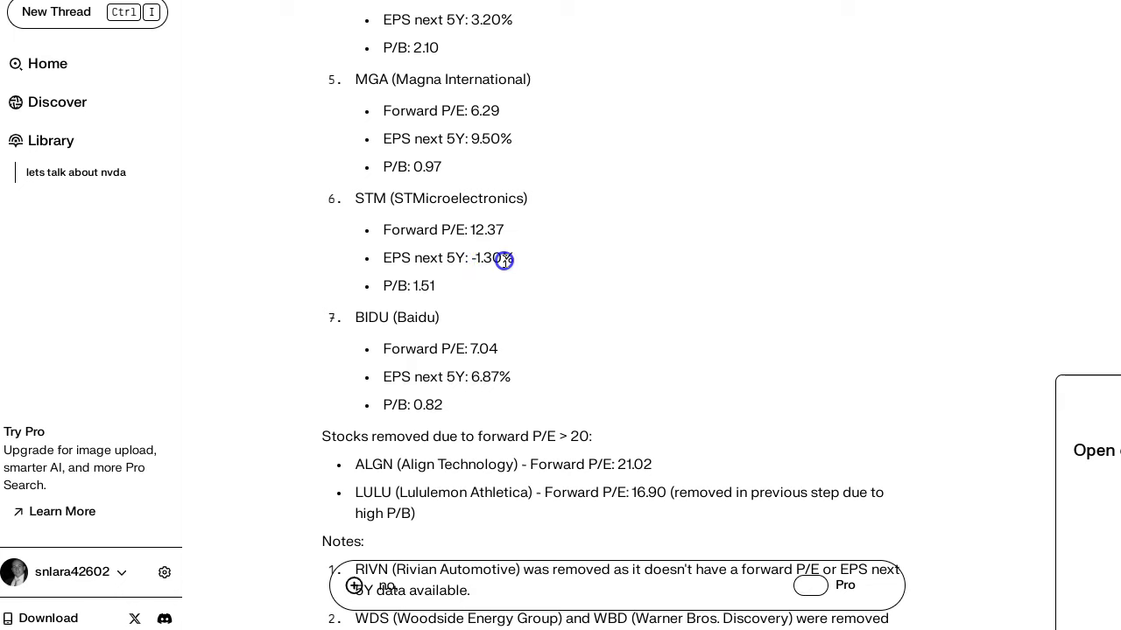
scroll(547, 324, up, 1)
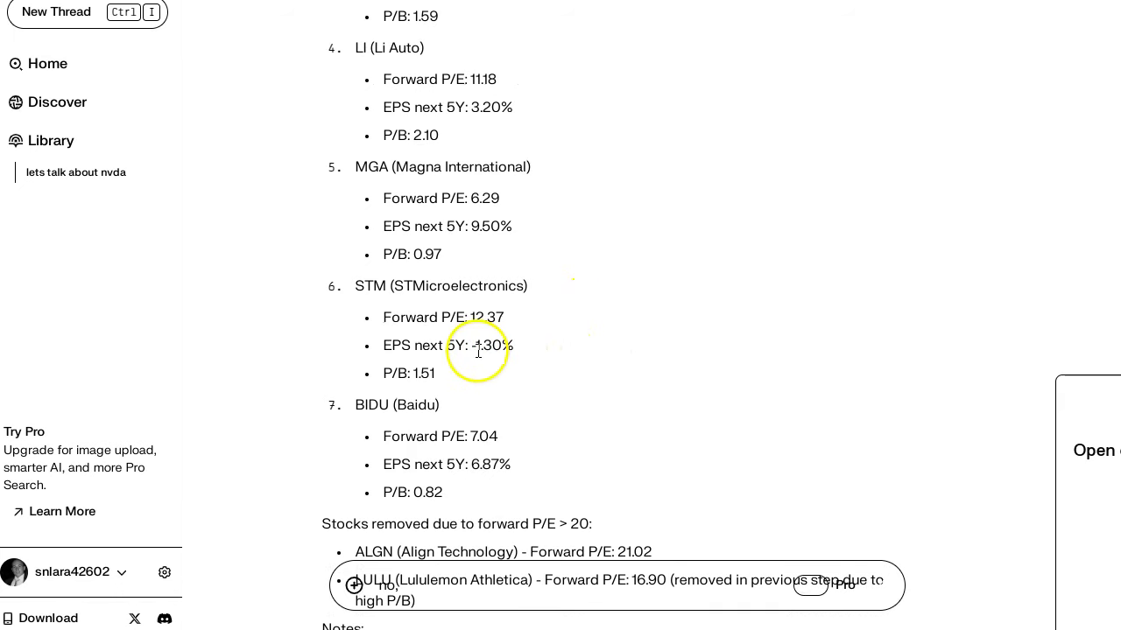
scroll(584, 281, up, 2)
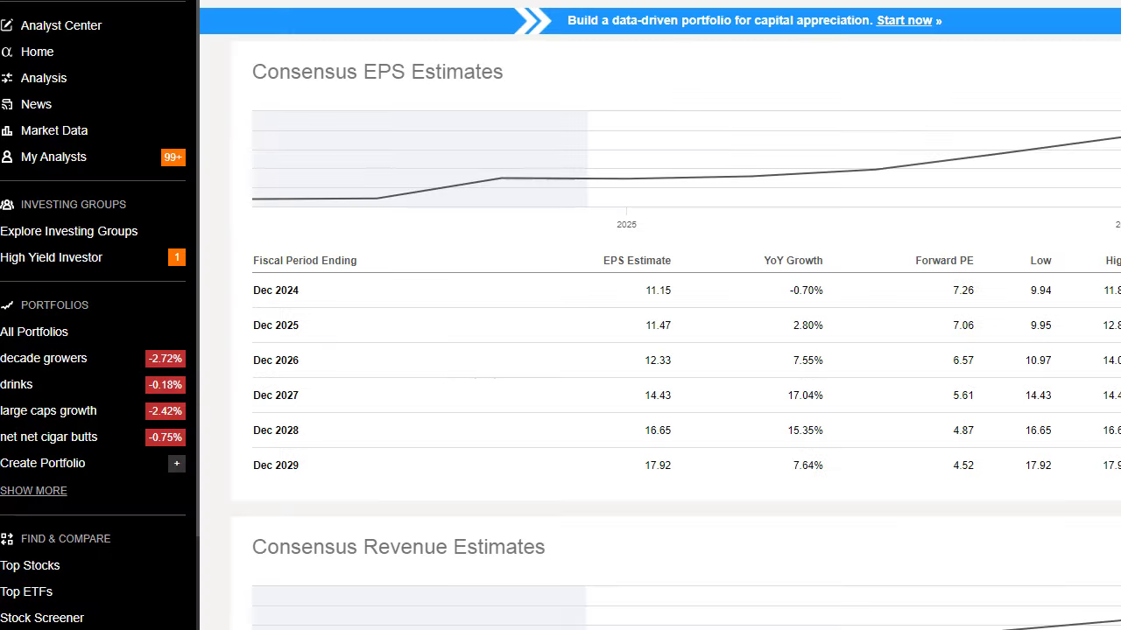
Open Aptiv's (APTV) stock page in Seeking Alpha
text(aptv)
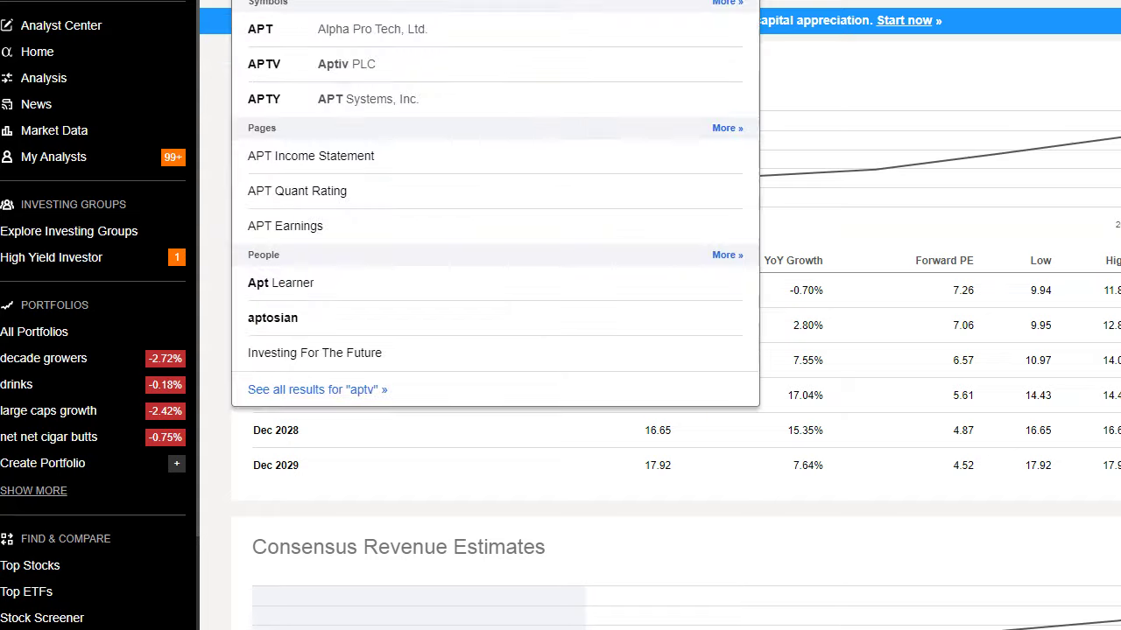
key(Return)
scroll(640, 370, down, 5)
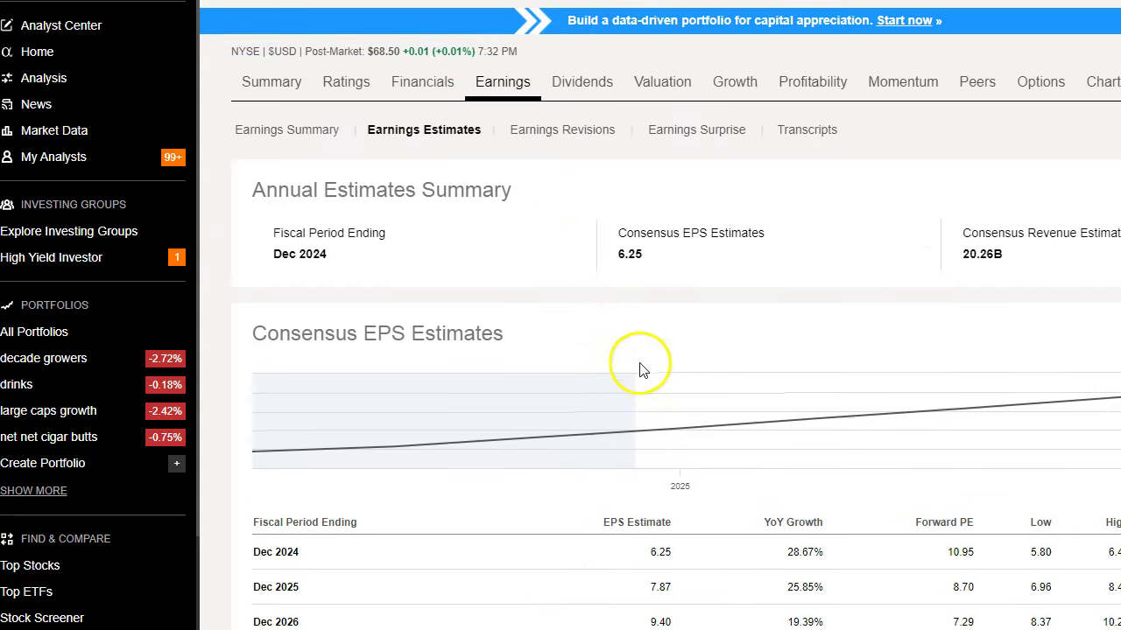
scroll(805, 350, up, 2)
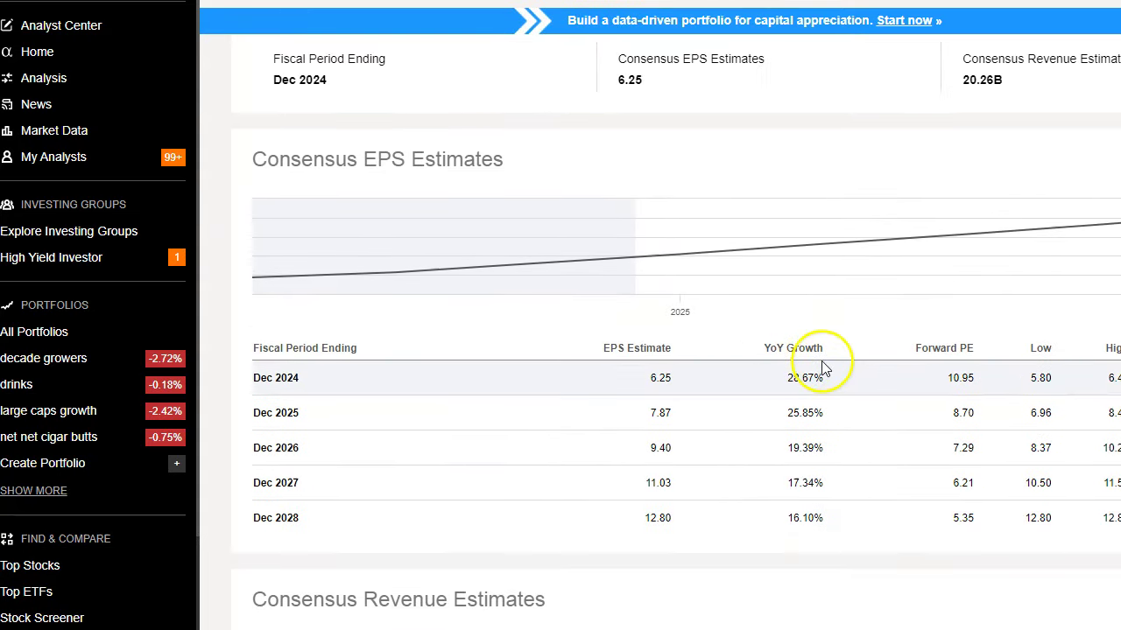
scroll(805, 381, up, 3)
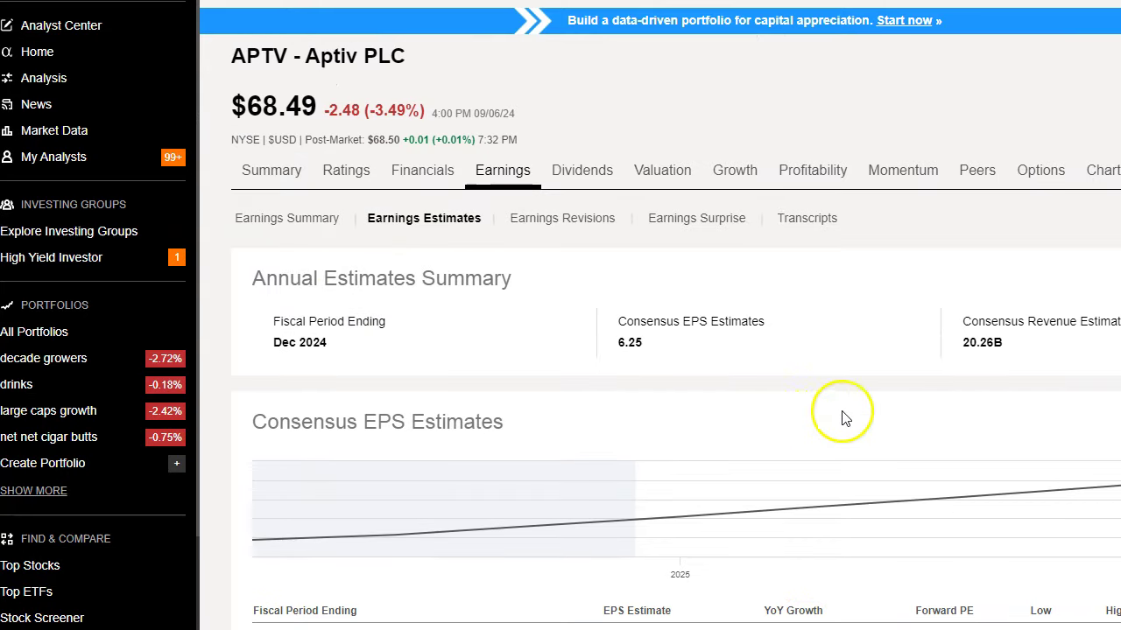
Show Aptiv's Summary and select the 7.54 Total Debt figure under Capital Structure
click(276, 170)
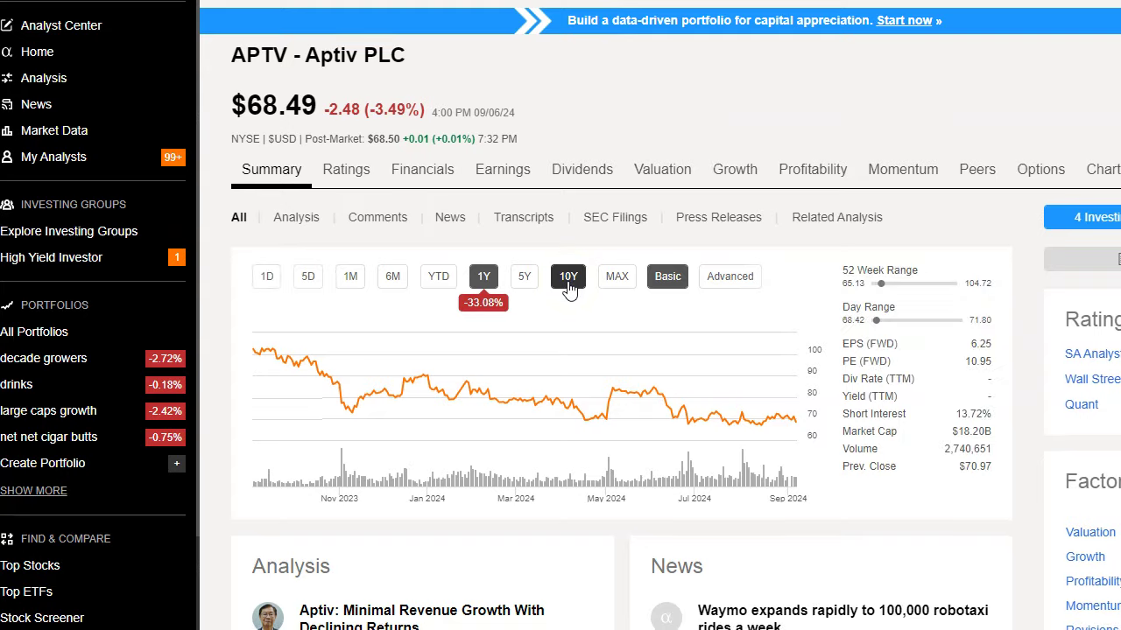
scroll(571, 297, down, 10)
scroll(585, 324, down, 15)
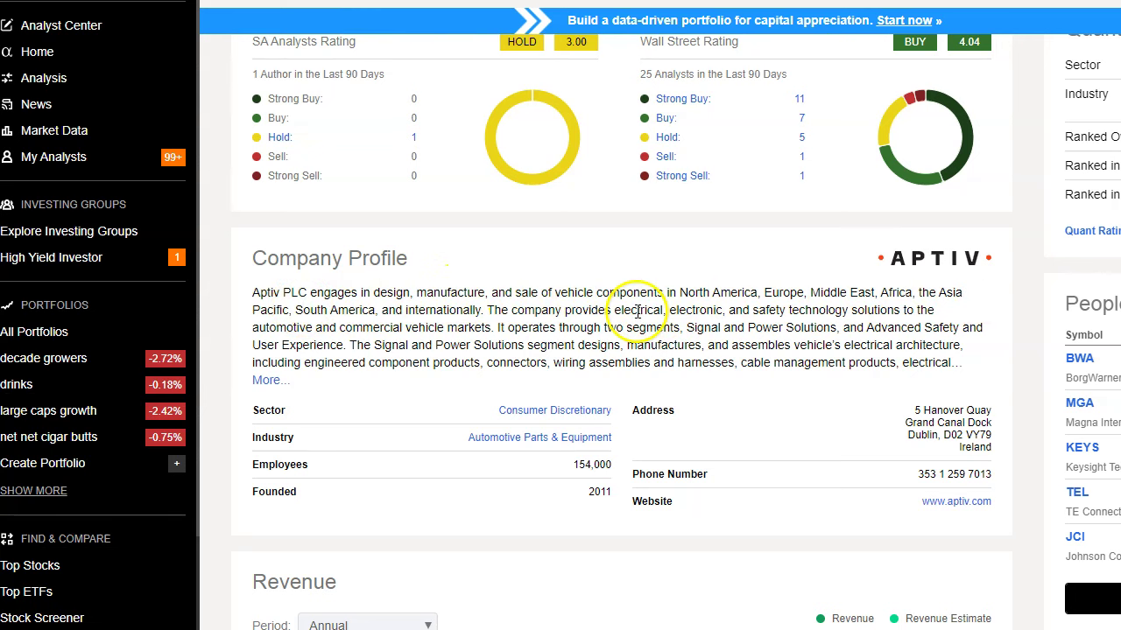
scroll(945, 418, down, 15)
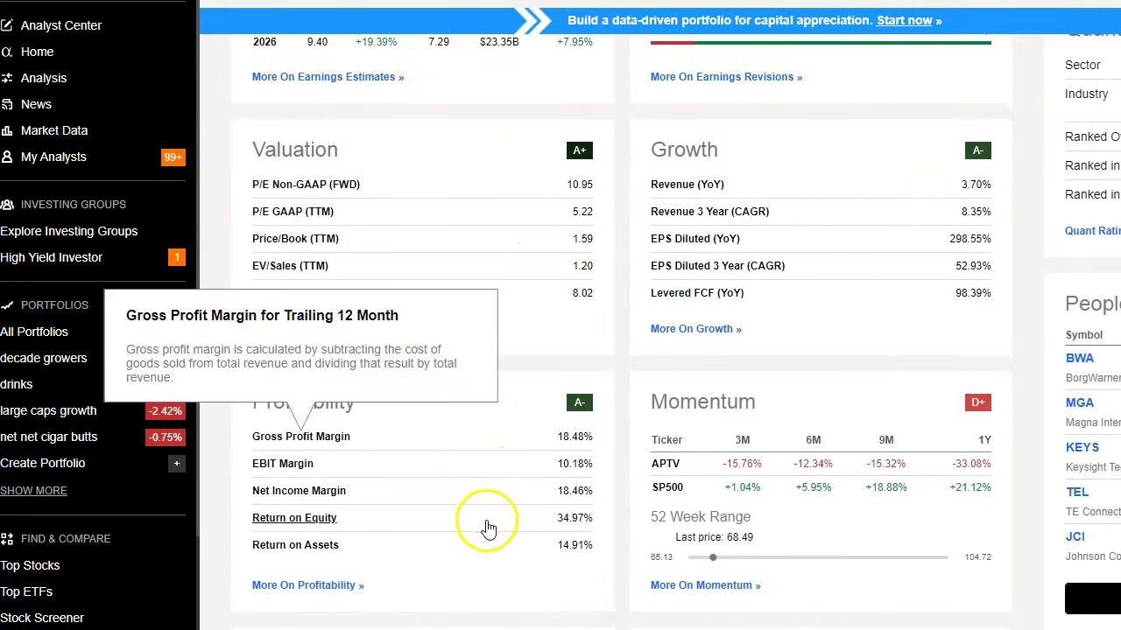
scroll(445, 342, down, 4)
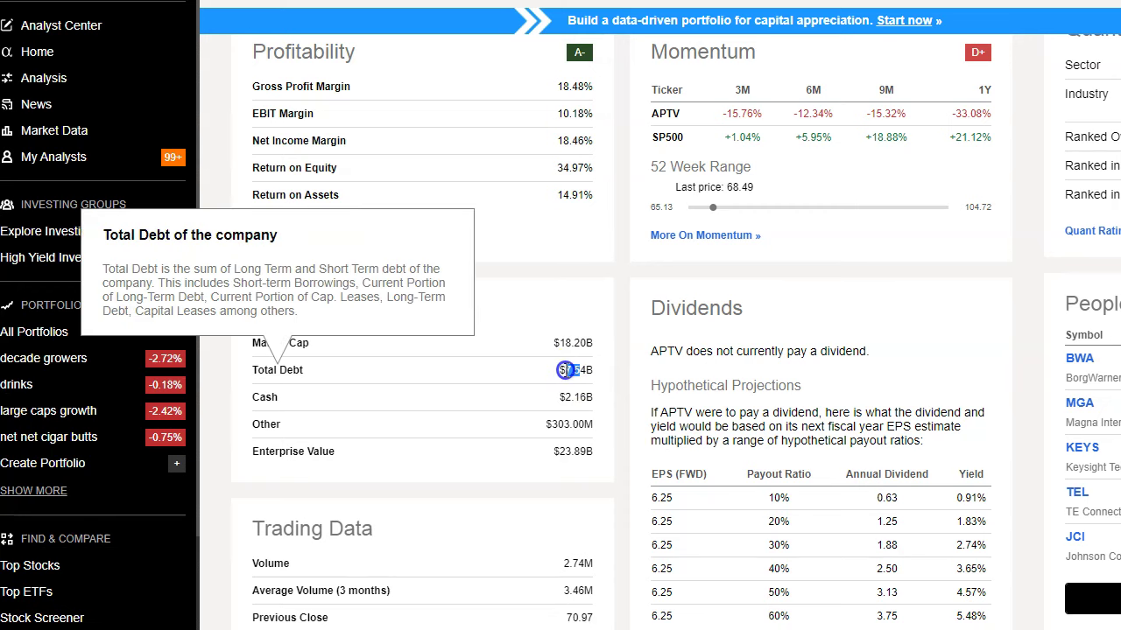
double_click(565, 370)
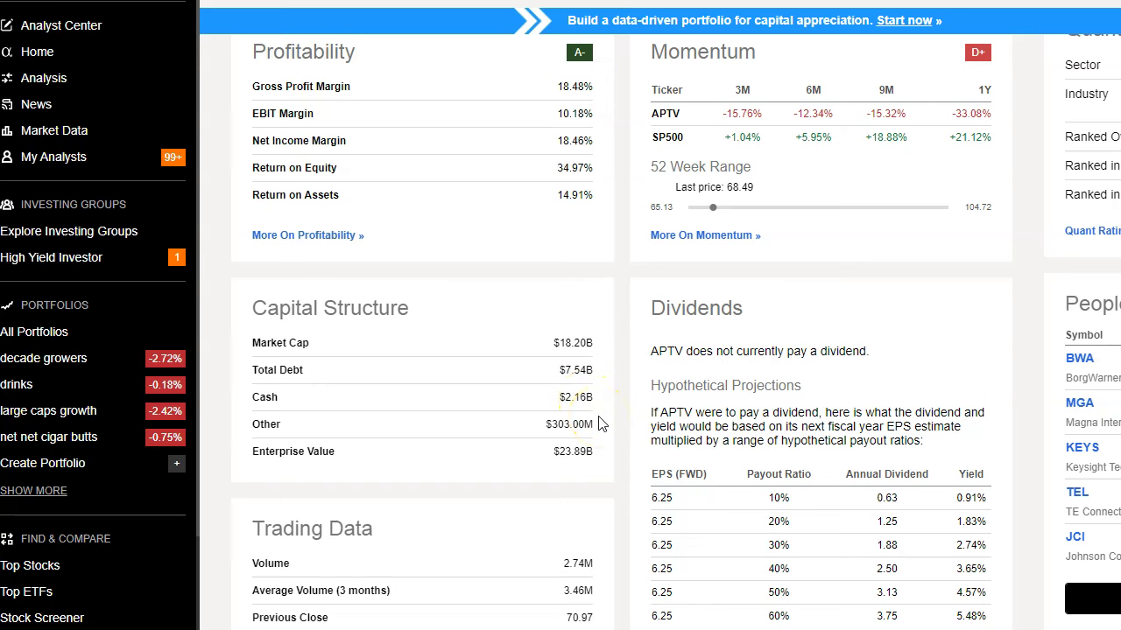
Review the Valuation, Growth and Capital Structure cards, including the A+ grade at 10.95 forward P/E
scroll(600, 424, up, 5)
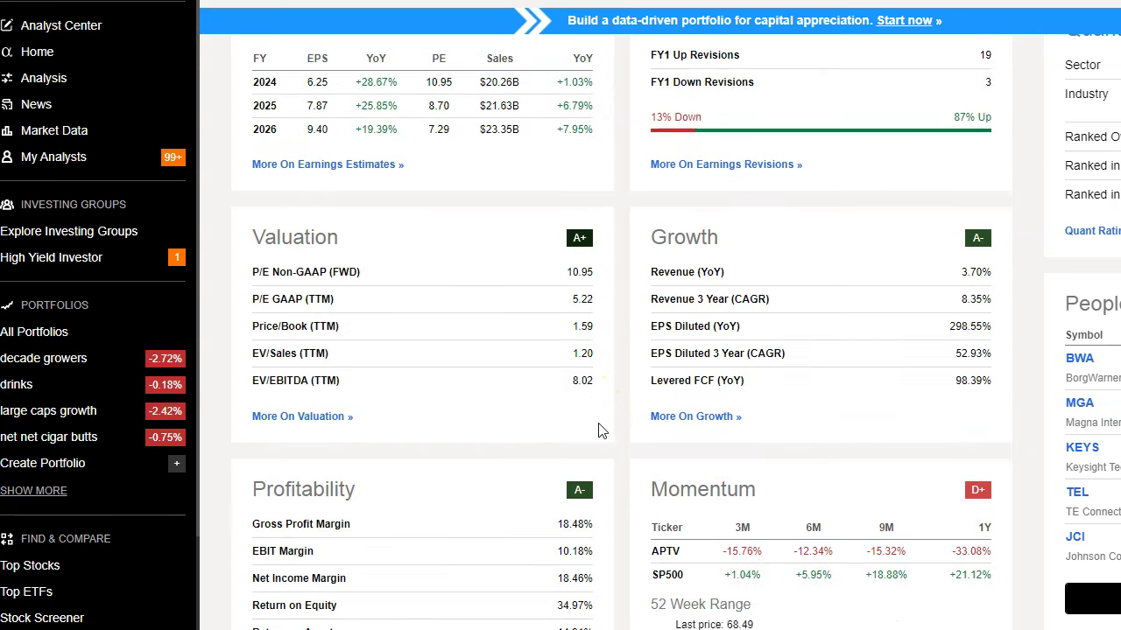
scroll(601, 430, up, 2)
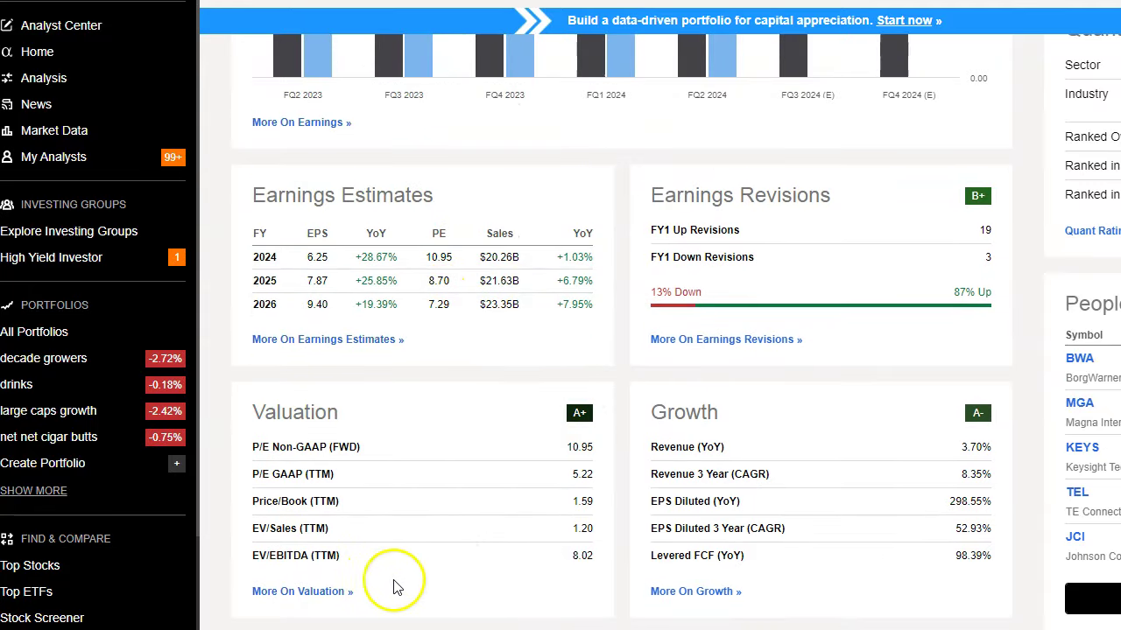
scroll(477, 590, down, 3)
scroll(482, 582, down, 4)
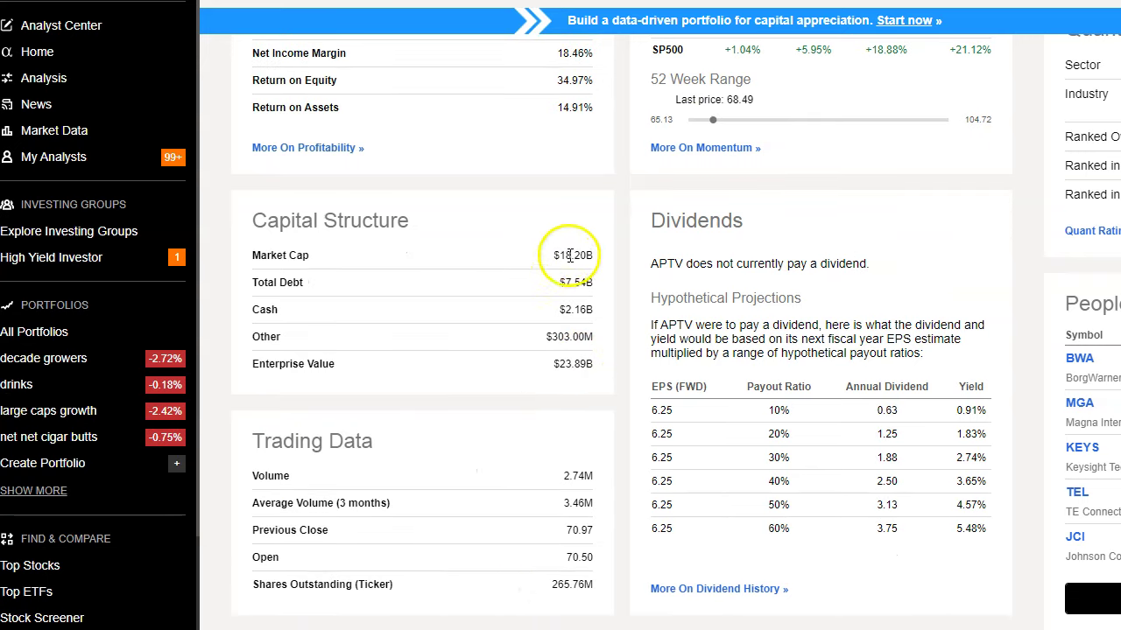
scroll(526, 446, up, 4)
scroll(513, 496, up, 4)
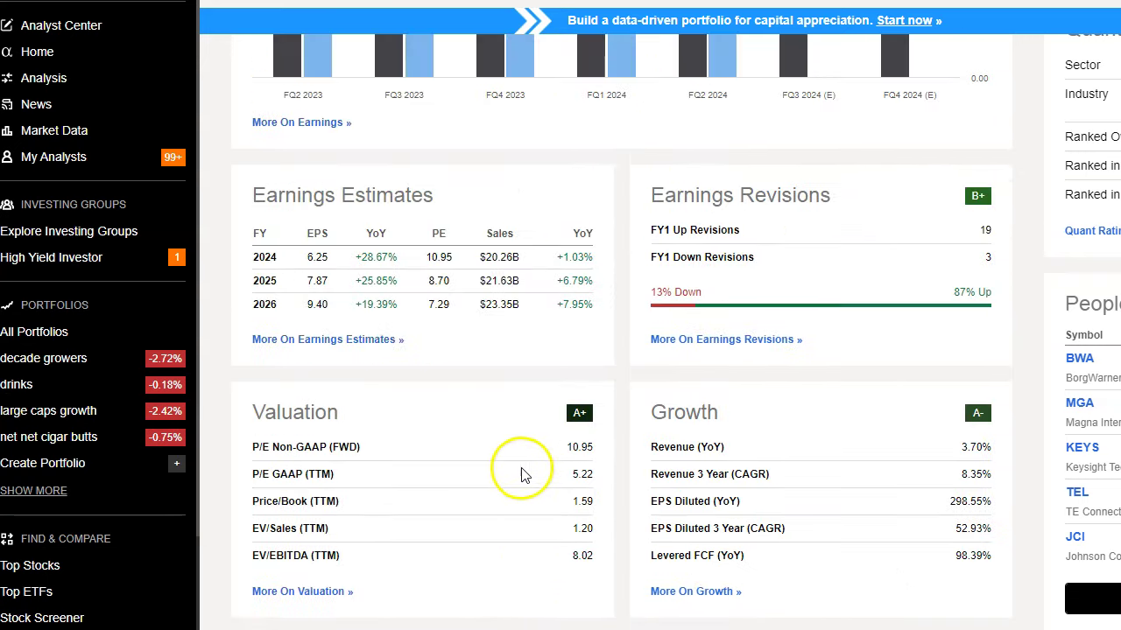
scroll(523, 411, down, 2)
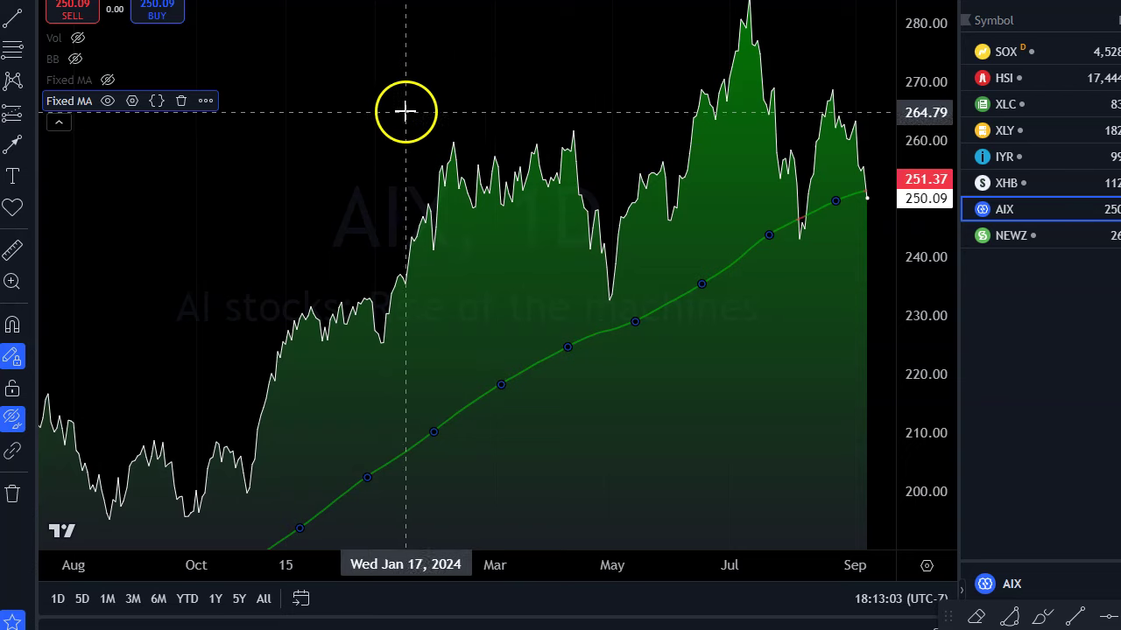
Deselect the Fixed MA line and switch the TradingView chart from AIX to APTV
click(414, 105)
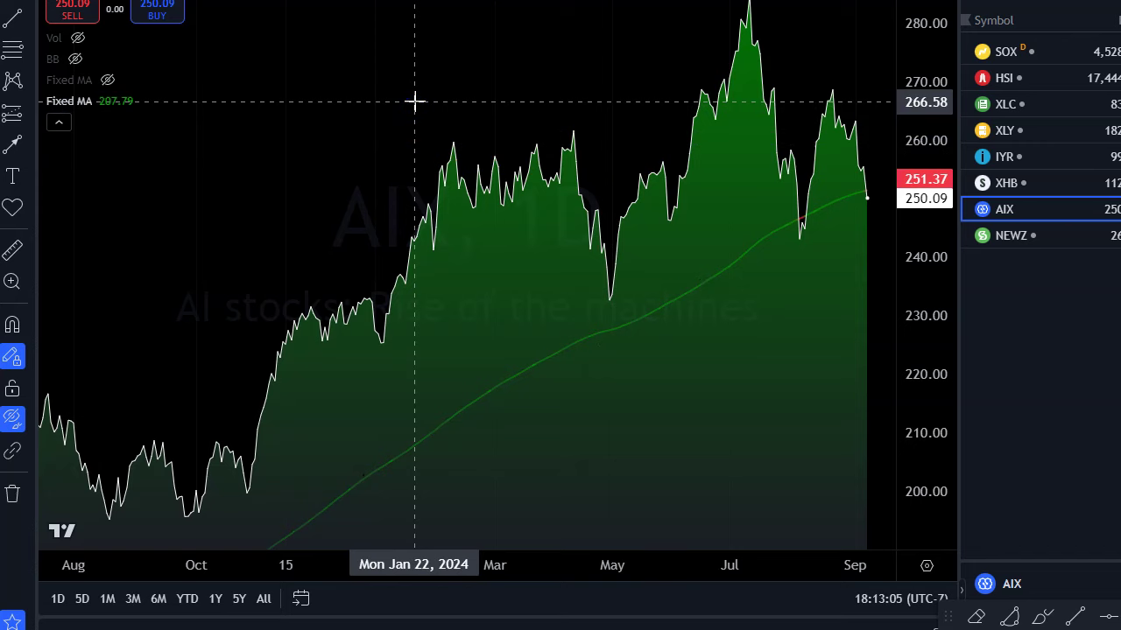
text(APTV)
key(Return)
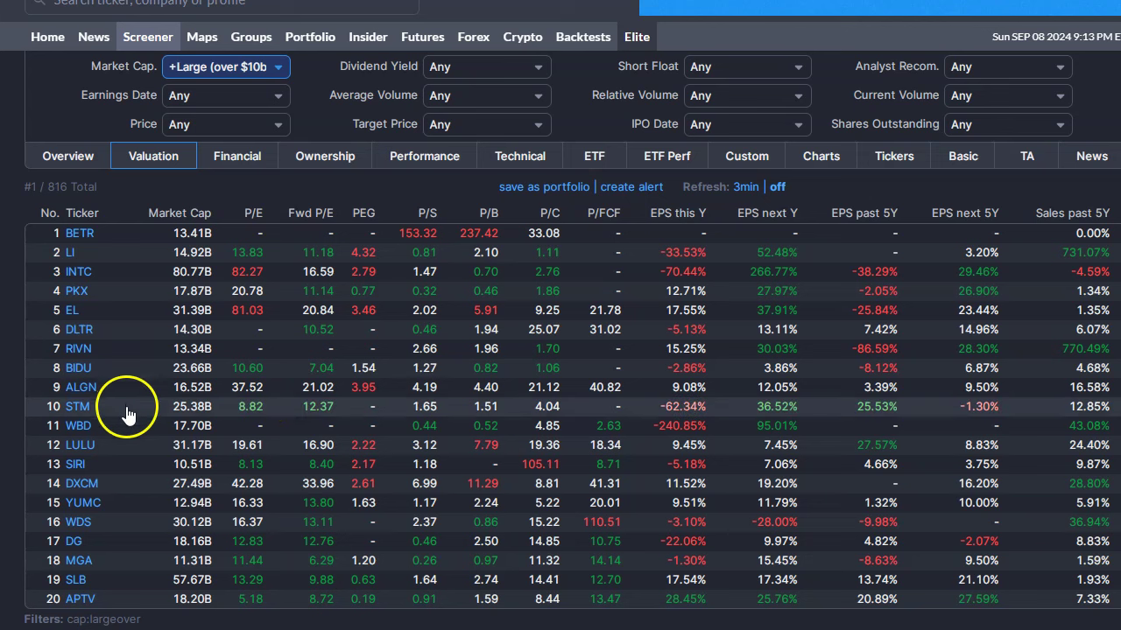
mouse_move(90, 411)
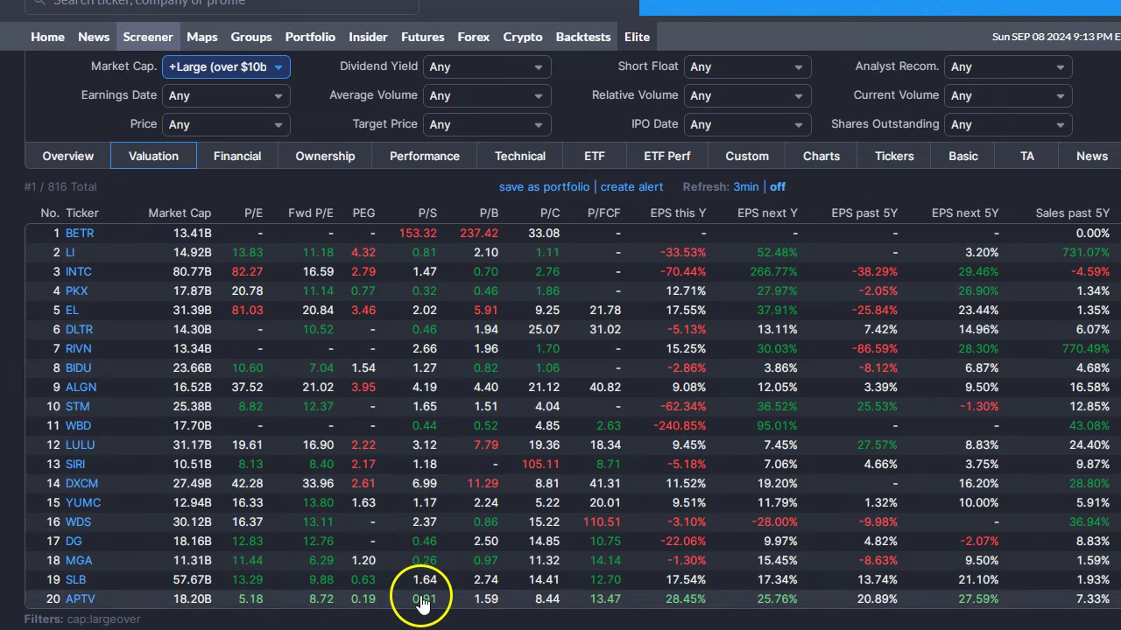
click(242, 163)
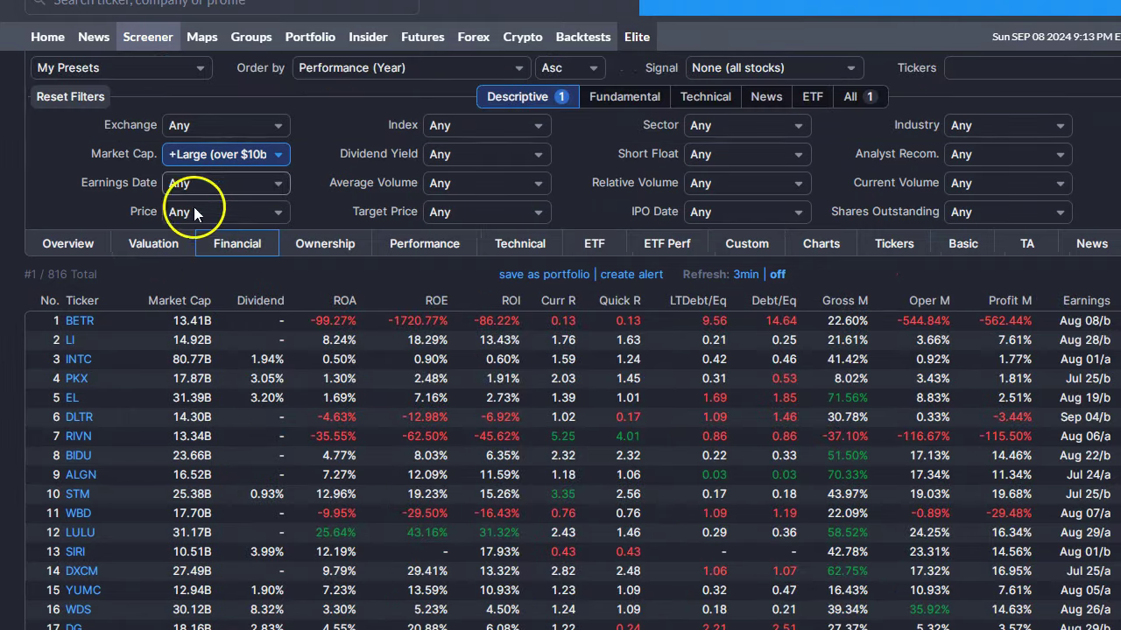
click(158, 248)
scroll(350, 491, down, 2)
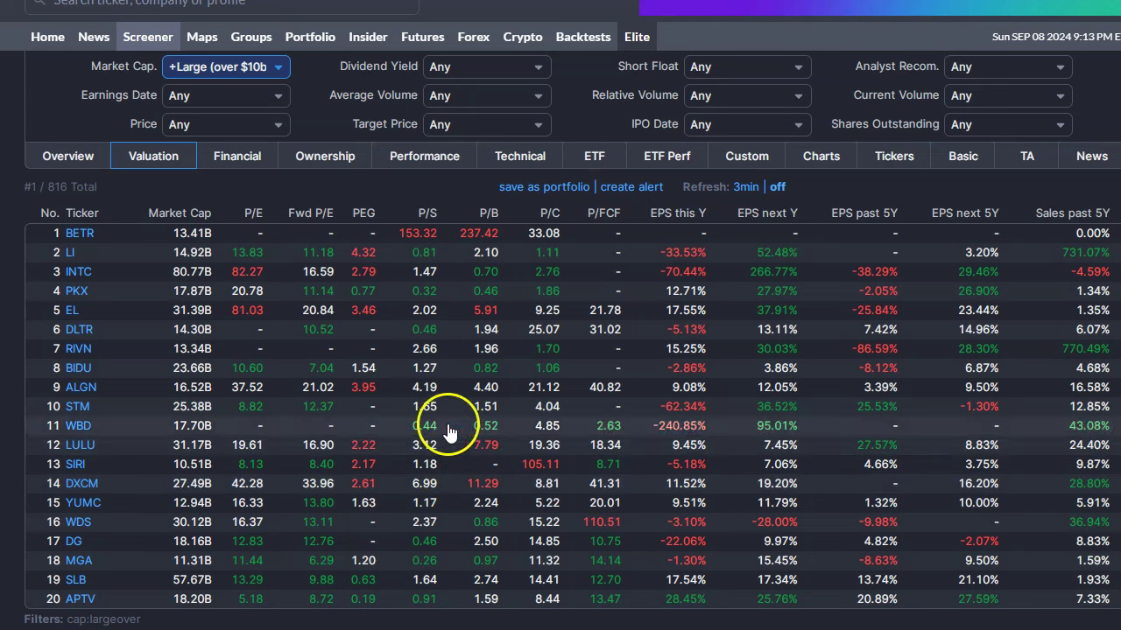
mouse_move(75, 601)
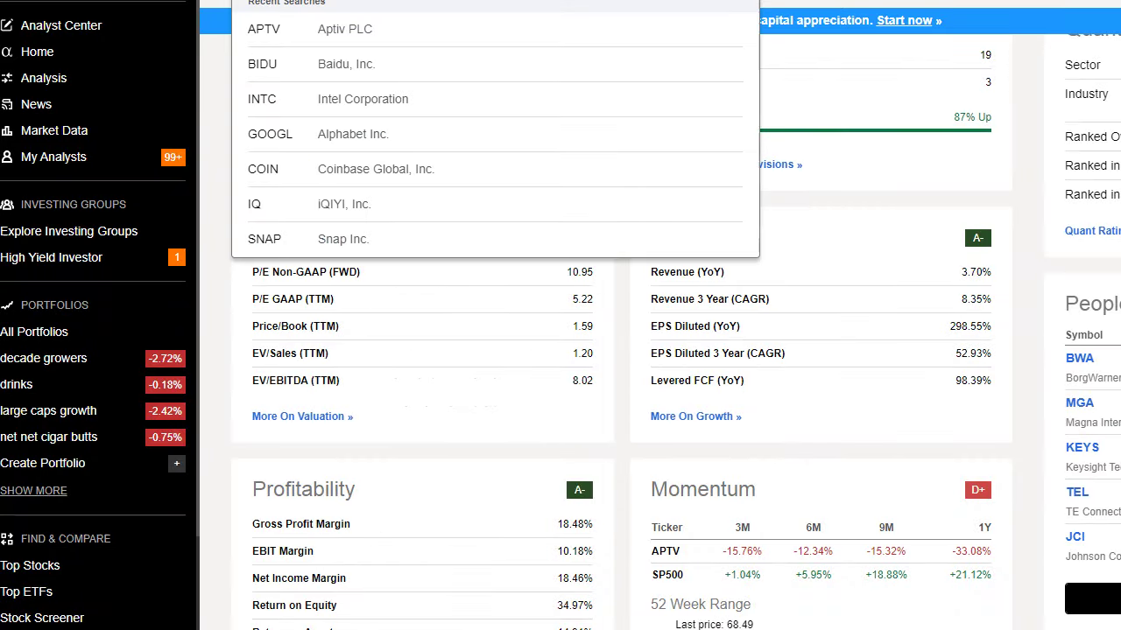
Open Li Auto's (LI) Seeking Alpha page, view its 10Y price history, and scroll to Capital Structure
text(li)
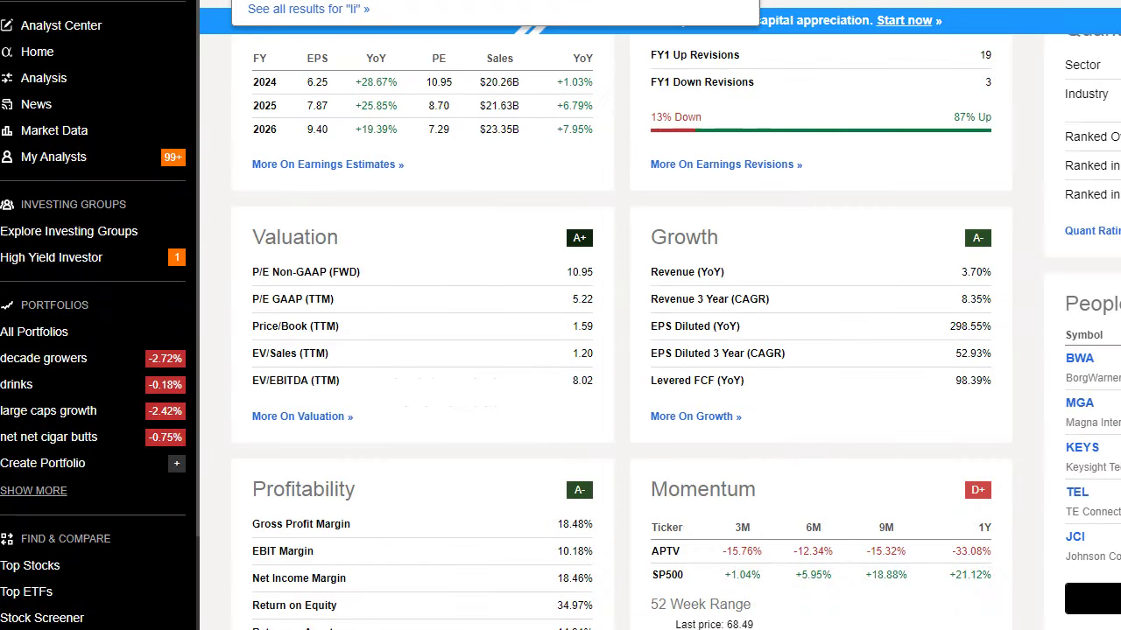
key(Return)
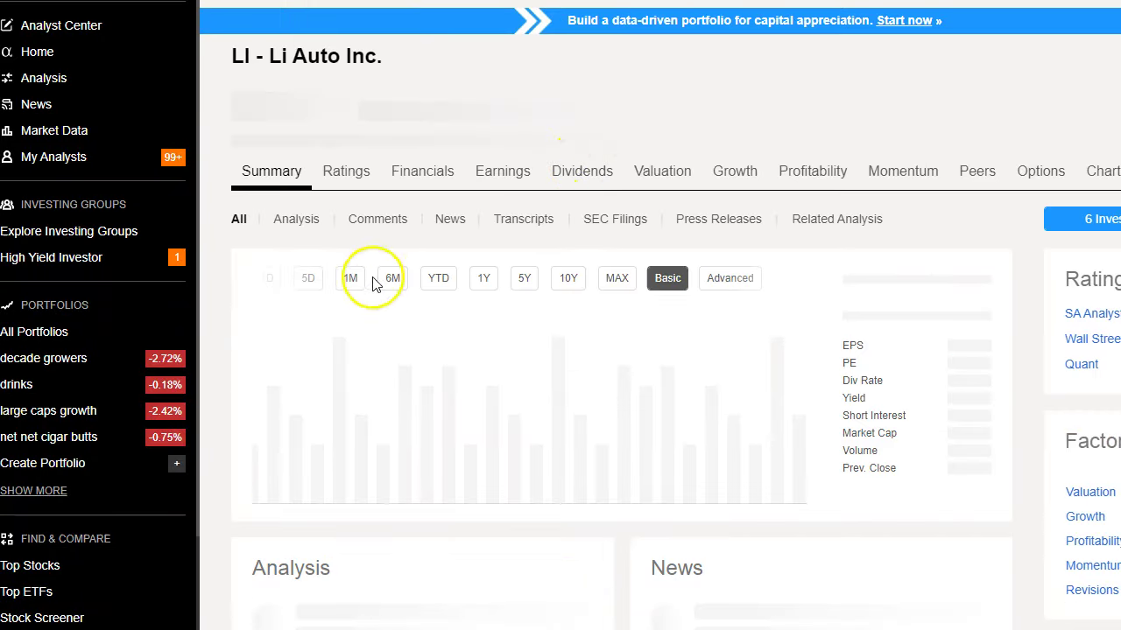
click(568, 276)
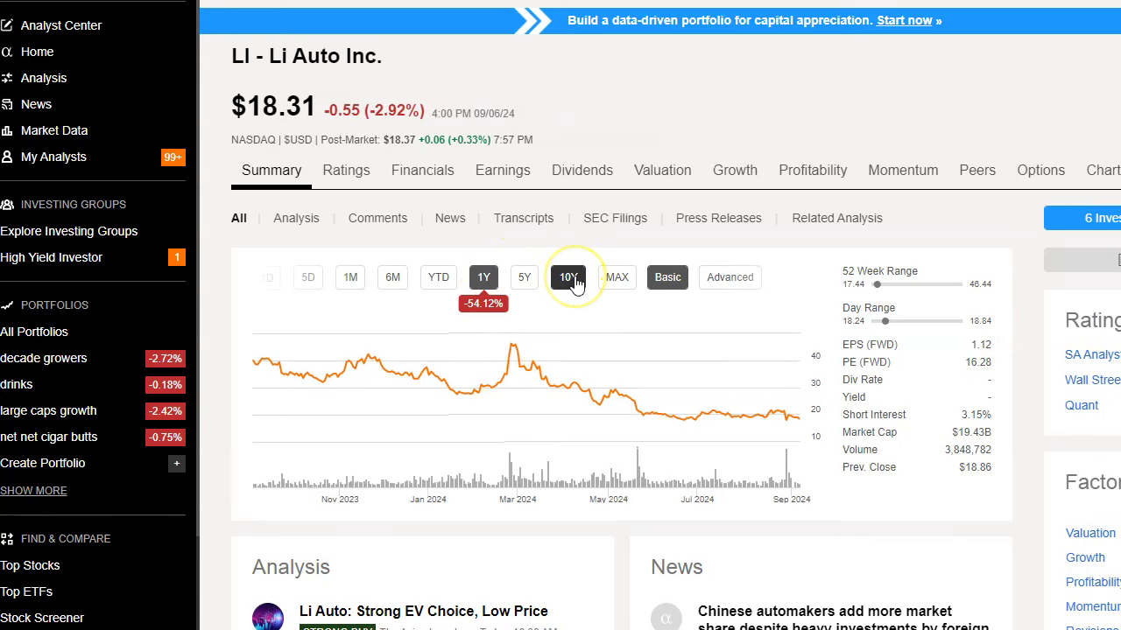
scroll(575, 293, down, 1)
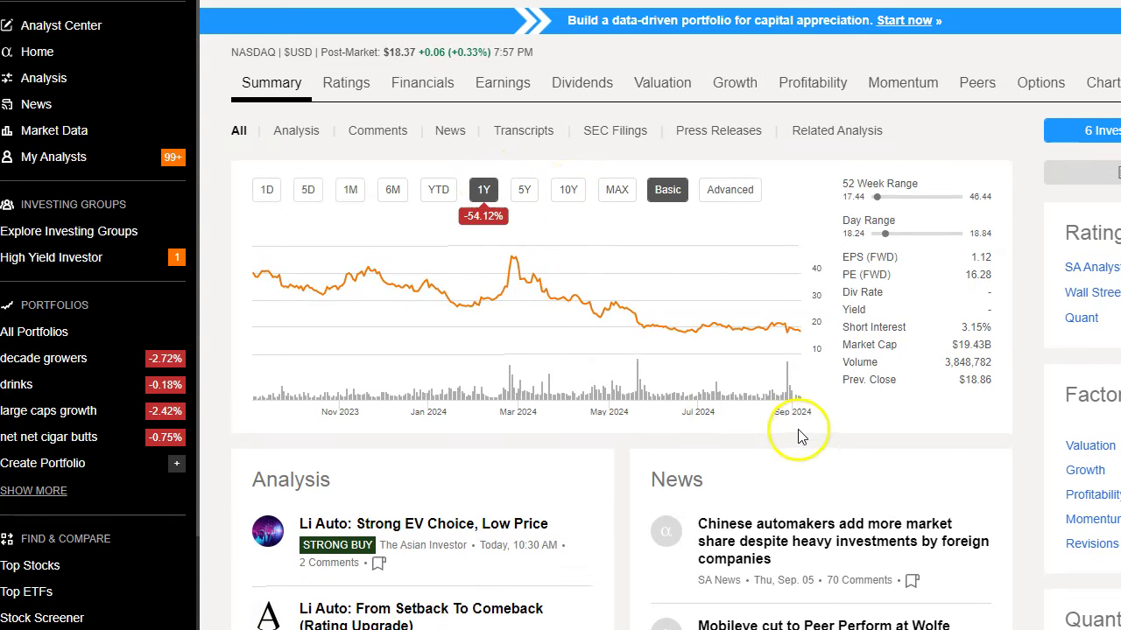
scroll(800, 432, down, 12)
scroll(771, 438, down, 20)
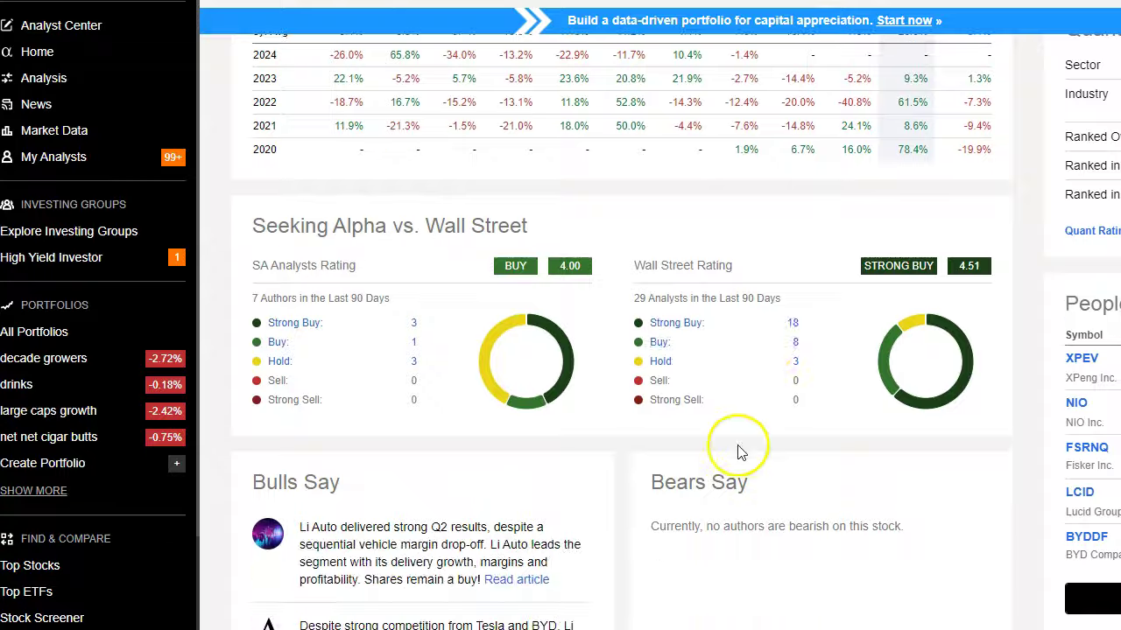
scroll(700, 455, down, 10)
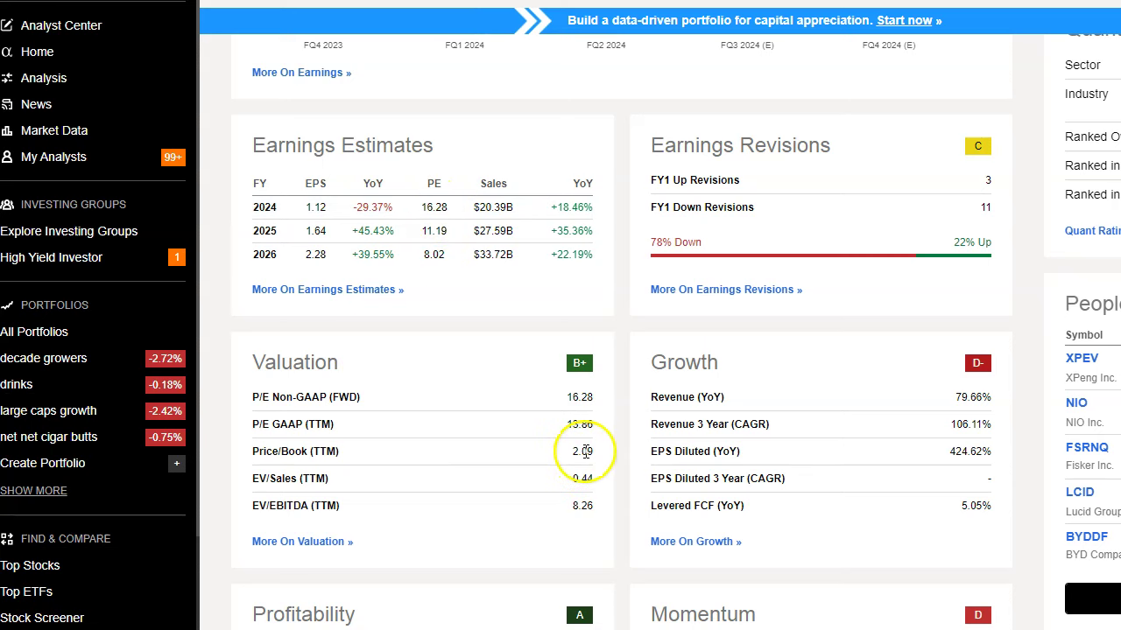
scroll(586, 451, down, 3)
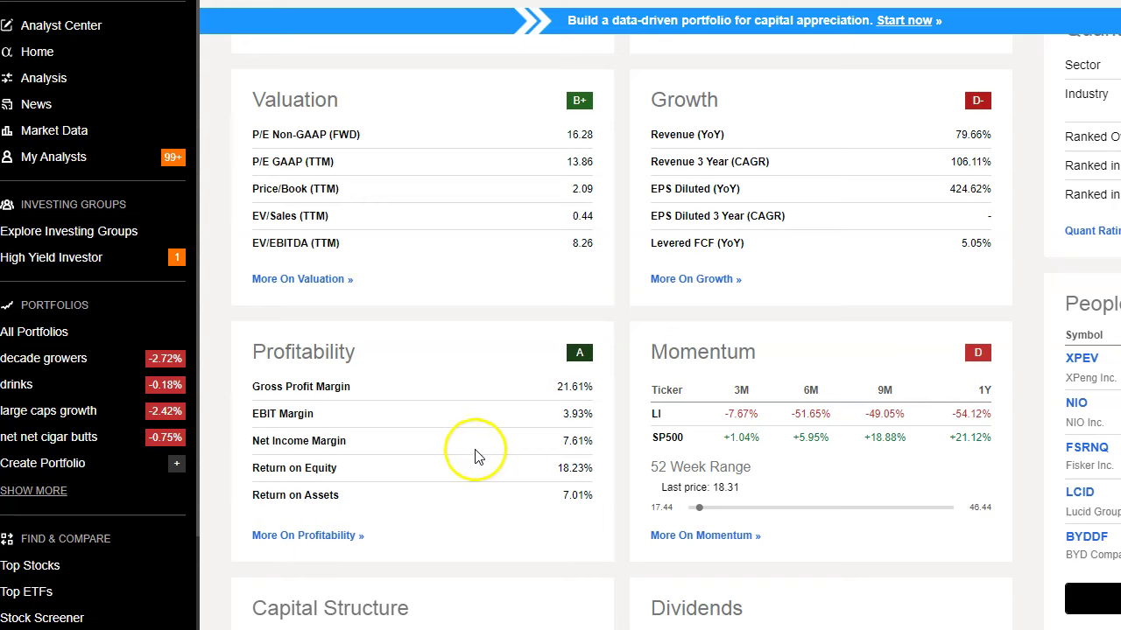
scroll(475, 461, down, 4)
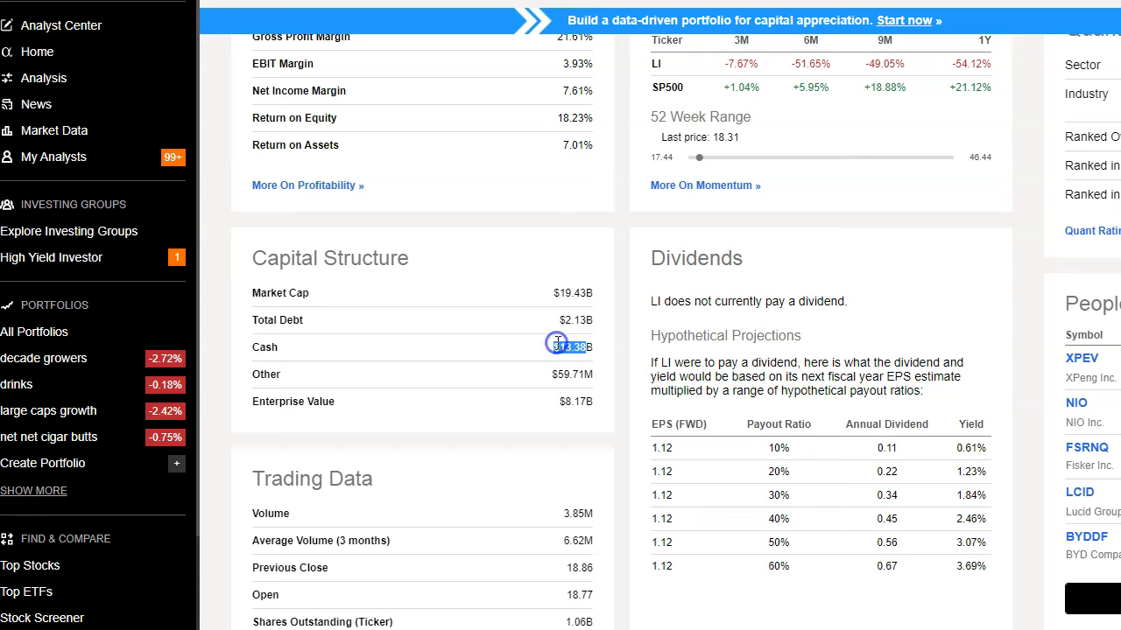
mouse_move(526, 359)
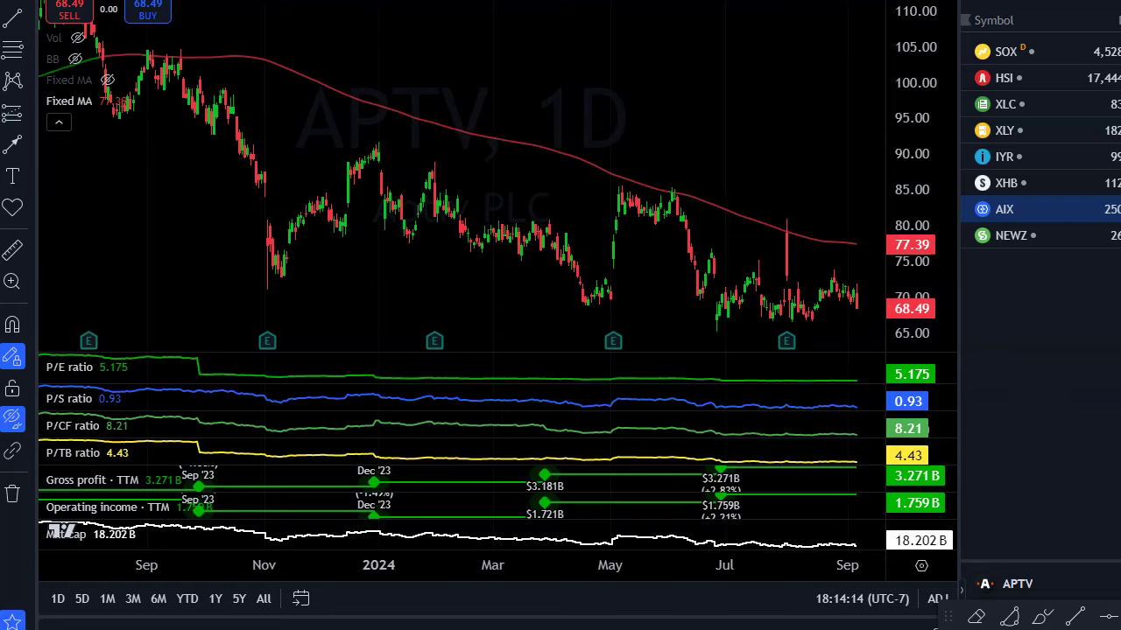
Chart LI in TradingView, pan to its recent price history, and check the Notepad data
text(LI)
key(Return)
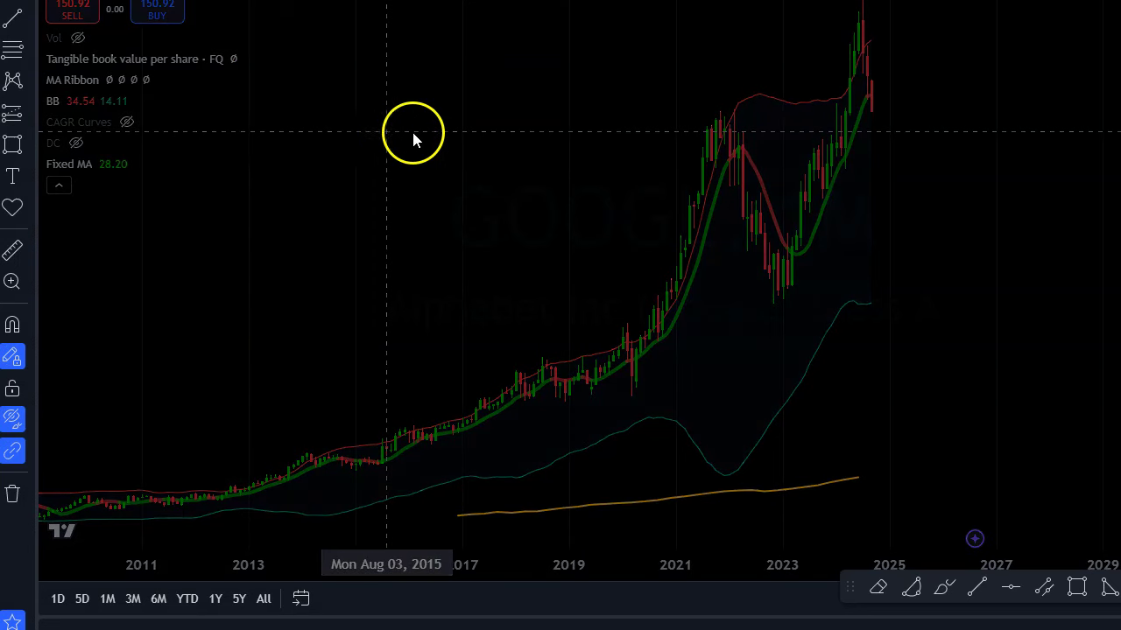
scroll(475, 210, up, 5)
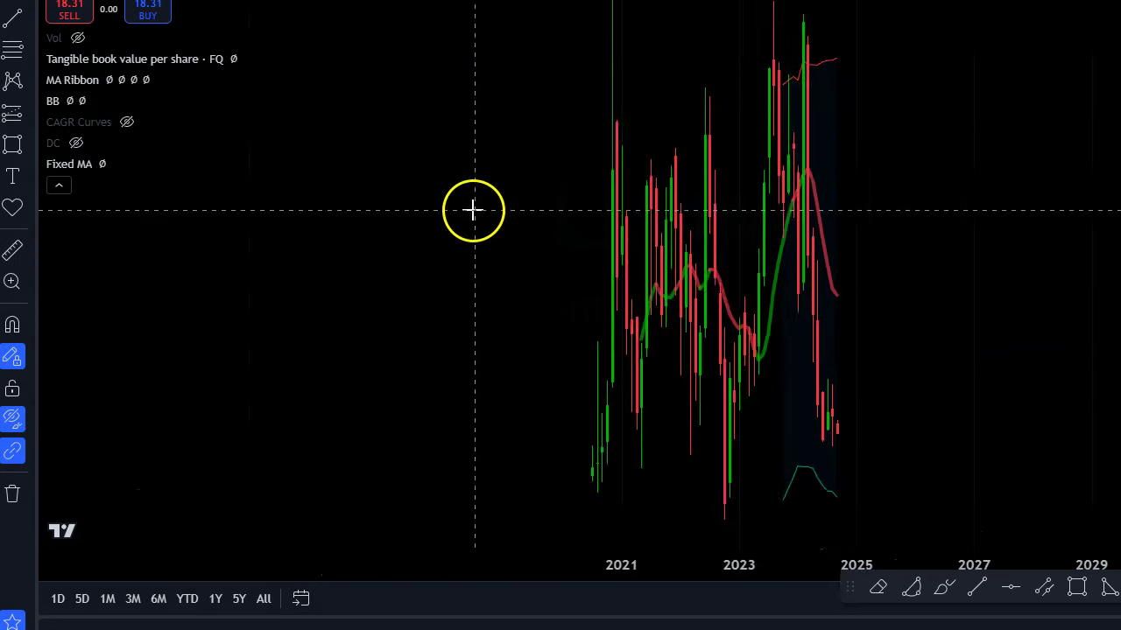
drag(599, 188, 1025, 187)
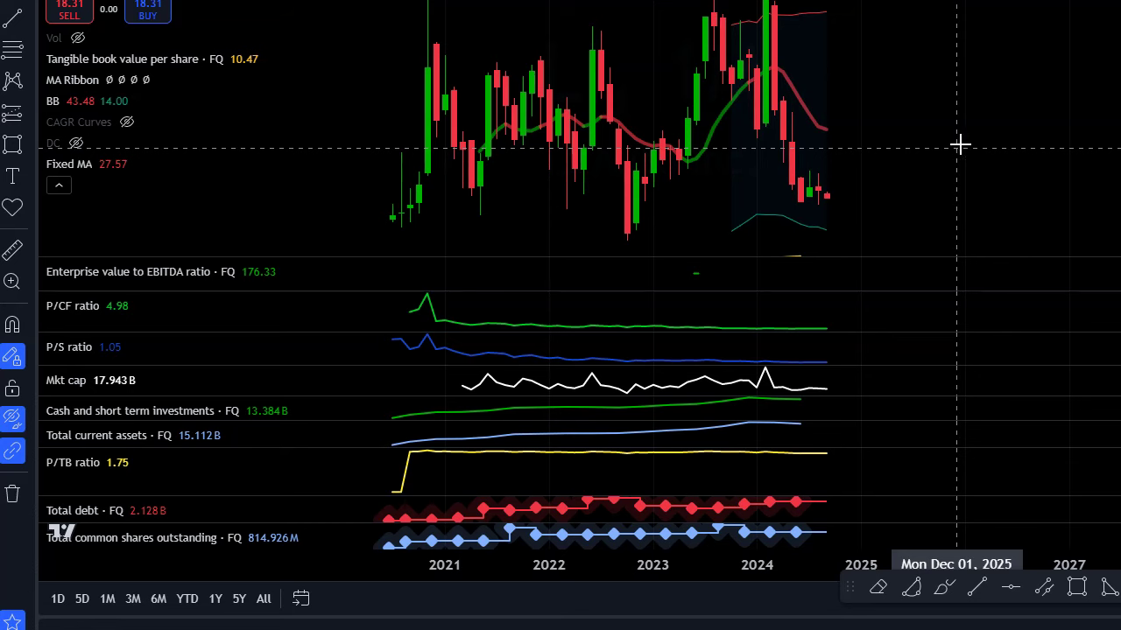
key(alt+Tab)
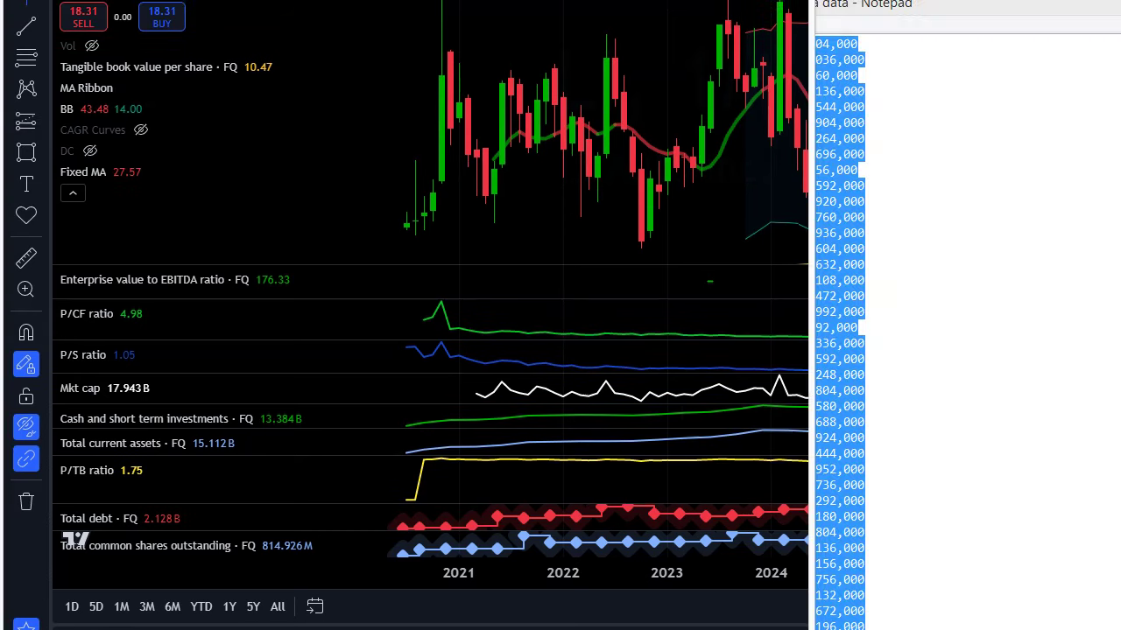
key(alt+Tab)
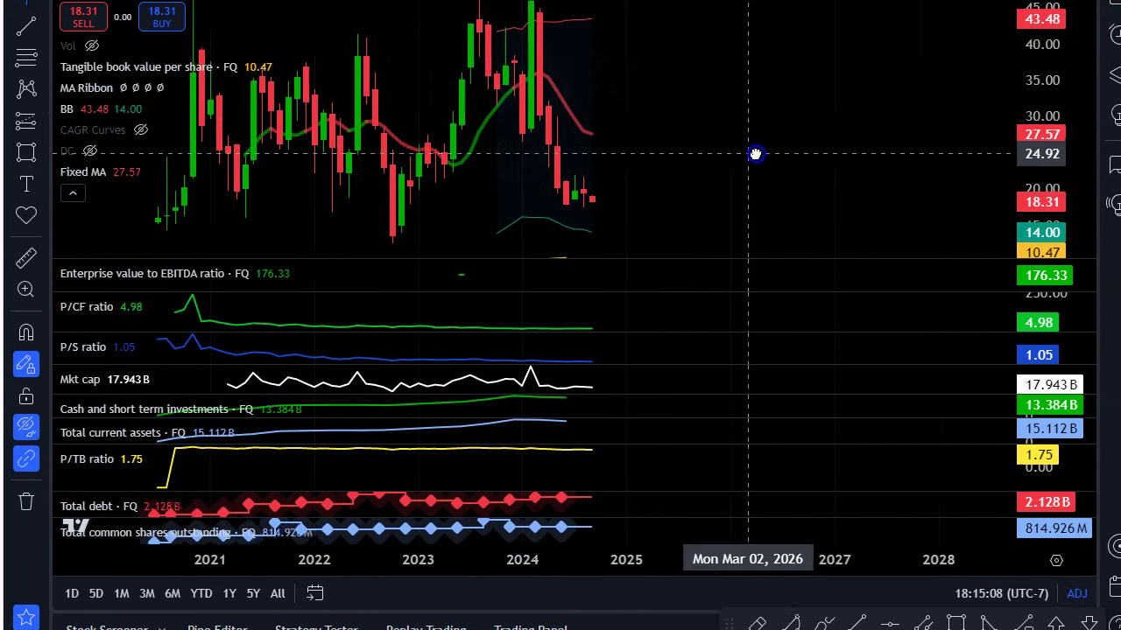
drag(752, 154, 873, 158)
click(846, 155)
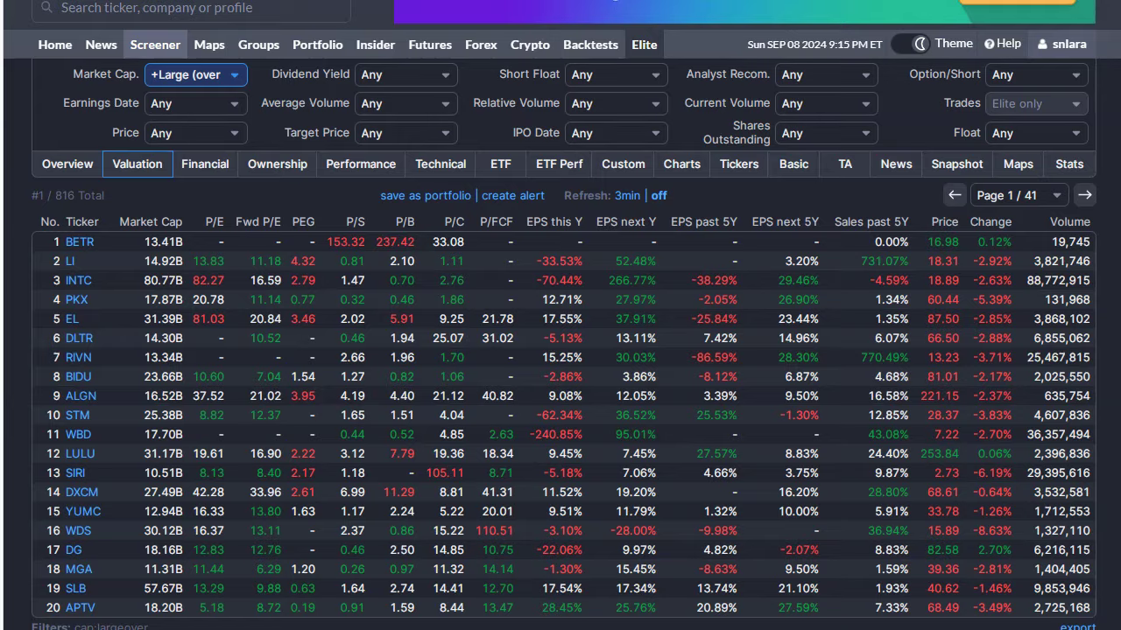
mouse_move(58, 259)
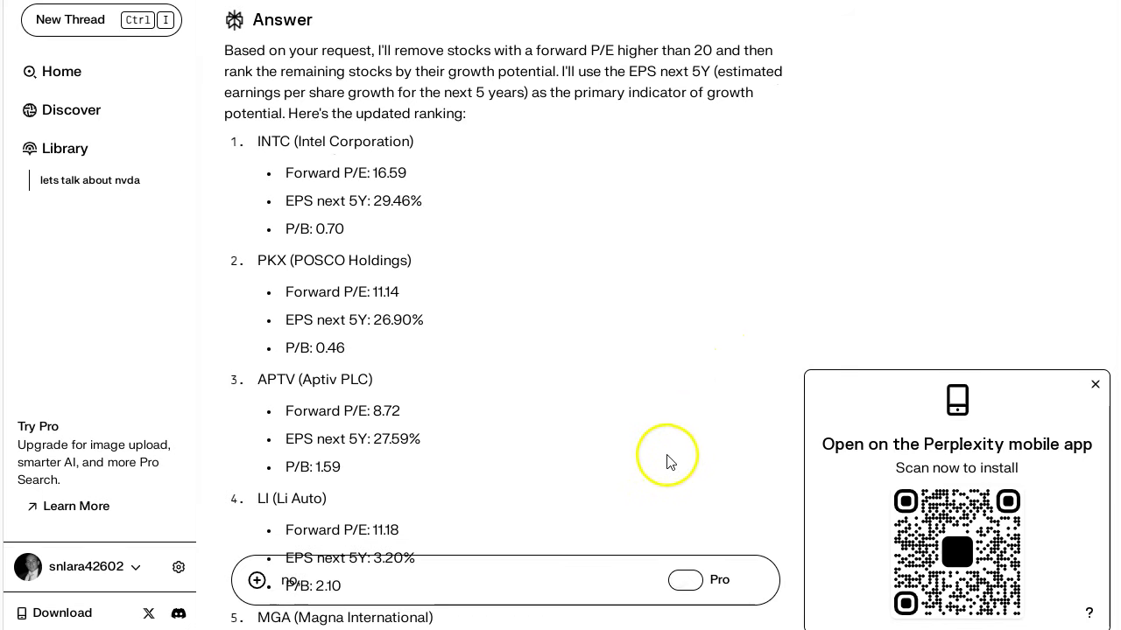
scroll(624, 422, down, 3)
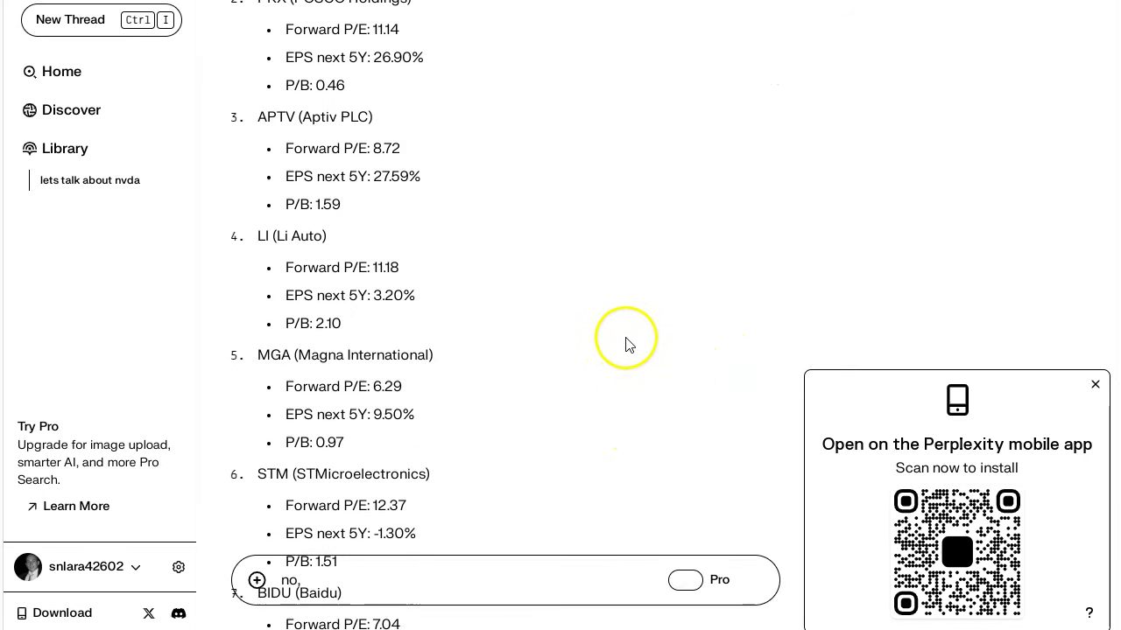
scroll(627, 342, down, 1)
scroll(367, 333, down, 1)
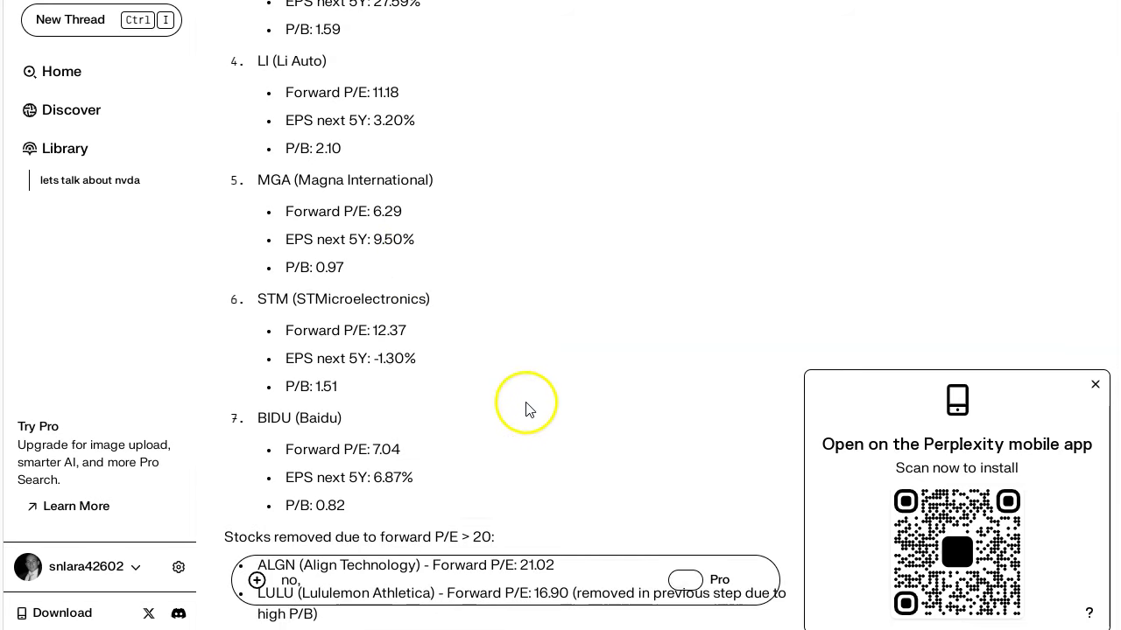
scroll(578, 411, up, 1)
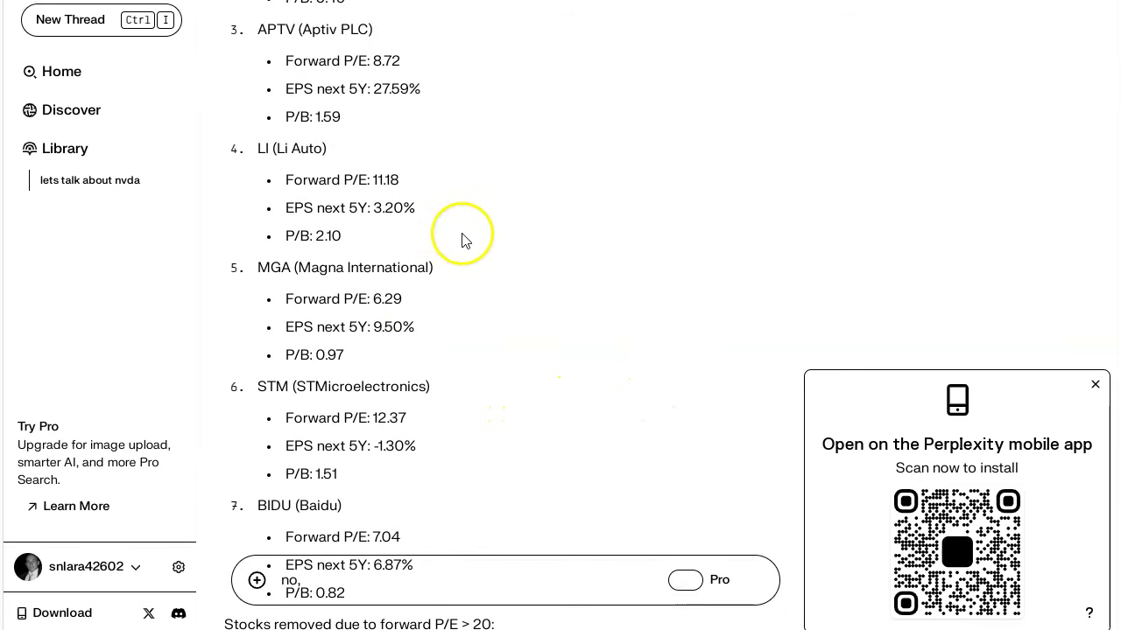
scroll(630, 263, up, 3)
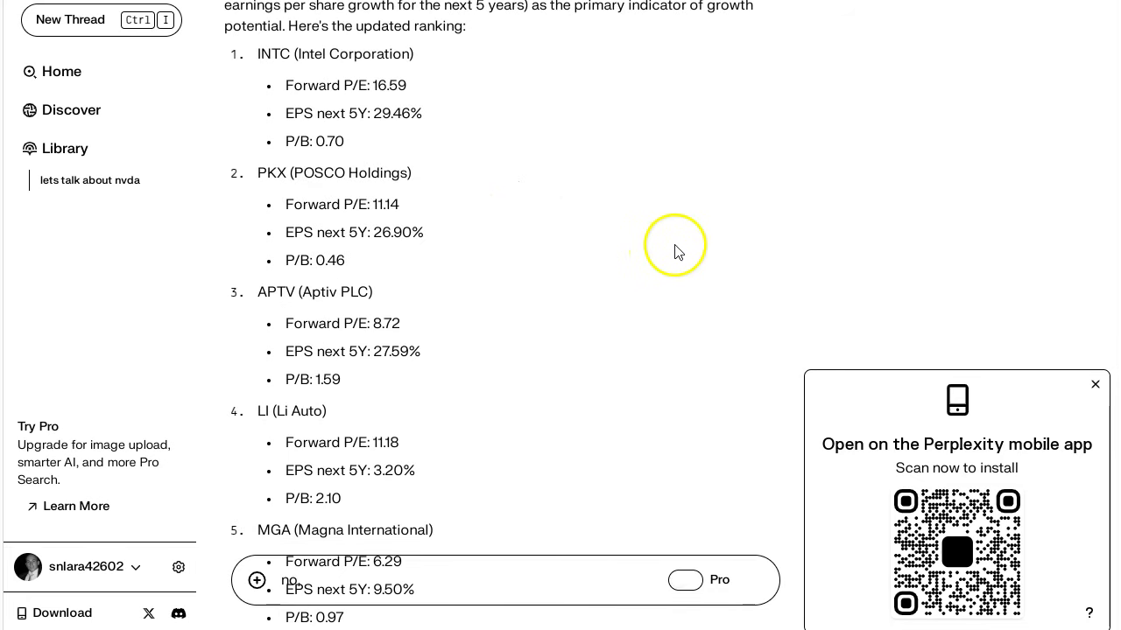